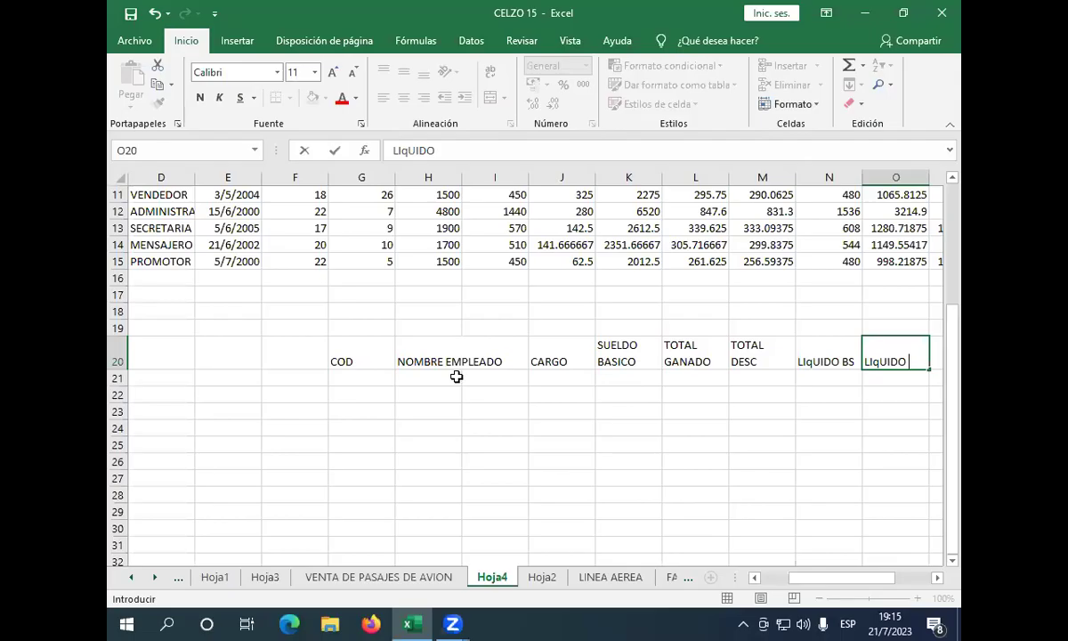
Select cells H21:I21 beneath the NOMBRE EMPLEADO heading on Hoja4.
{"action": "left_click_drag", "start_coordinate": [453, 377], "coordinate": [488, 376]}
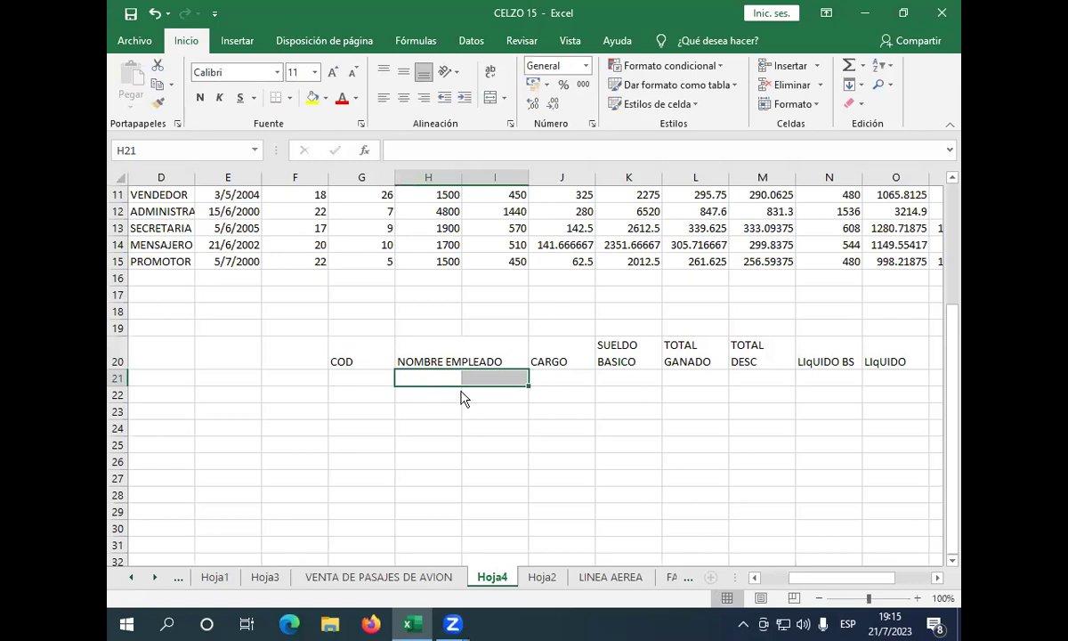
Merge and center H21:I21 into one cell under NOMBRE EMPLEADO.
{"action": "left_click_drag", "start_coordinate": [428, 375], "coordinate": [492, 374]}
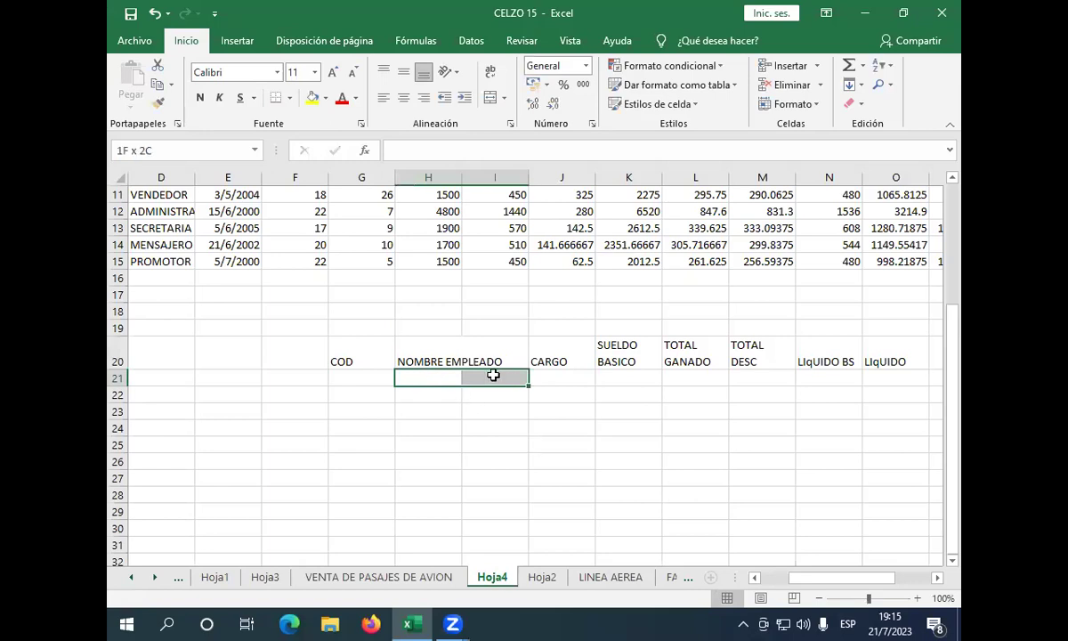
{"action": "left_click", "coordinate": [505, 97]}
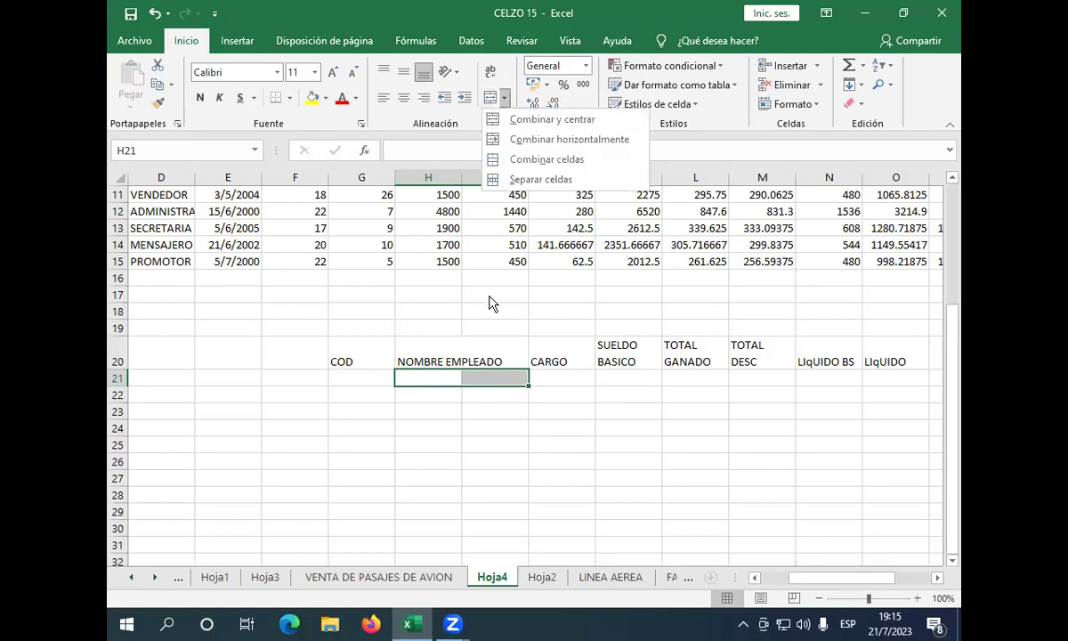
{"action": "left_click", "coordinate": [373, 372]}
{"action": "left_click", "coordinate": [545, 378]}
{"action": "left_click", "coordinate": [363, 374]}
{"action": "left_click", "coordinate": [431, 375]}
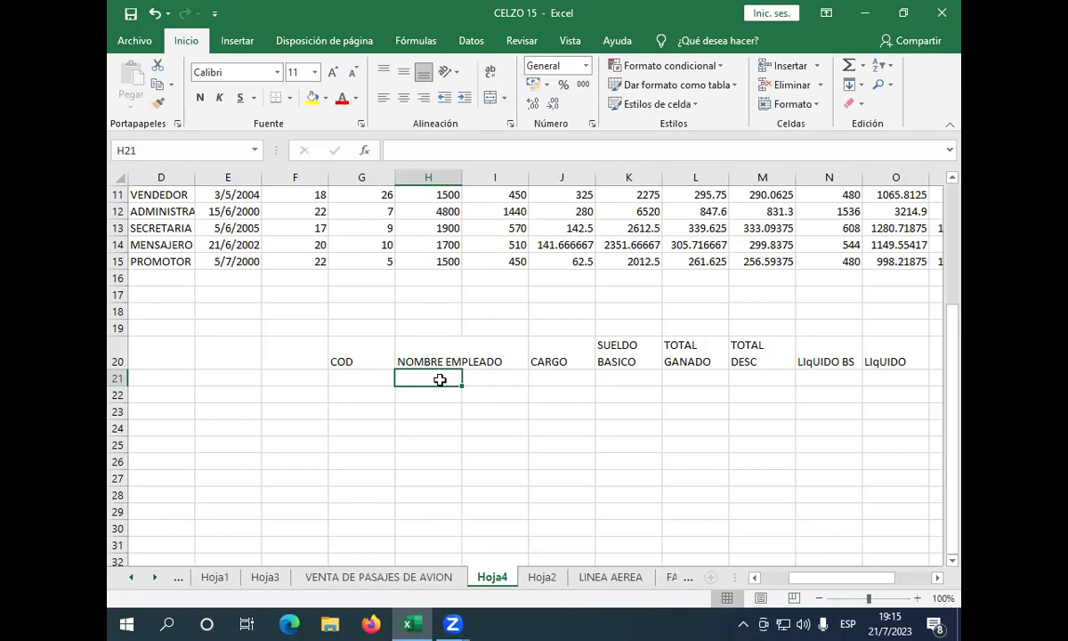
{"action": "left_click_drag", "start_coordinate": [450, 382], "coordinate": [484, 386]}
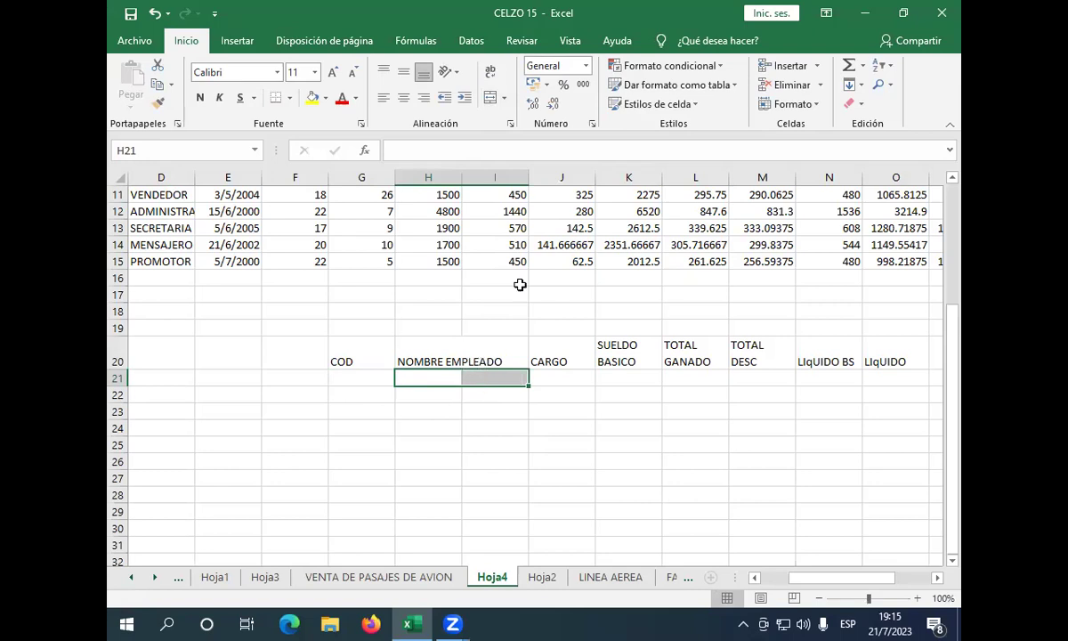
{"action": "left_click", "coordinate": [490, 98]}
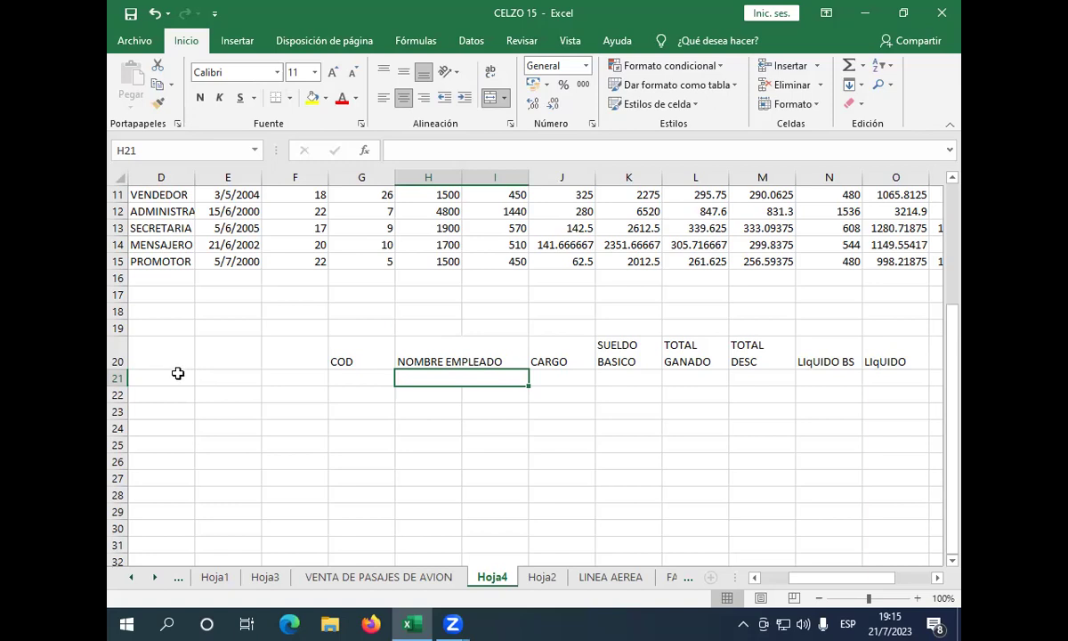
Move the active cell left from G21 to column B and up toward the payroll table header.
{"action": "key", "text": "Left"}
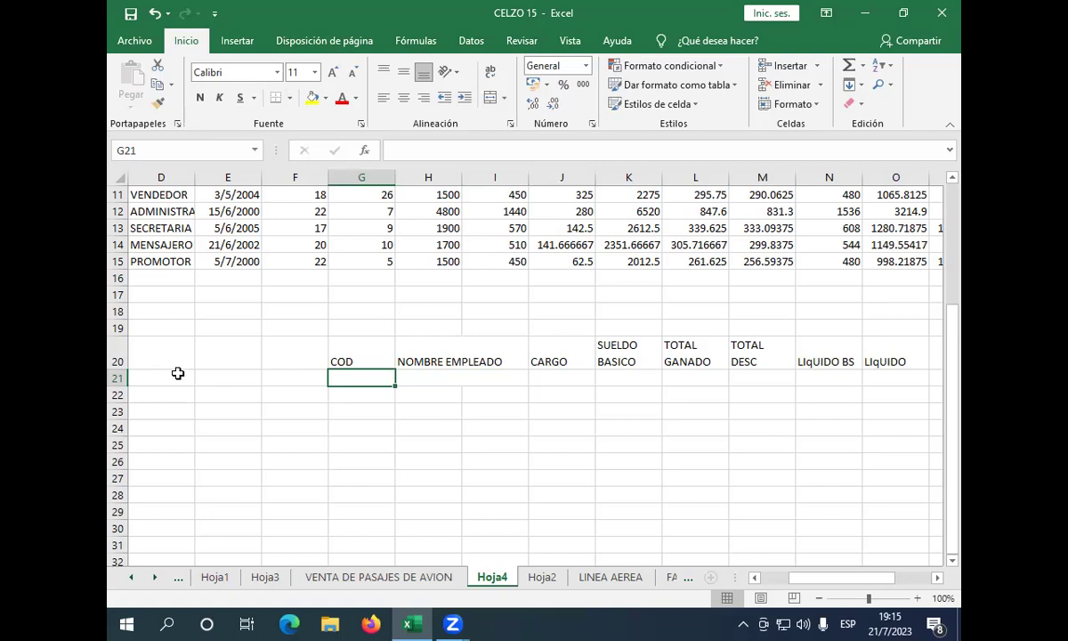
{"action": "key", "text": "Left"}
{"action": "key", "text": "Left"}
{"action": "key", "text": "Left"}
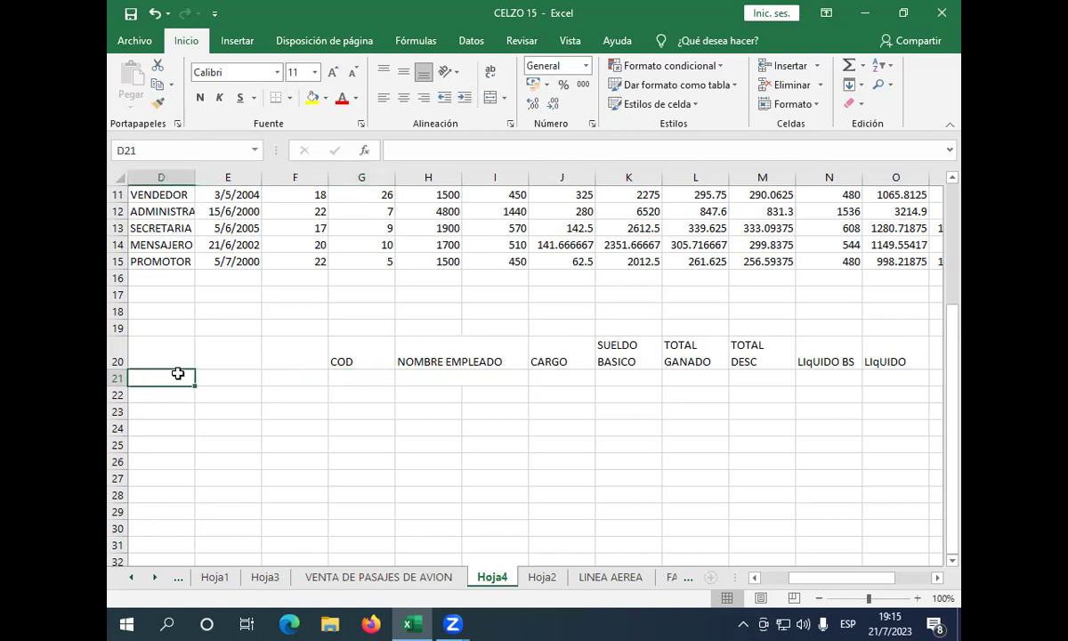
{"action": "key", "text": "Left"}
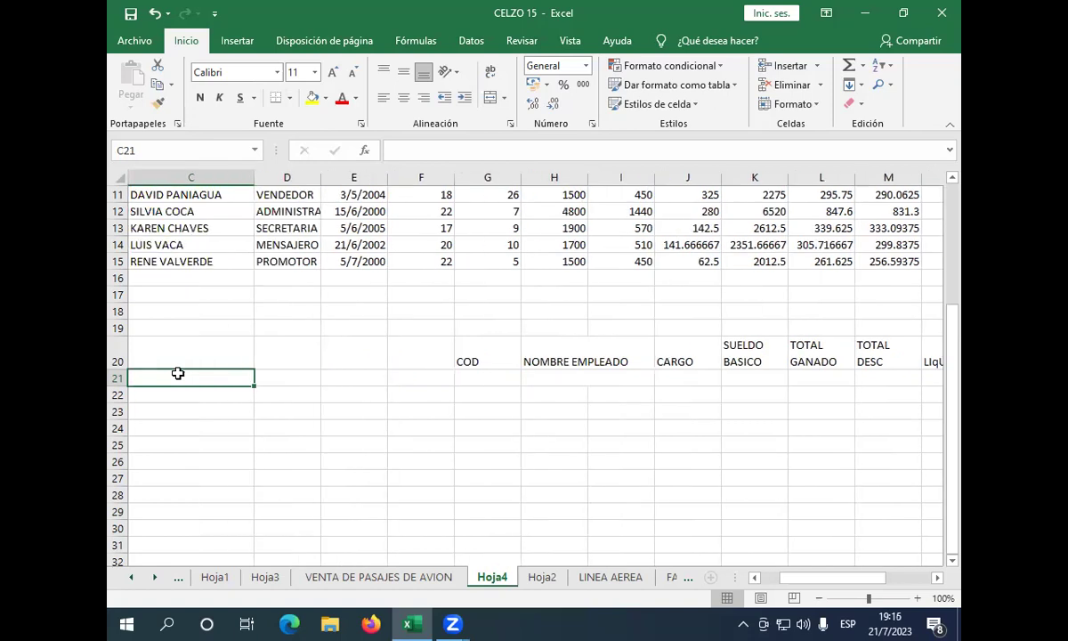
{"action": "key", "text": "Left"}
{"action": "key", "text": "Left"}
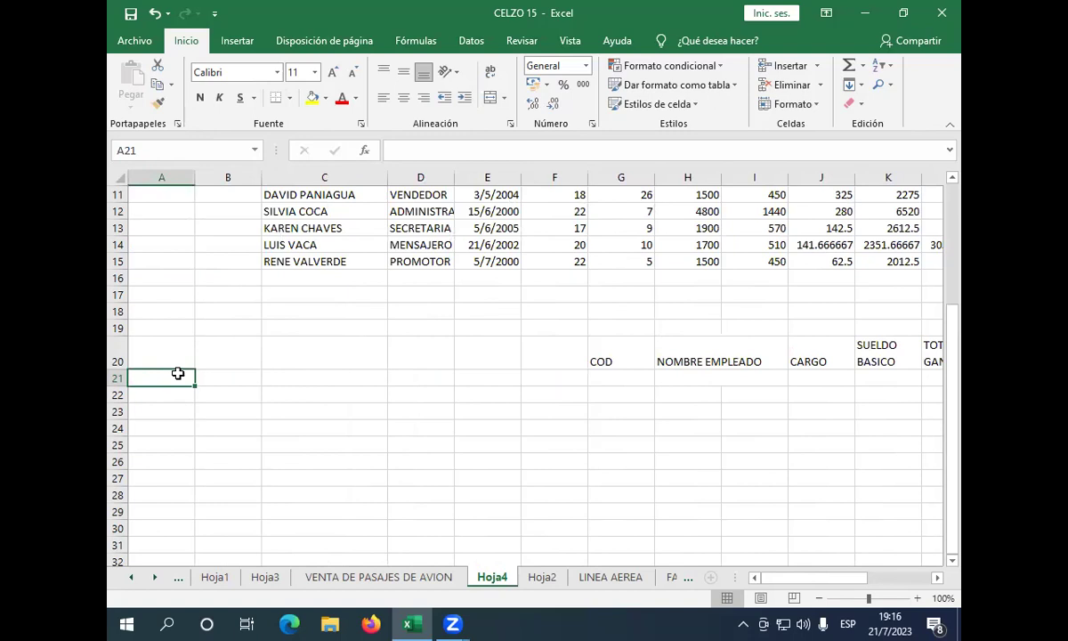
{"action": "key", "text": "Up"}
{"action": "key", "text": "Up"}
{"action": "key", "text": "Up"}
{"action": "key", "text": "Up"}
{"action": "key", "text": "Up"}
{"action": "key", "text": "Up"}
{"action": "key", "text": "Up"}
{"action": "key", "text": "Up"}
{"action": "key", "text": "Up"}
{"action": "key", "text": "Up"}
{"action": "key", "text": "Up"}
{"action": "key", "text": "Up"}
{"action": "key", "text": "Up"}
{"action": "key", "text": "Up"}
{"action": "key", "text": "Up"}
{"action": "key", "text": "Up"}
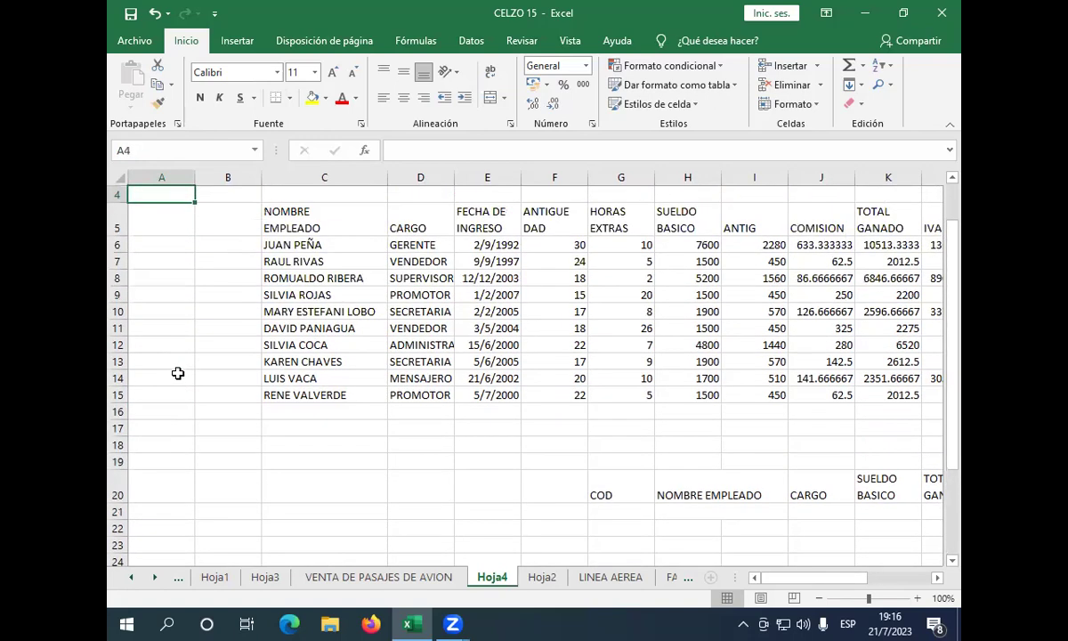
Enter the column header CDG in cell B5.
{"action": "left_click", "coordinate": [238, 224]}
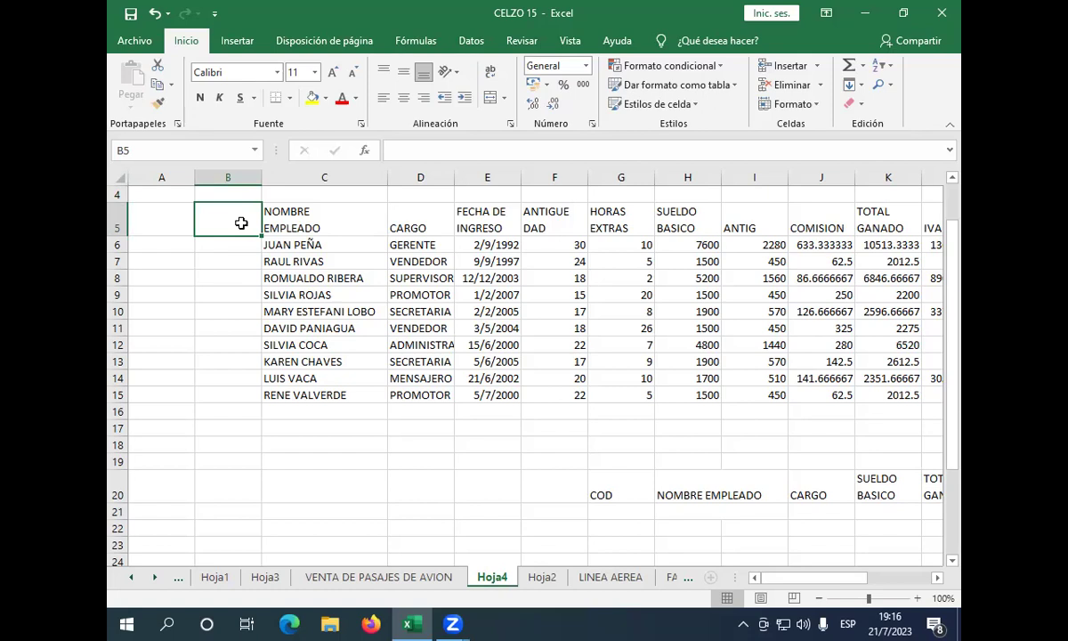
{"action": "type", "text": "C"}
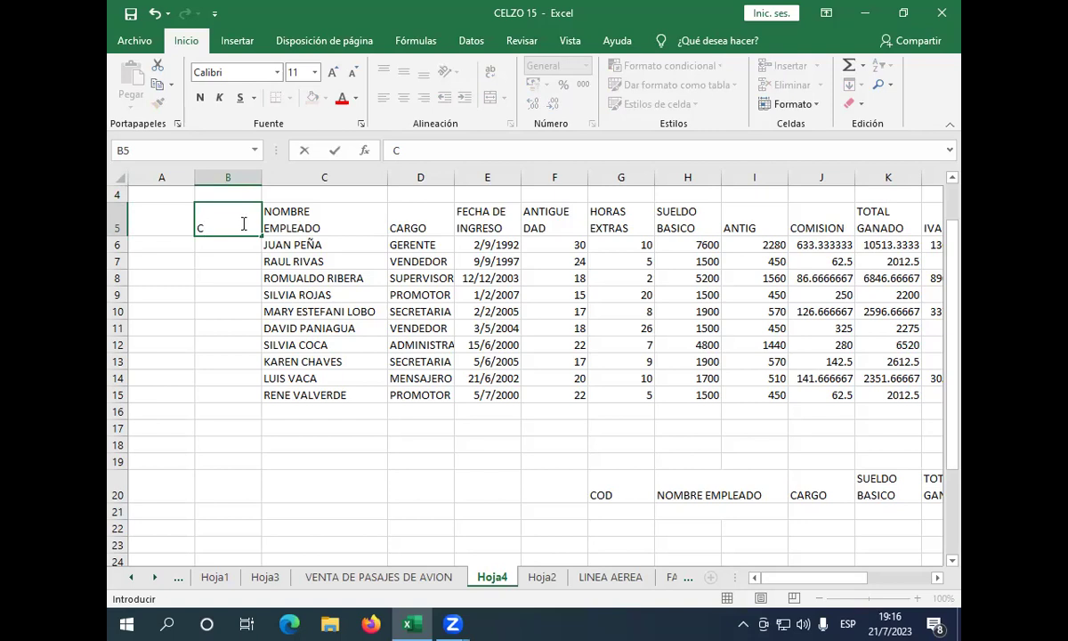
{"action": "type", "text": "D"}
{"action": "type", "text": "G"}
{"action": "key", "text": "Return"}
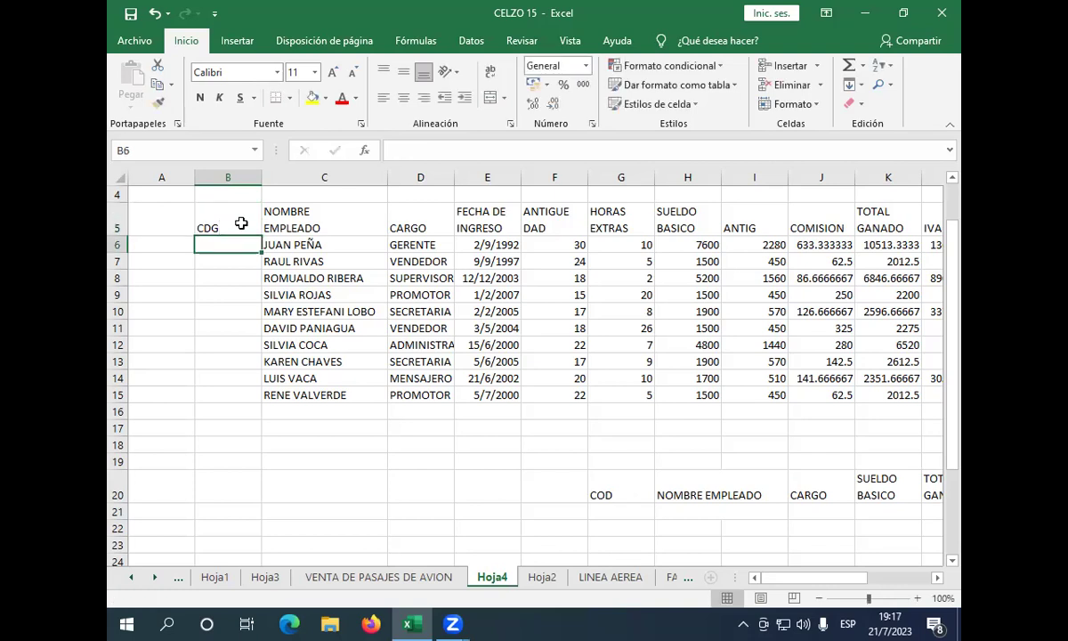
Enter employee codes 1601 in B6 and 1602 in B7.
{"action": "type", "text": "16"}
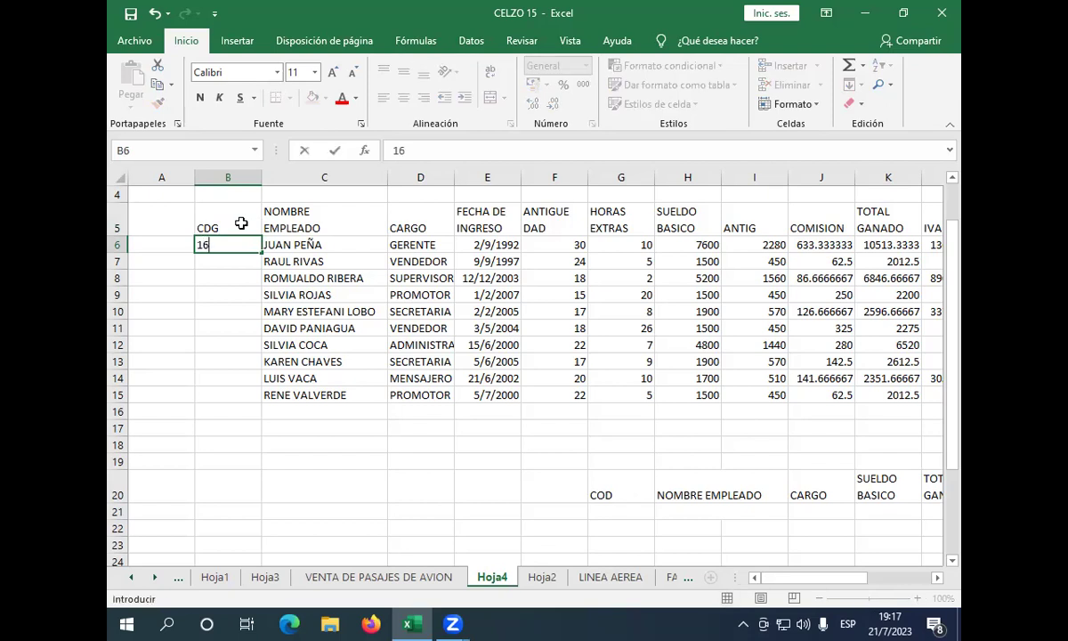
{"action": "type", "text": "0"}
{"action": "type", "text": "1"}
{"action": "key", "text": "Return"}
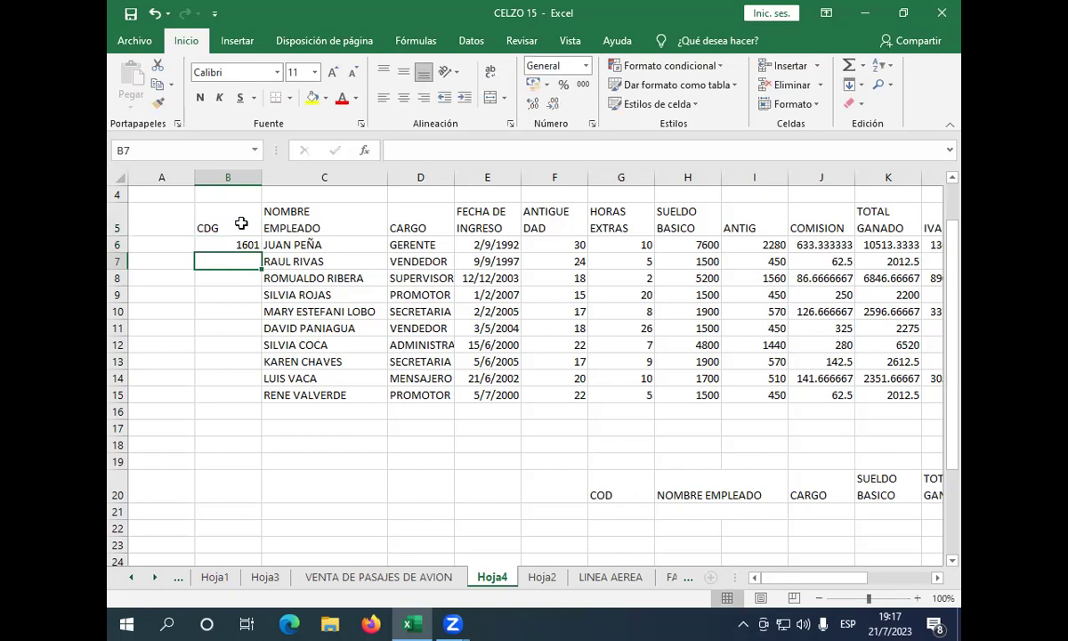
{"action": "type", "text": "1"}
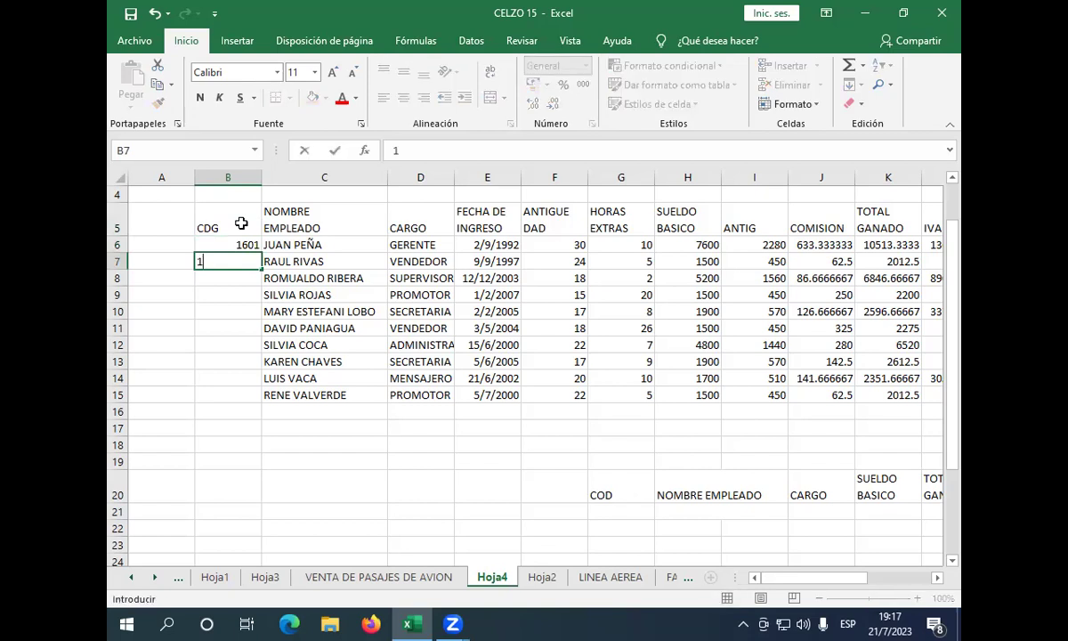
{"action": "type", "text": "6"}
{"action": "type", "text": "0"}
{"action": "type", "text": "2"}
{"action": "key", "text": "Return"}
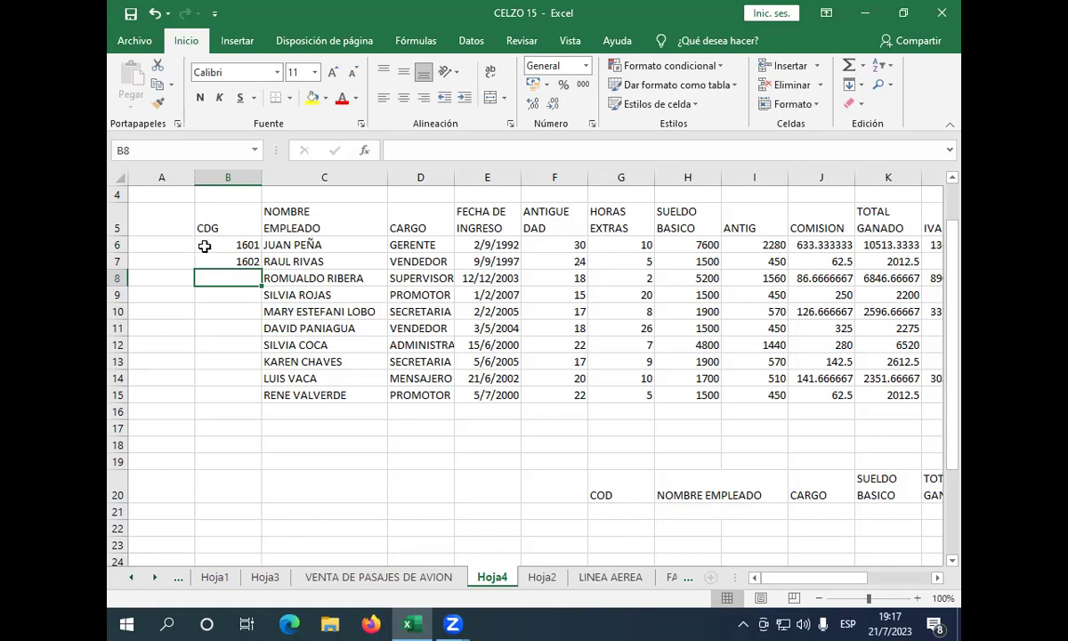
Select B6:B7 as the starting pattern for the code series.
{"action": "left_click", "coordinate": [206, 244]}
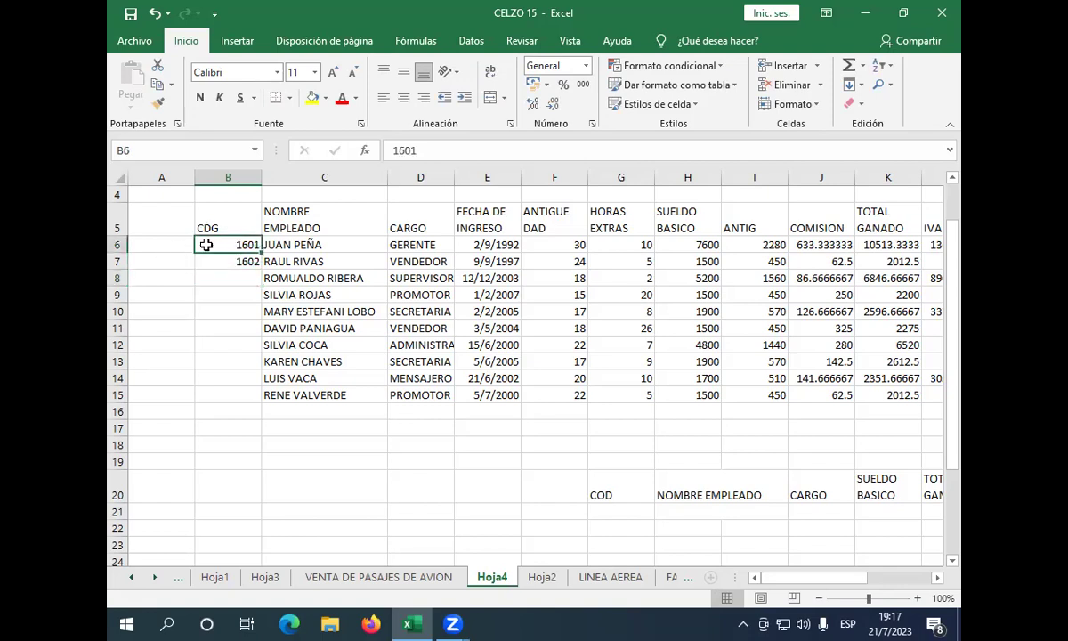
{"action": "left_click_drag", "start_coordinate": [206, 244], "coordinate": [207, 334]}
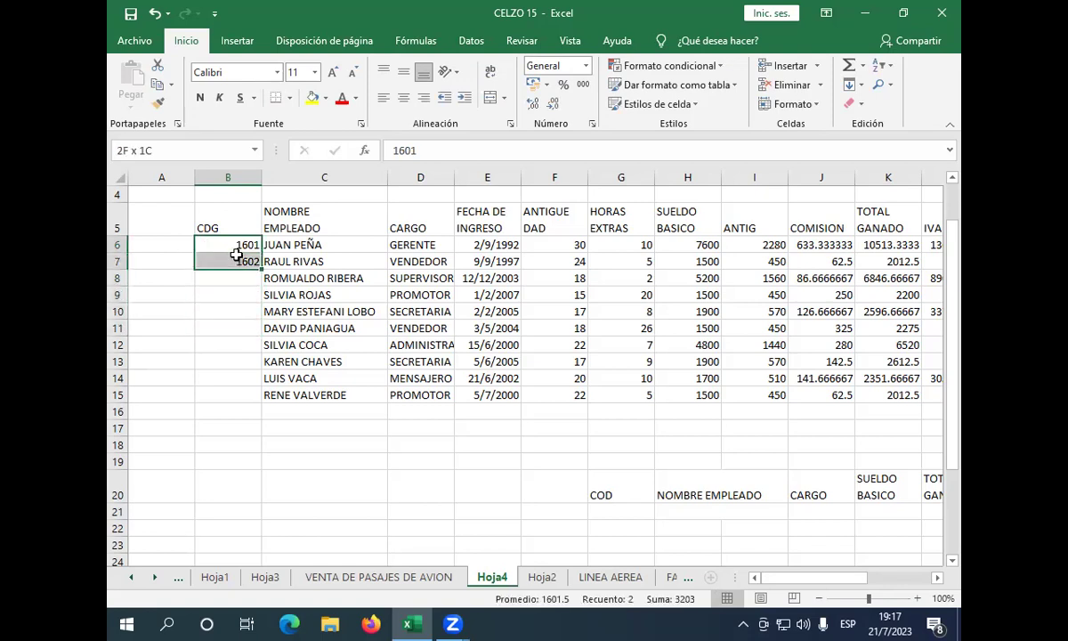
{"action": "left_click_drag", "start_coordinate": [208, 335], "coordinate": [236, 255]}
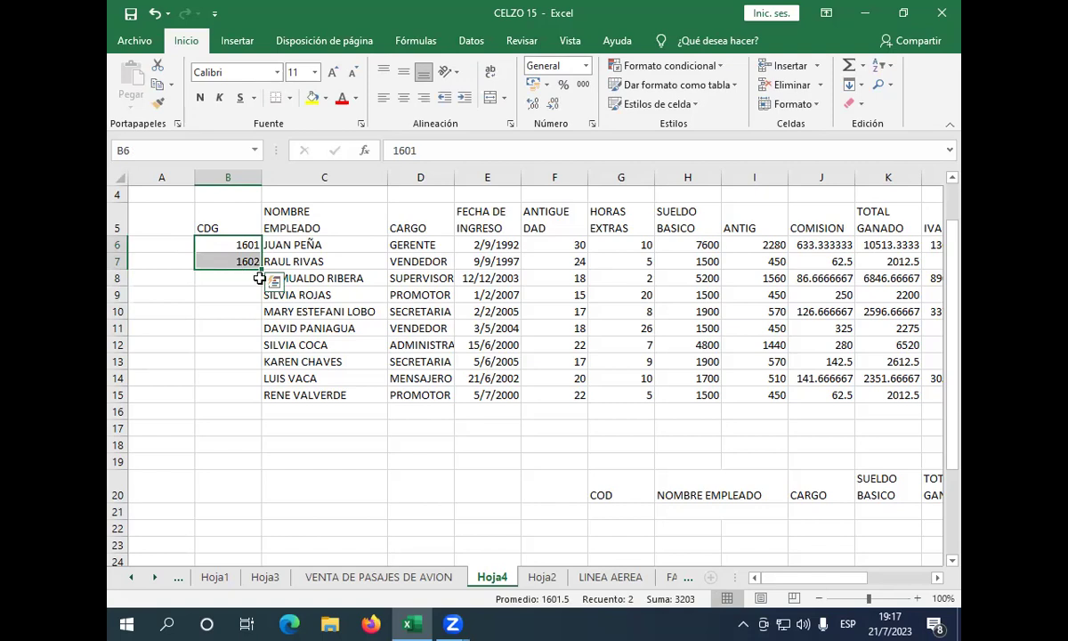
{"action": "left_click", "coordinate": [264, 277]}
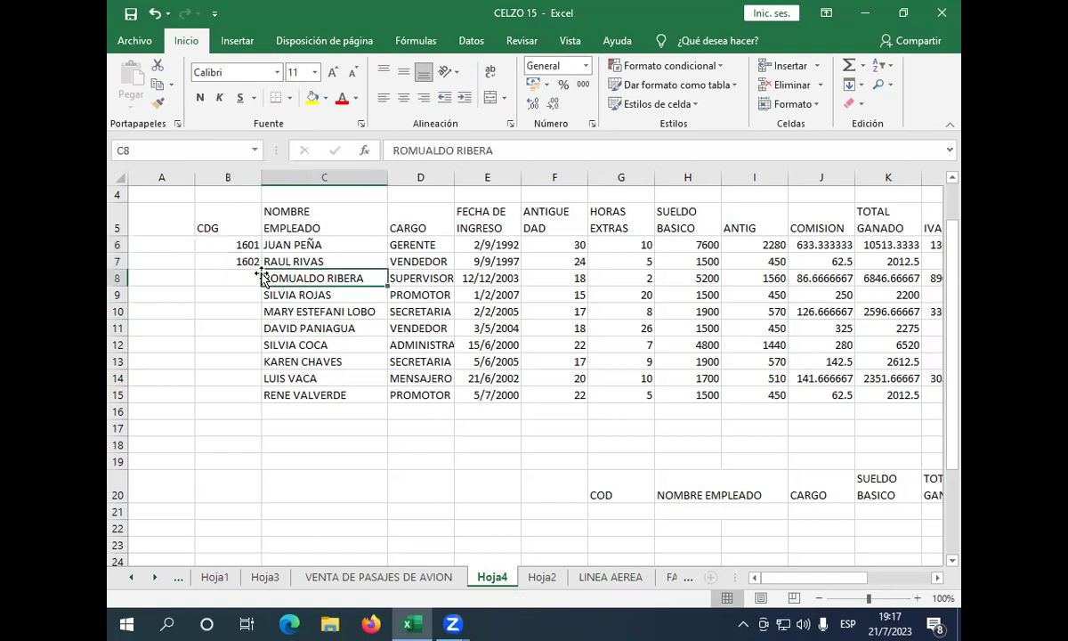
{"action": "left_click", "coordinate": [204, 259]}
{"action": "left_click", "coordinate": [217, 245]}
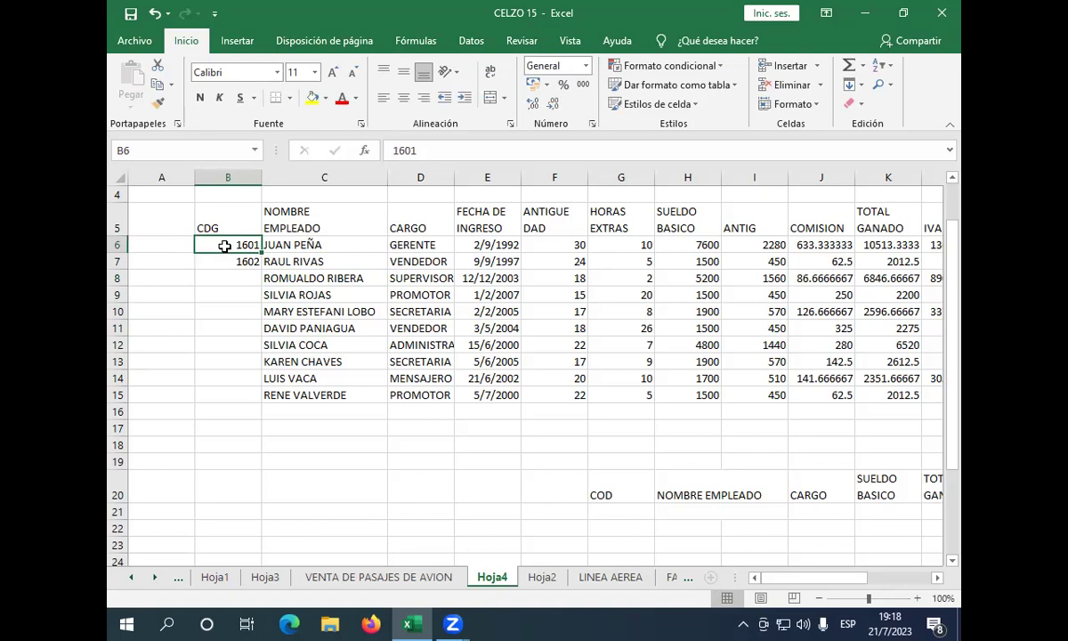
{"action": "mouse_move", "coordinate": [225, 245]}
{"action": "left_mouse_down"}
{"action": "mouse_move", "coordinate": [216, 316]}
{"action": "mouse_move", "coordinate": [244, 261]}
{"action": "left_mouse_up"}
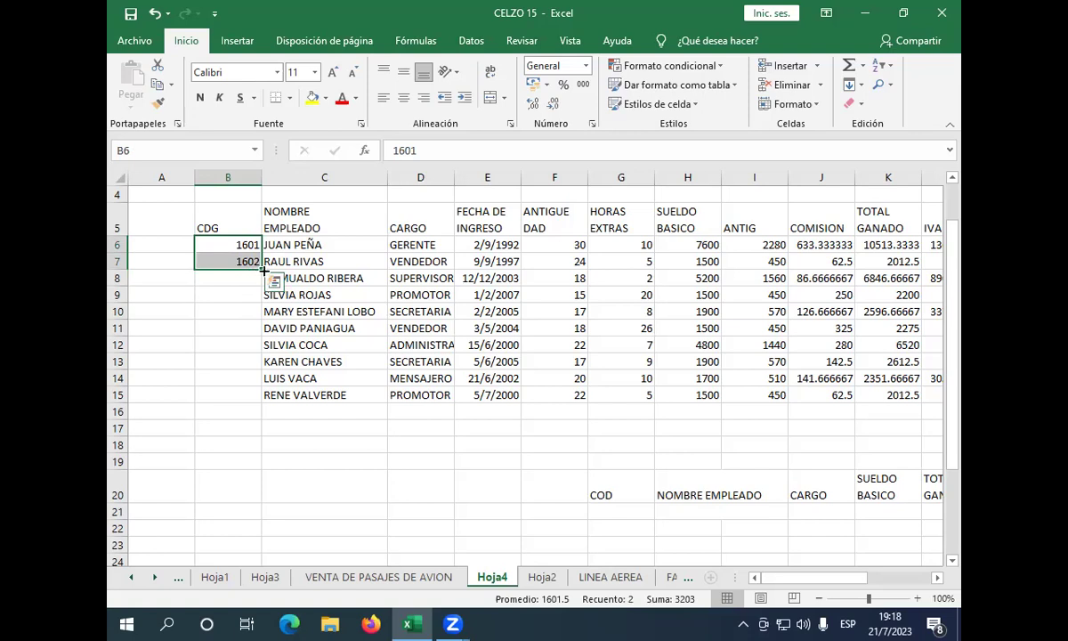
Fill the CDG column down to B15 with codes 1603 through 1610.
{"action": "left_click_drag", "start_coordinate": [263, 270], "coordinate": [248, 346]}
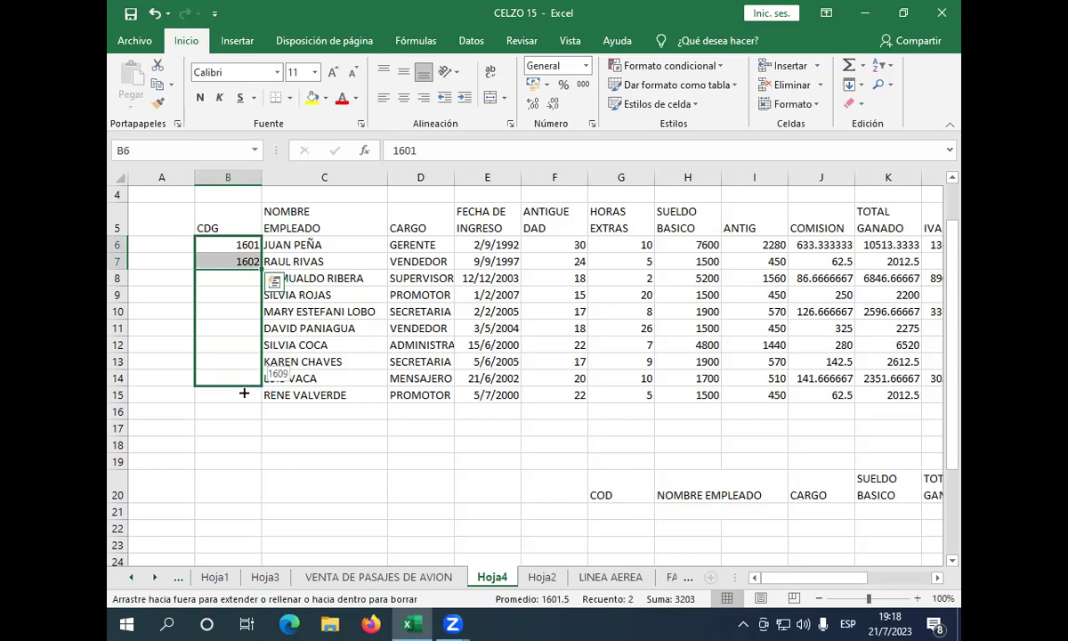
{"action": "left_click_drag", "start_coordinate": [244, 376], "coordinate": [243, 398]}
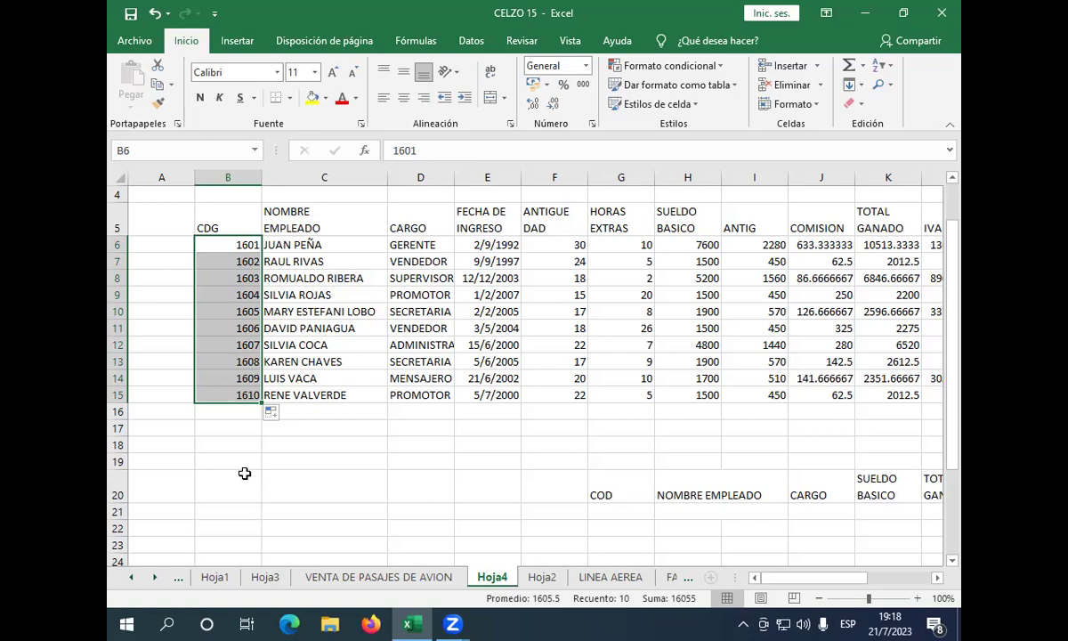
Name the range B6:B15 COD in the Name Box and switch to Hoja1.
{"action": "left_click", "coordinate": [122, 150]}
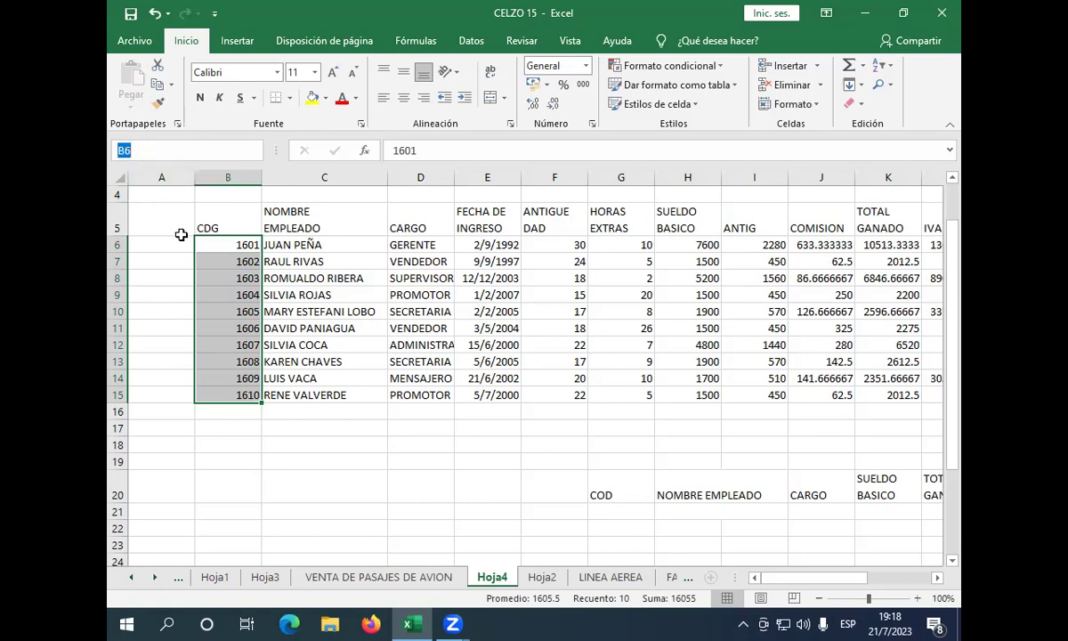
{"action": "type", "text": "C"}
{"action": "type", "text": "O"}
{"action": "type", "text": "D"}
{"action": "key", "text": "Return"}
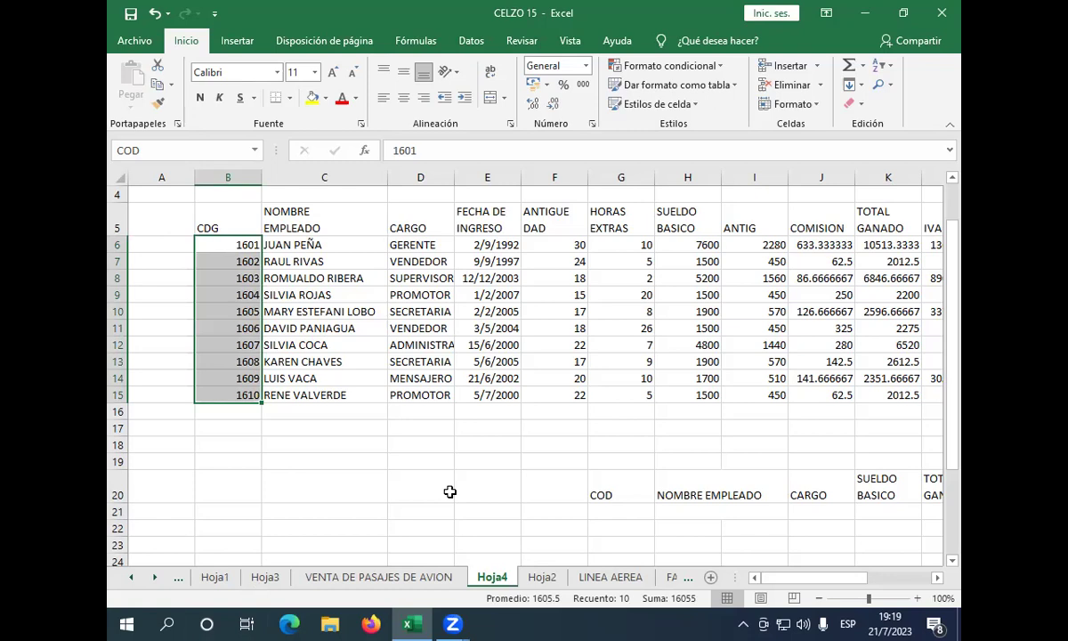
{"action": "left_click", "coordinate": [215, 577]}
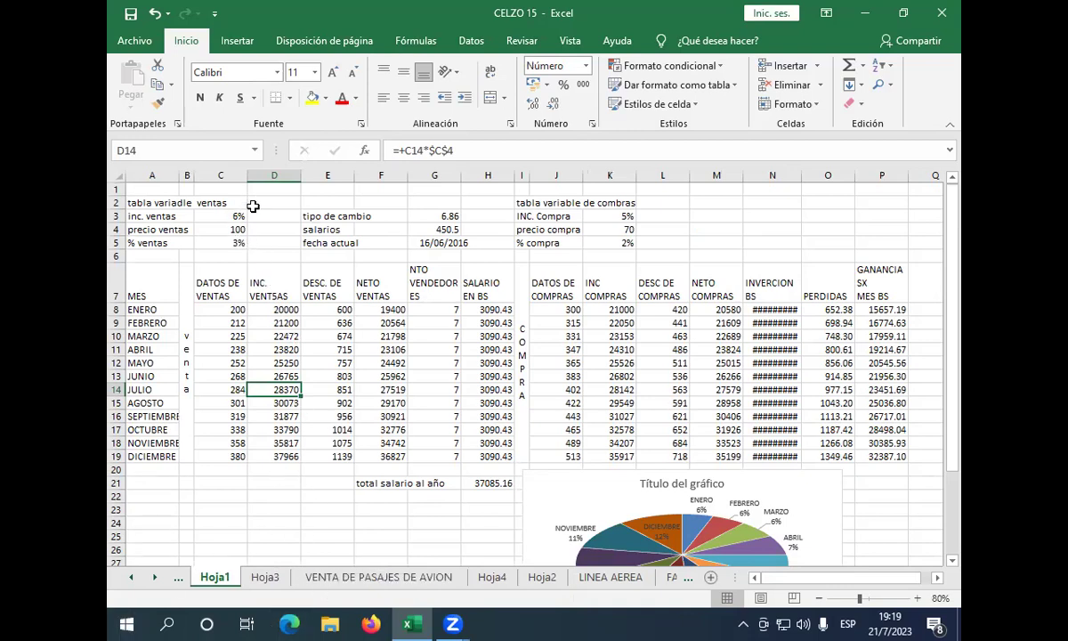
Jump to the COD range of codes 1601–1610 on Hoja4 from the Name Box list.
{"action": "left_click", "coordinate": [256, 151]}
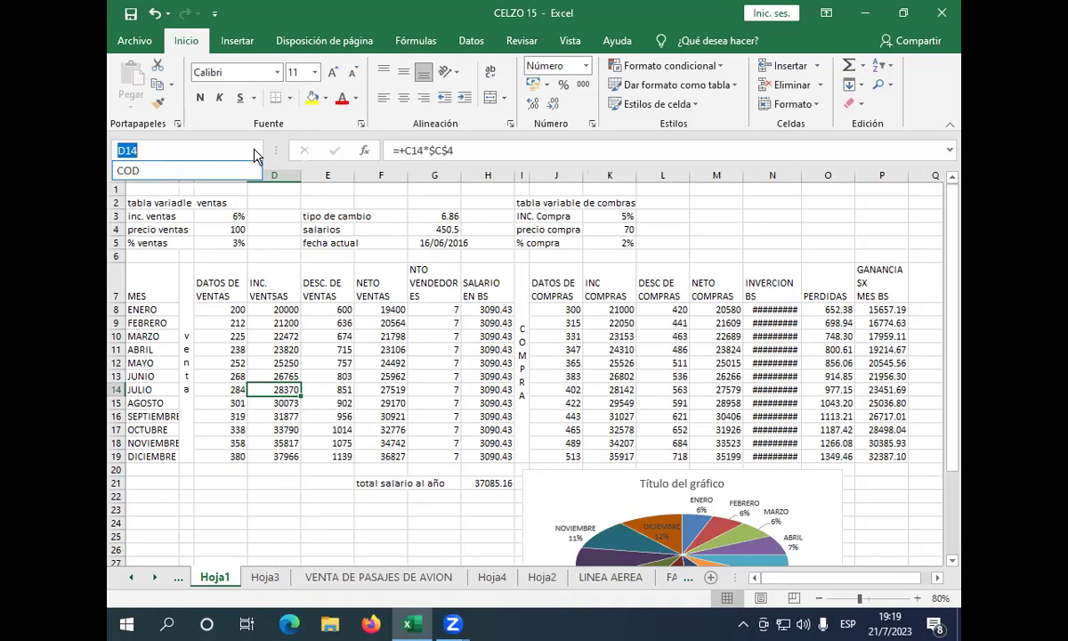
{"action": "left_click", "coordinate": [131, 171]}
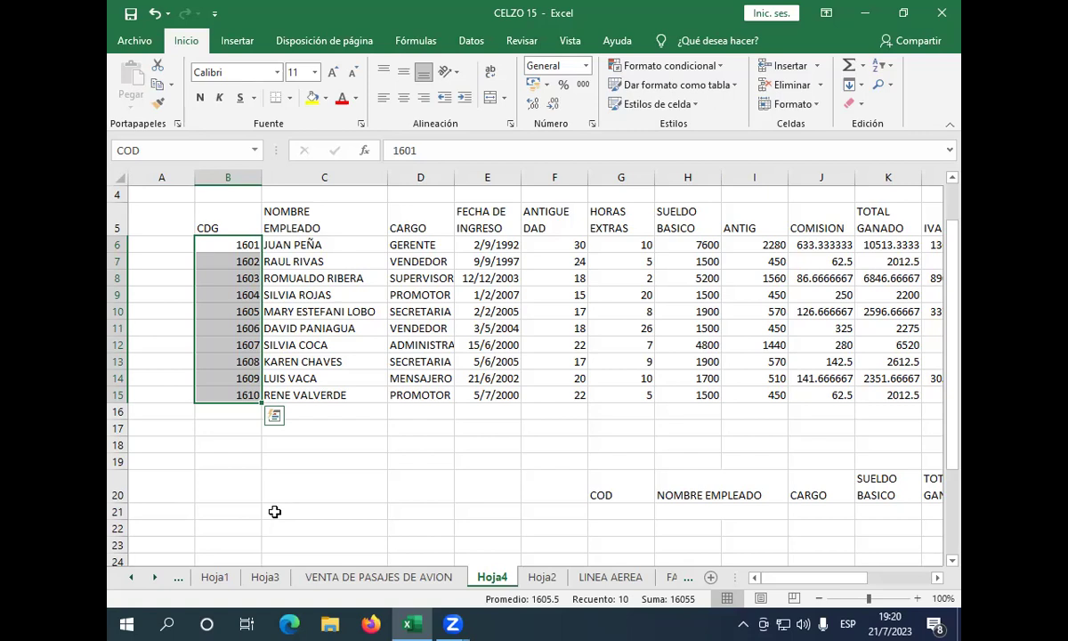
{"action": "key", "text": "Escape"}
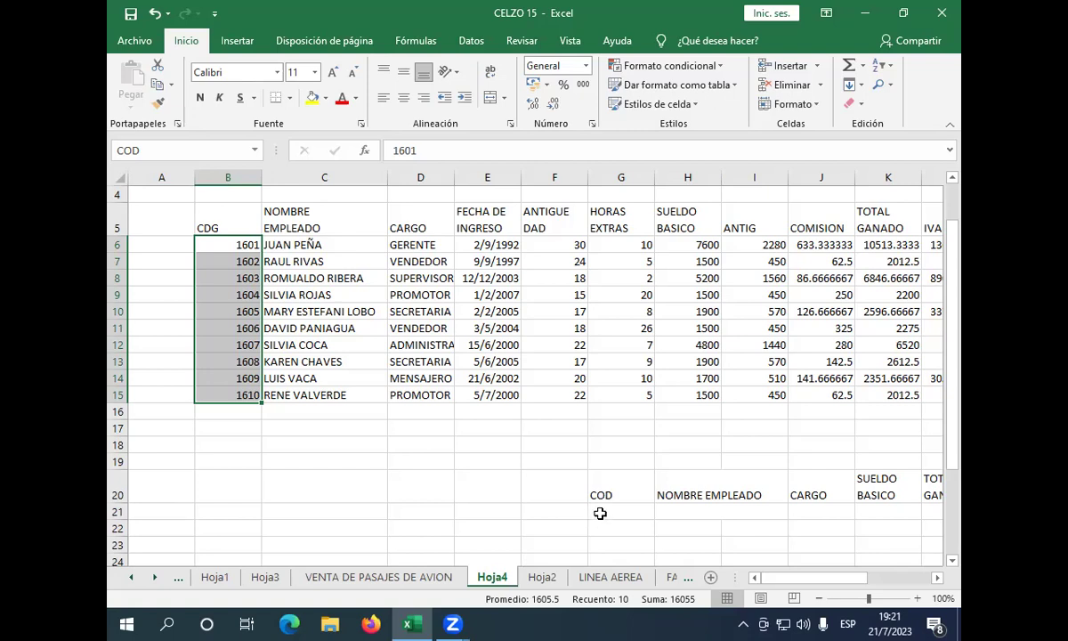
{"action": "left_click", "coordinate": [606, 510]}
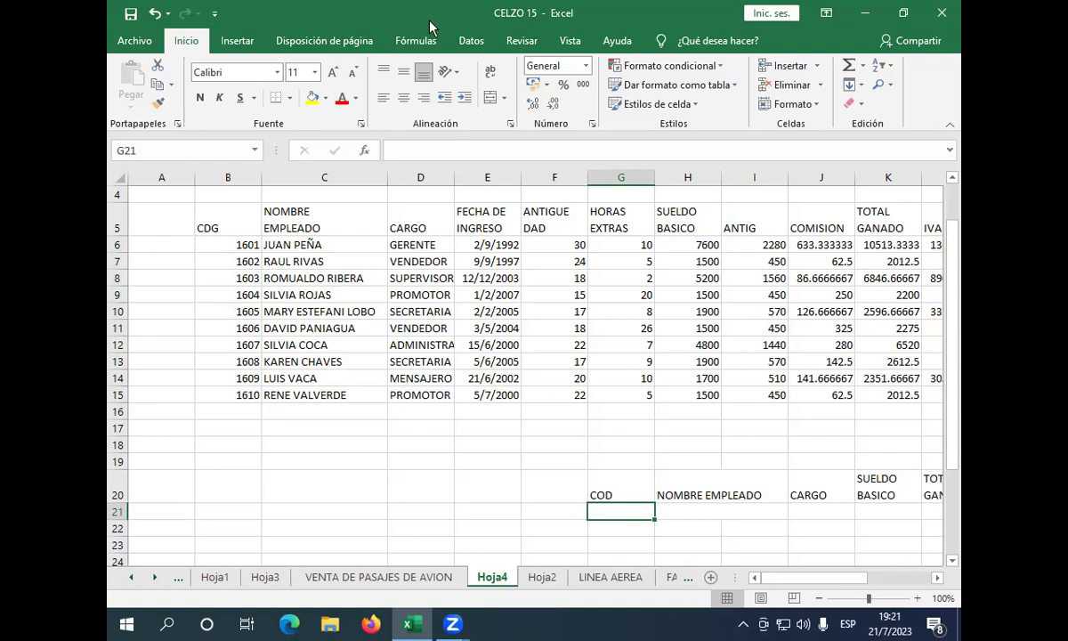
Open Validación de datos for cell G21 from the Datos tab.
{"action": "left_click", "coordinate": [473, 43]}
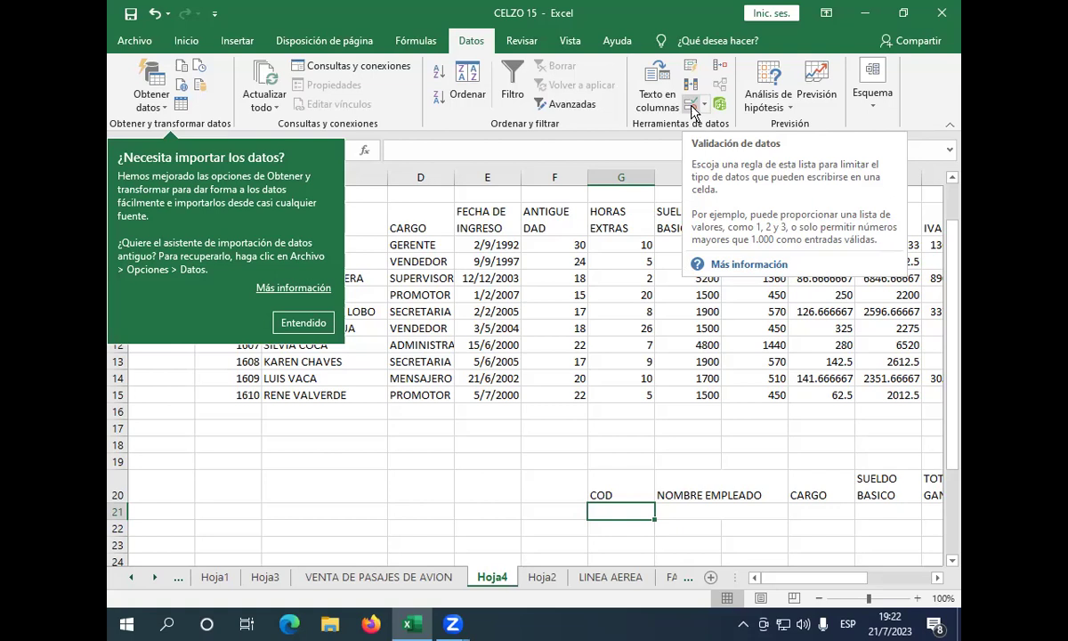
{"action": "left_click", "coordinate": [692, 106]}
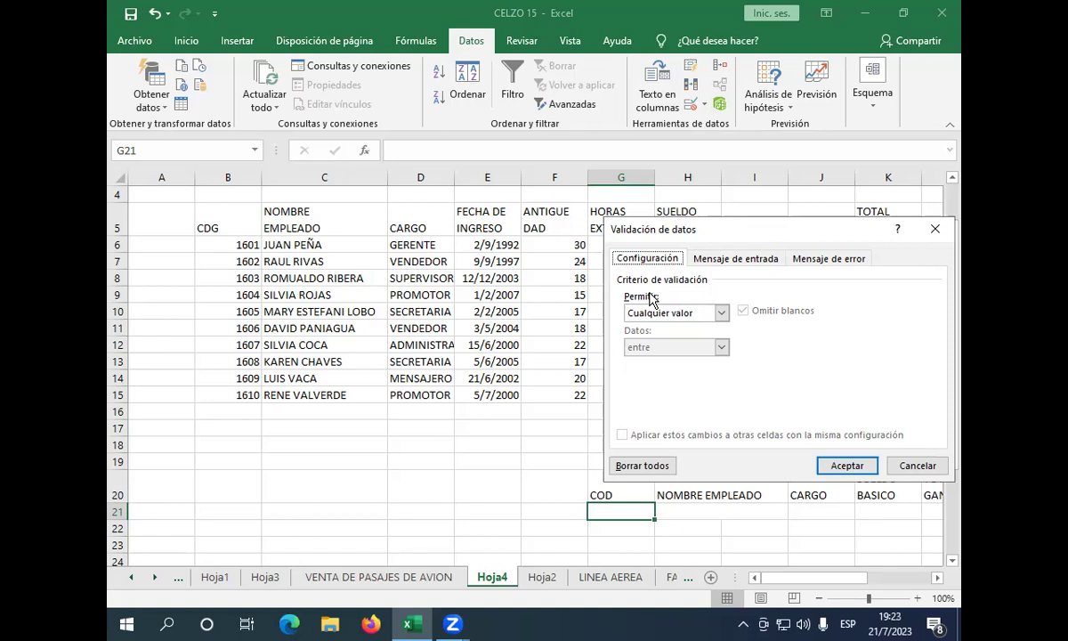
Set G21's validation to allow Lista with source =COD.
{"action": "left_click", "coordinate": [722, 313]}
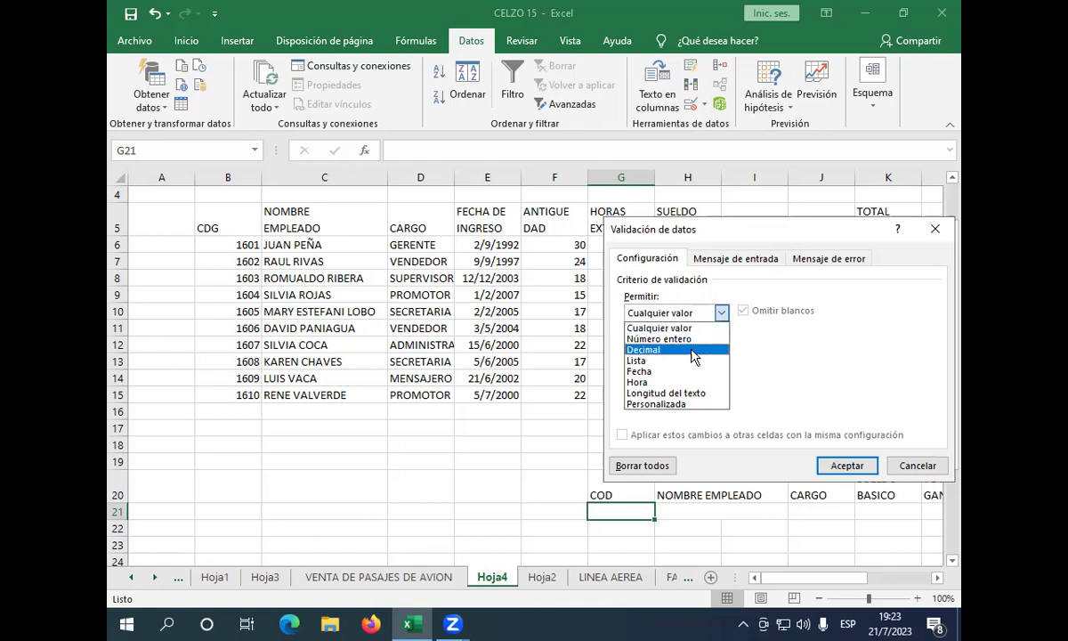
{"action": "left_click", "coordinate": [638, 360]}
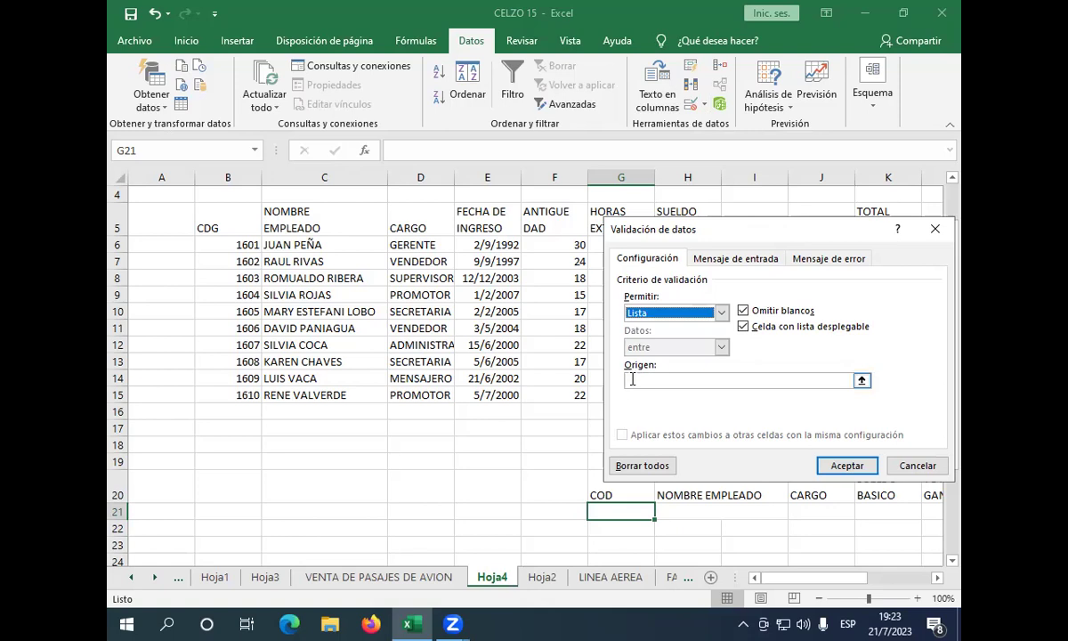
{"action": "left_click", "coordinate": [631, 380]}
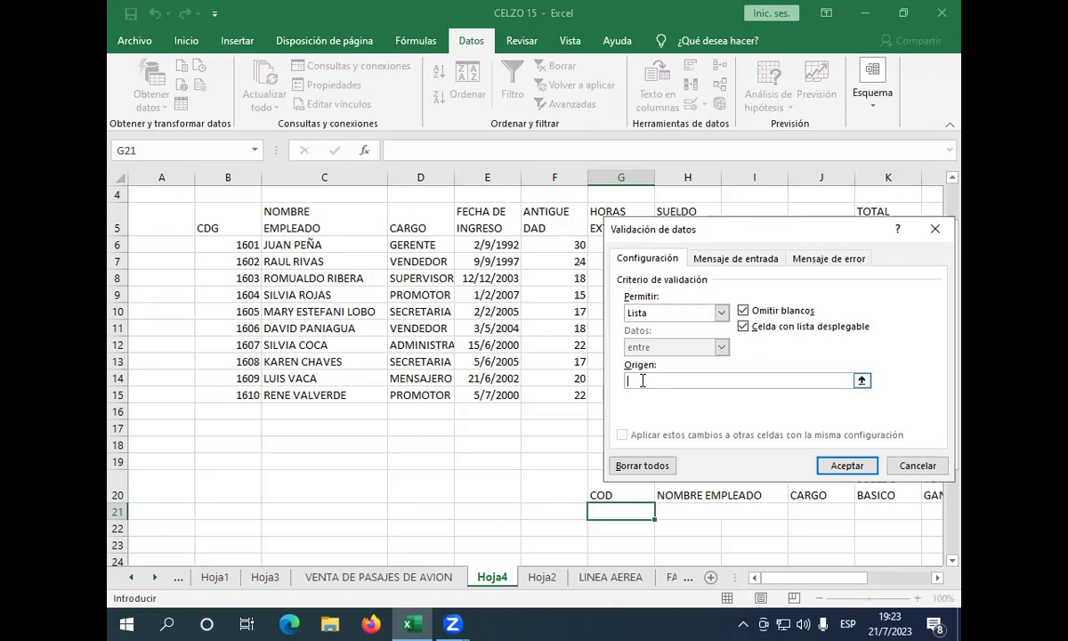
{"action": "type", "text": "="}
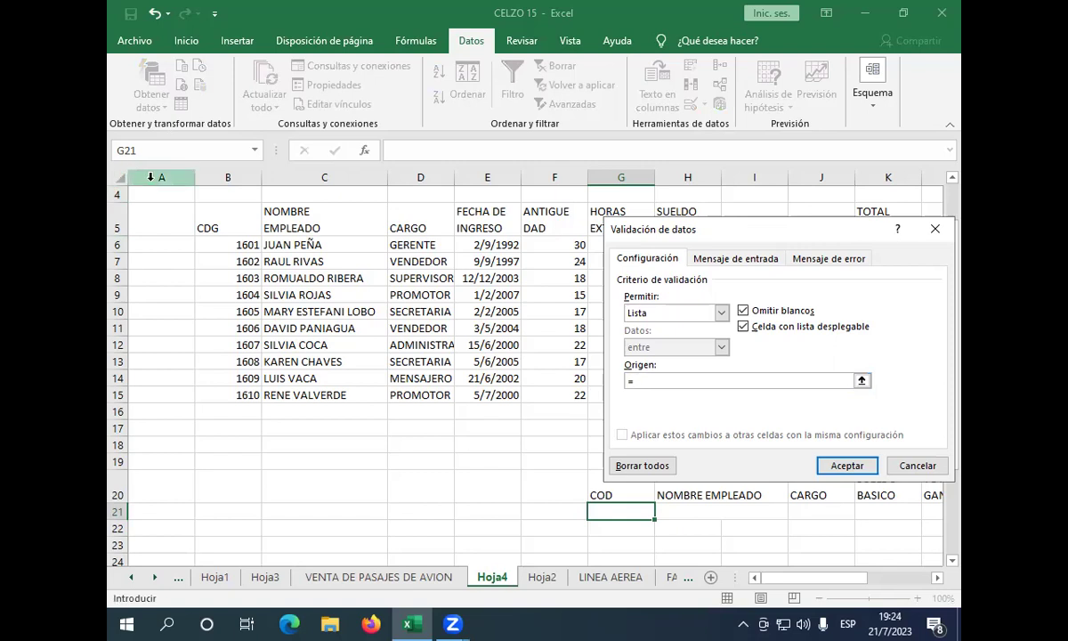
{"action": "type", "text": "C"}
{"action": "type", "text": "O"}
{"action": "type", "text": "D"}
Confirm the G21 list validation and show its dropdown of employee codes 1601–1610.
{"action": "key", "text": "Return"}
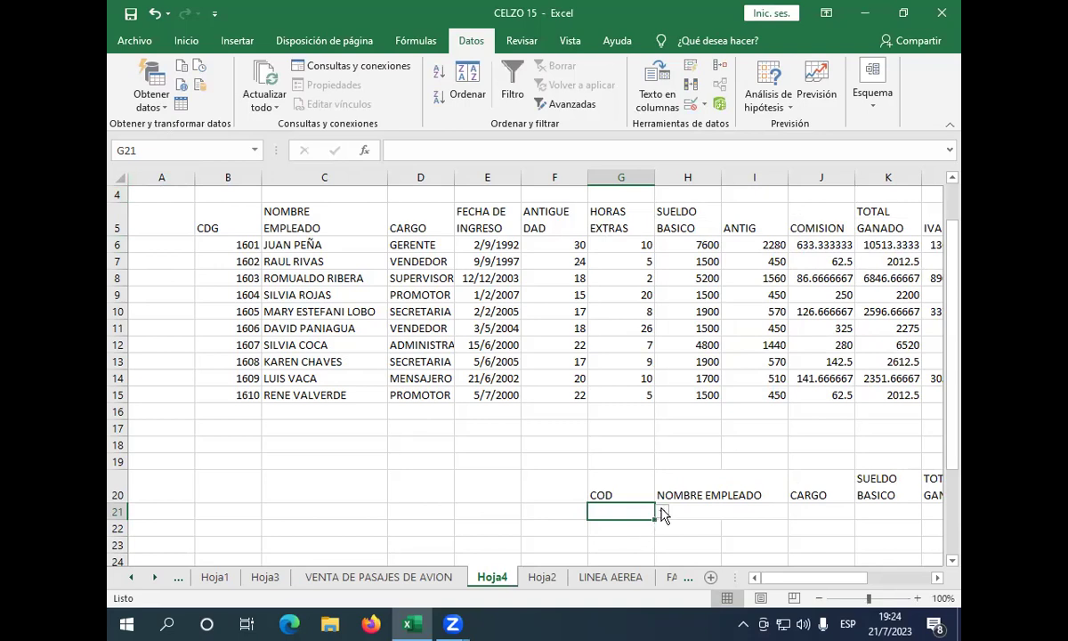
{"action": "left_click", "coordinate": [662, 512]}
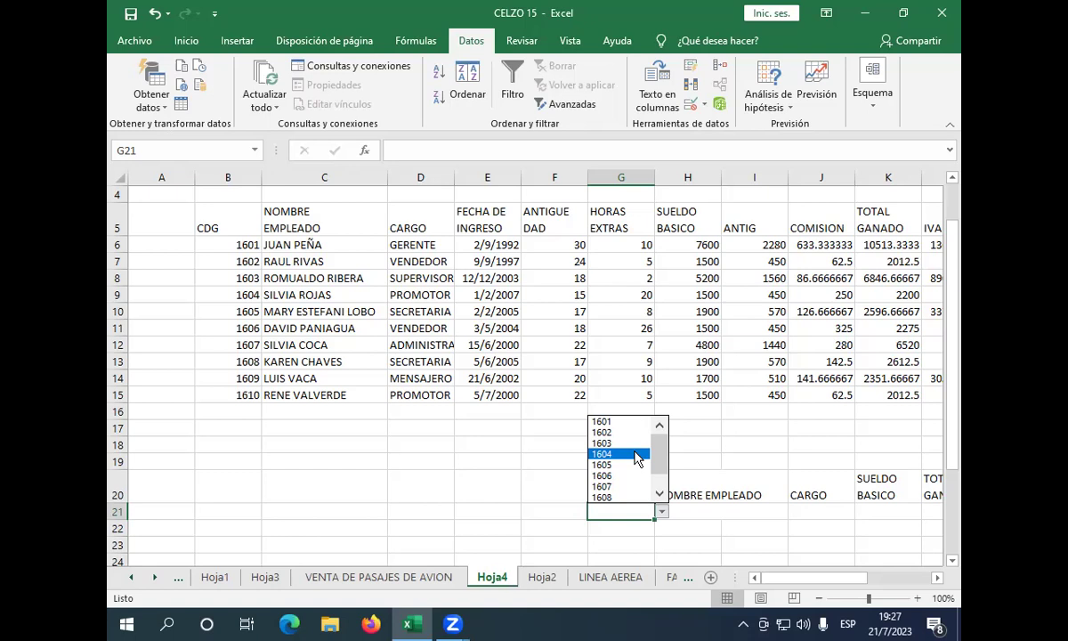
Choose employee code 1604 from the G21 dropdown list.
{"action": "left_click", "coordinate": [637, 454]}
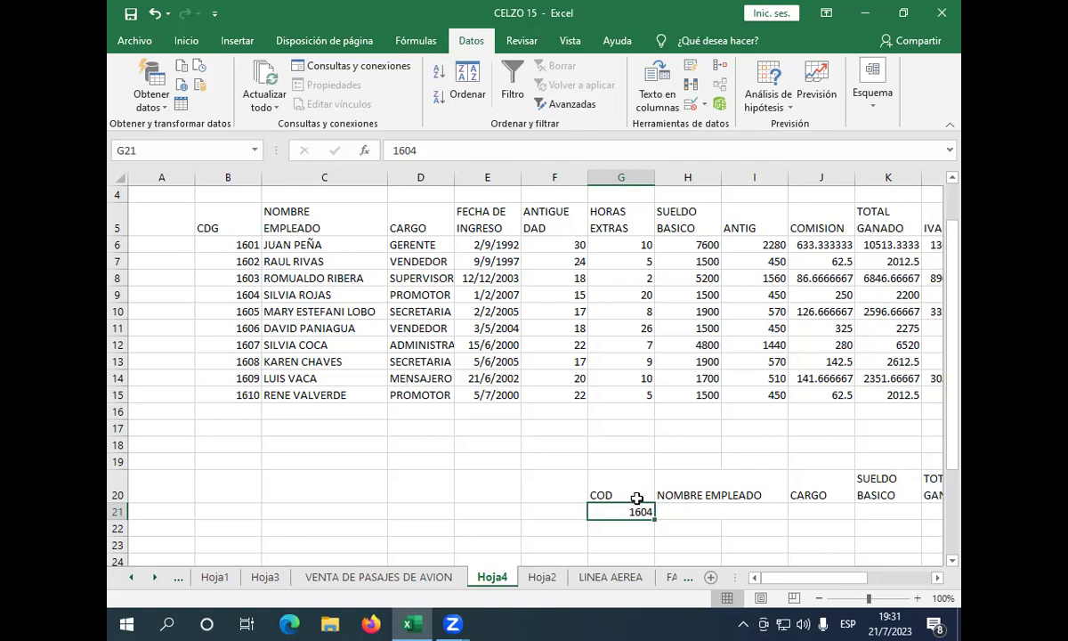
Begin a +SI( formula in H21 beside code 1604, then erase it.
{"action": "left_click", "coordinate": [689, 511]}
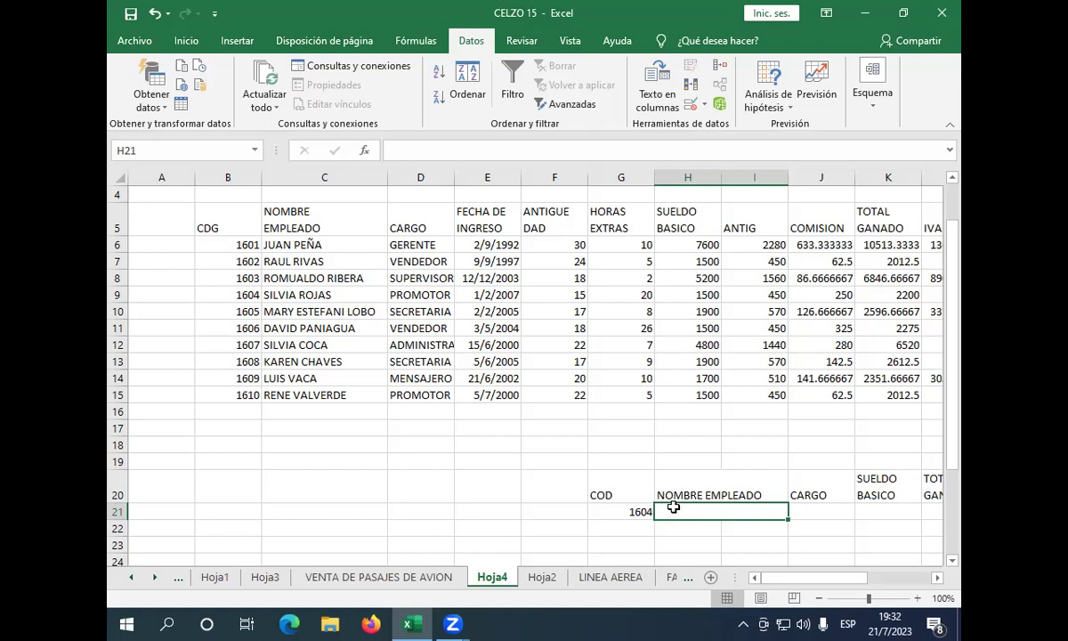
{"action": "type", "text": "+"}
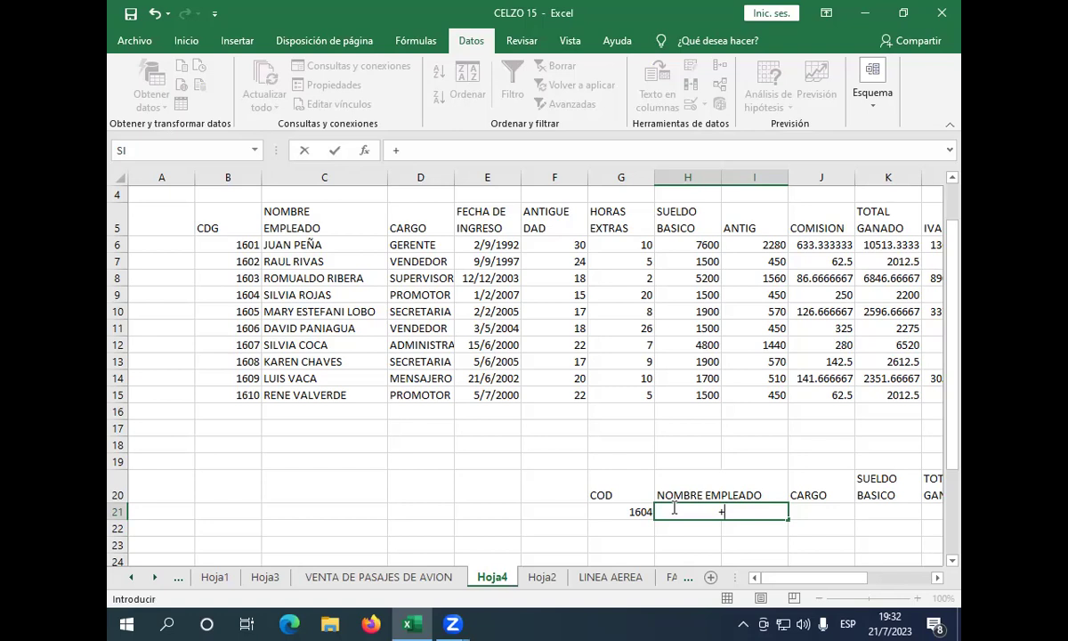
{"action": "type", "text": "S"}
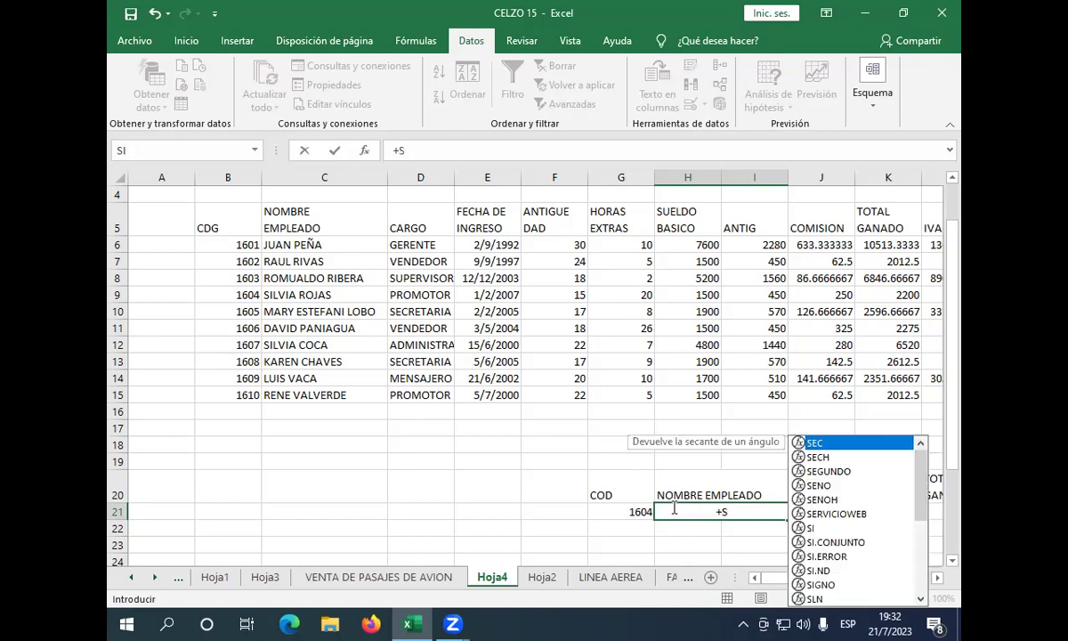
{"action": "type", "text": "I"}
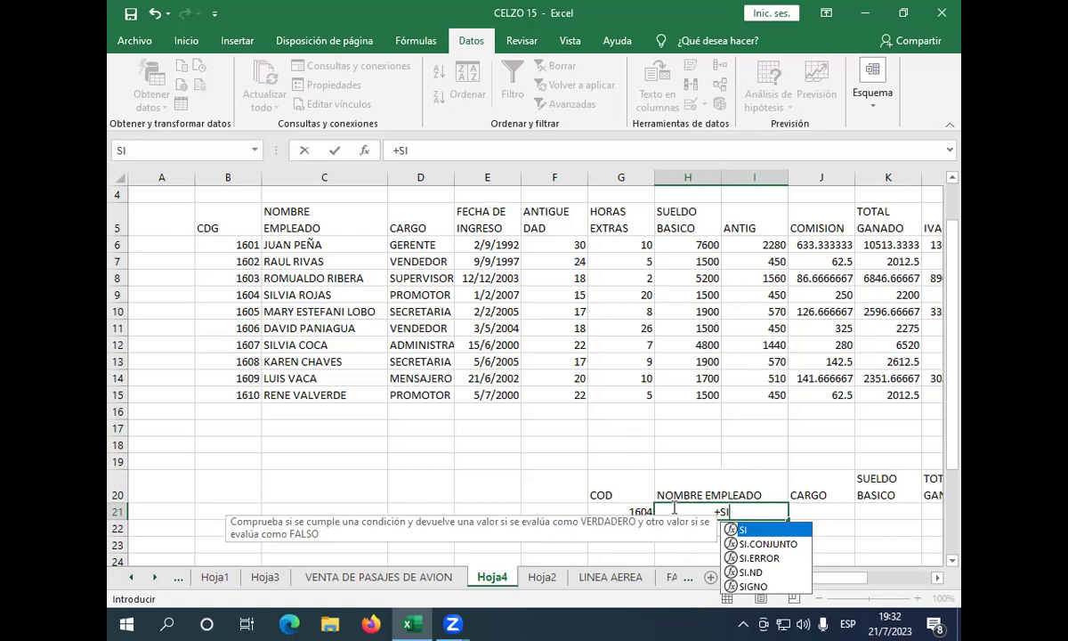
{"action": "type", "text": "("}
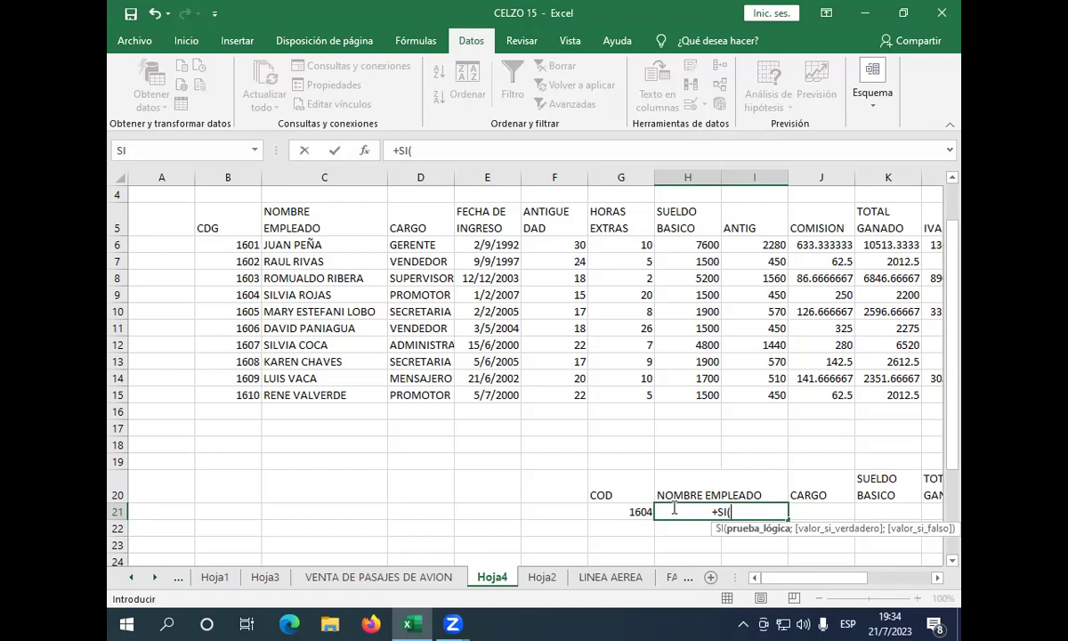
{"action": "key", "text": "BackSpace"}
{"action": "key", "text": "BackSpace"}
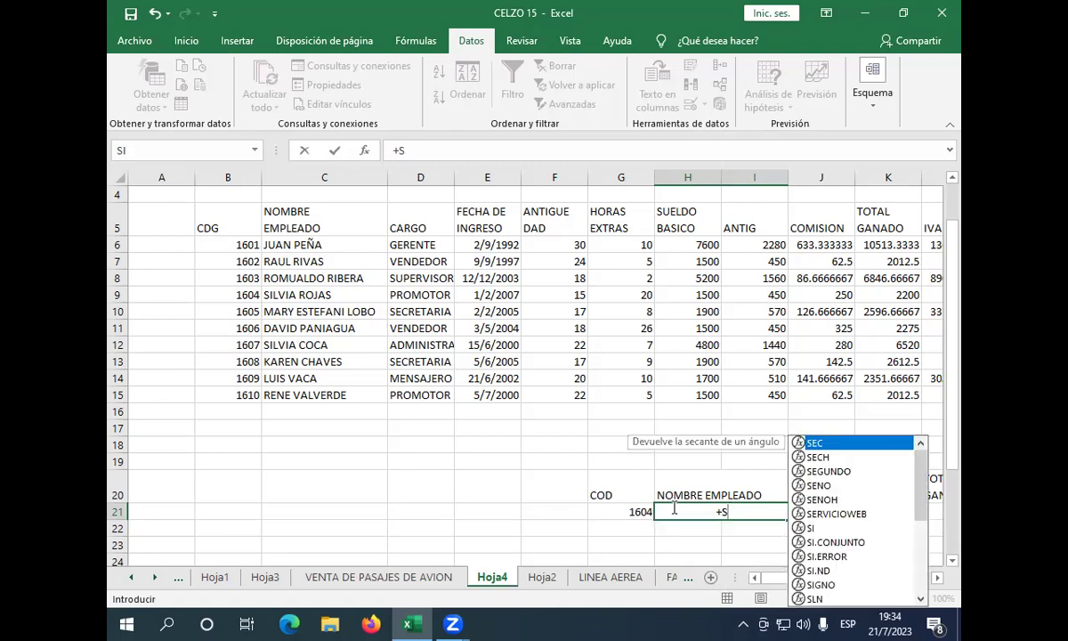
{"action": "key", "text": "BackSpace"}
{"action": "key", "text": "BackSpace"}
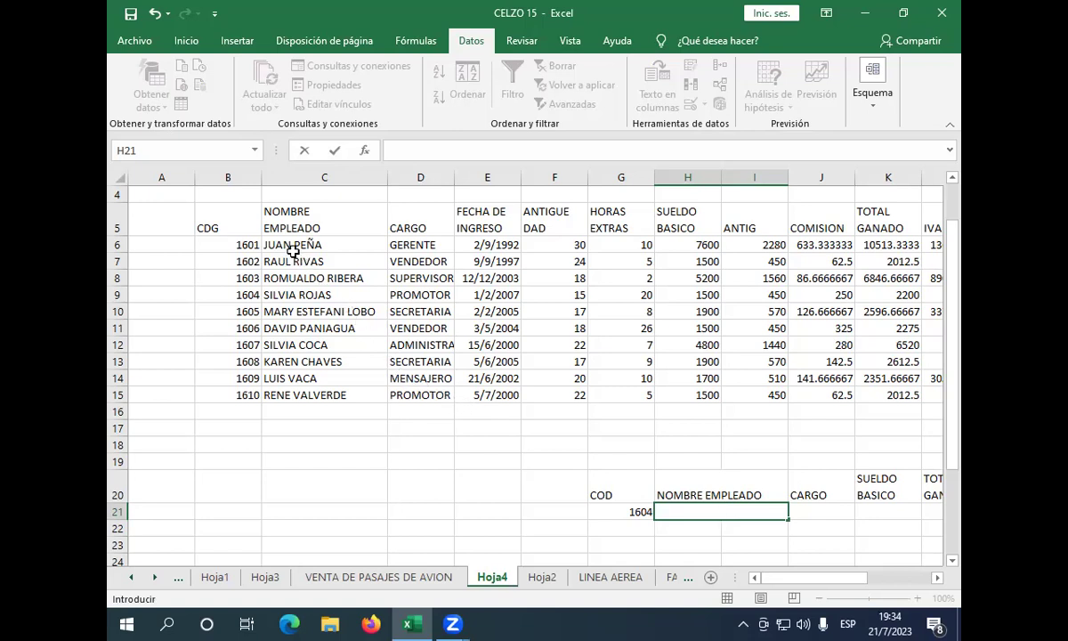
{"action": "left_click", "coordinate": [228, 247]}
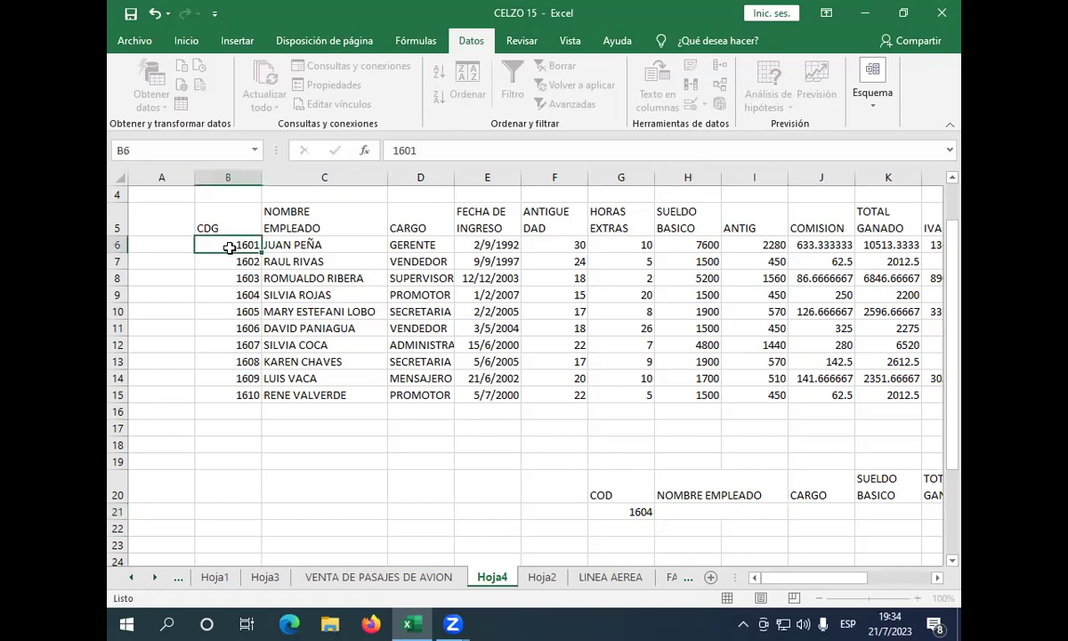
{"action": "left_click_drag", "start_coordinate": [229, 247], "coordinate": [214, 395]}
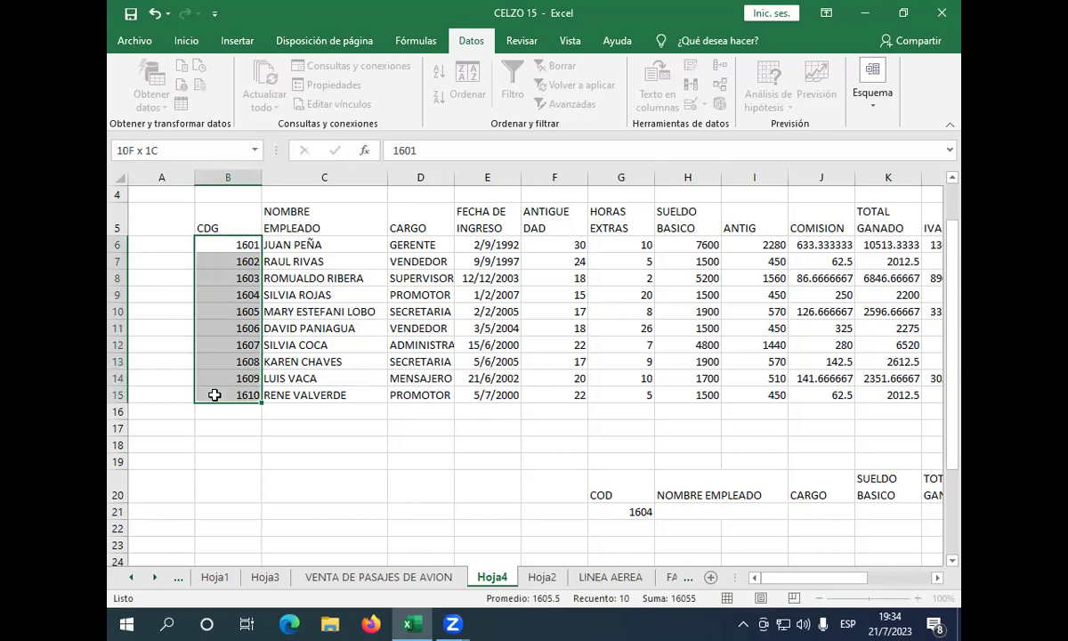
{"action": "mouse_move", "coordinate": [214, 395]}
{"action": "left_mouse_down"}
{"action": "mouse_move", "coordinate": [613, 394]}
{"action": "mouse_move", "coordinate": [732, 358]}
{"action": "mouse_move", "coordinate": [793, 394]}
{"action": "mouse_move", "coordinate": [842, 388]}
{"action": "mouse_move", "coordinate": [853, 369]}
{"action": "mouse_move", "coordinate": [864, 401]}
{"action": "mouse_move", "coordinate": [897, 396]}
{"action": "mouse_move", "coordinate": [627, 326]}
{"action": "mouse_move", "coordinate": [449, 298]}
{"action": "left_mouse_up"}
{"action": "left_click_drag", "start_coordinate": [318, 259], "coordinate": [215, 247]}
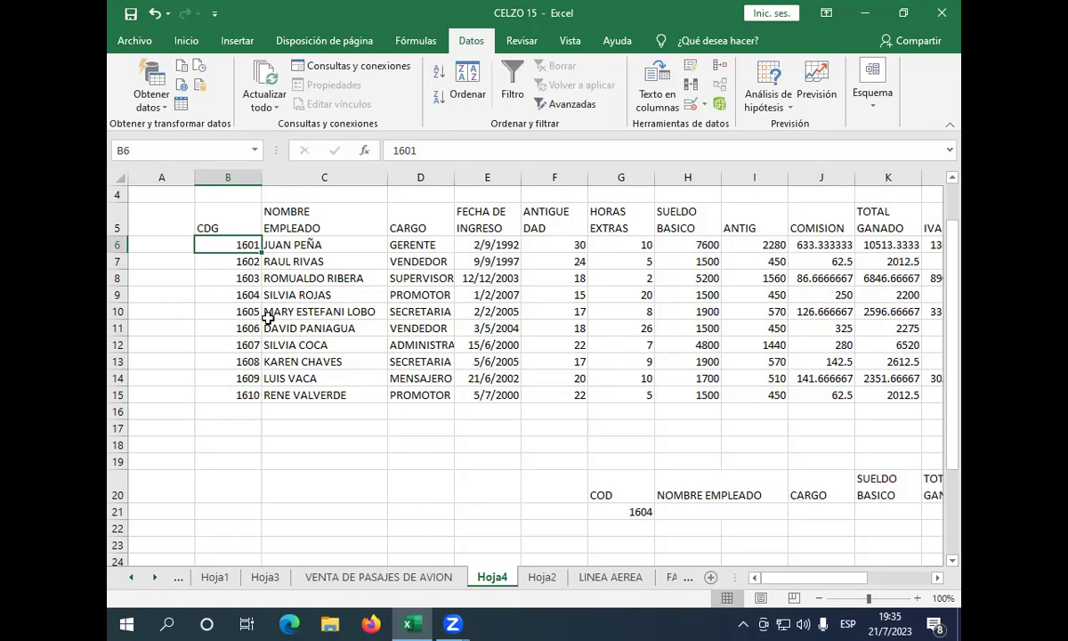
Extend the selection from B6 down to the last code and across to column Q (B6:Q15).
{"action": "key", "text": "ctrl+shift+Down"}
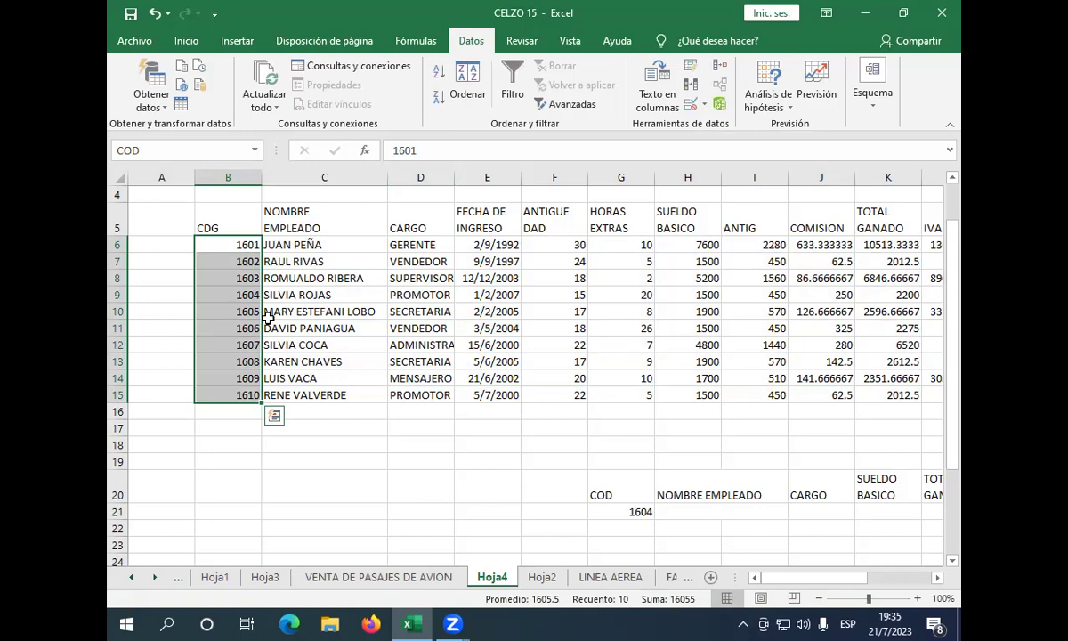
{"action": "key", "text": "ctrl+shift+Right"}
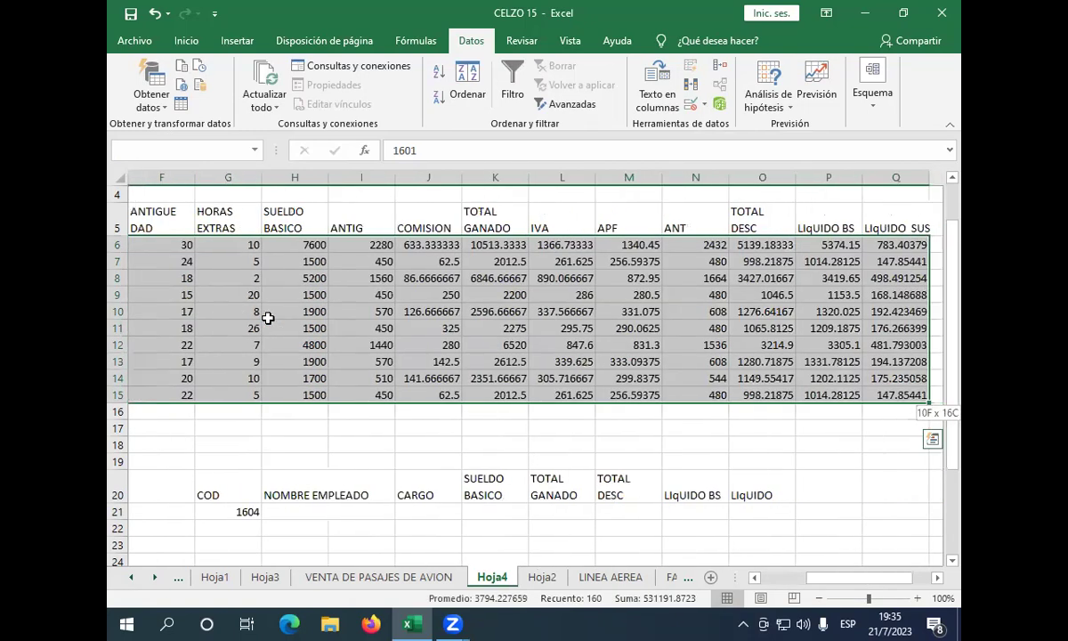
{"action": "key", "text": "ctrl+shift+Right"}
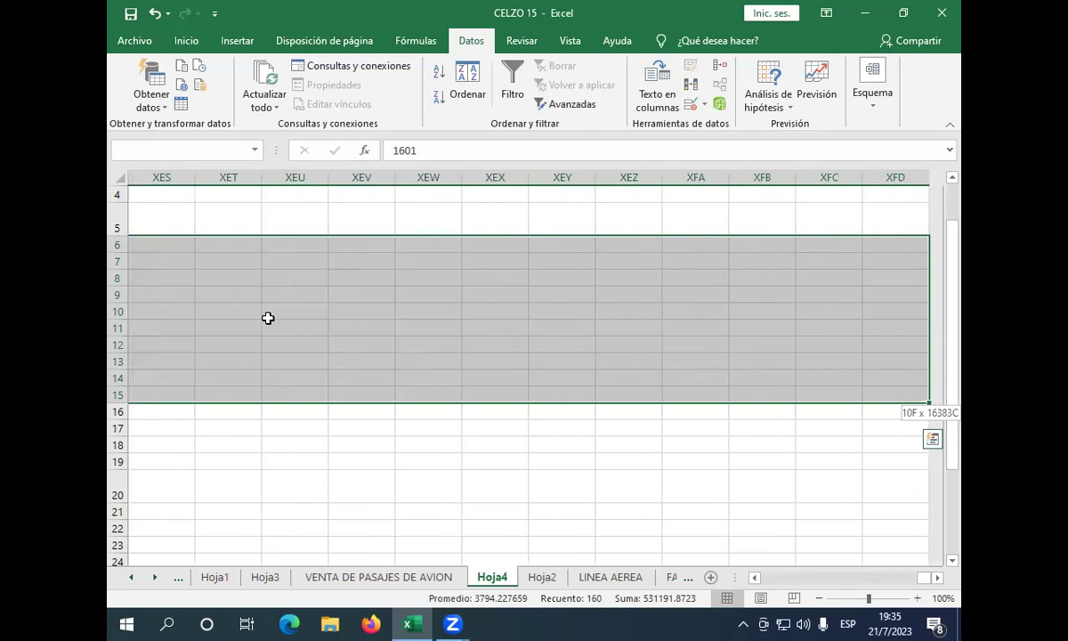
{"action": "key", "text": "ctrl+shift+Left"}
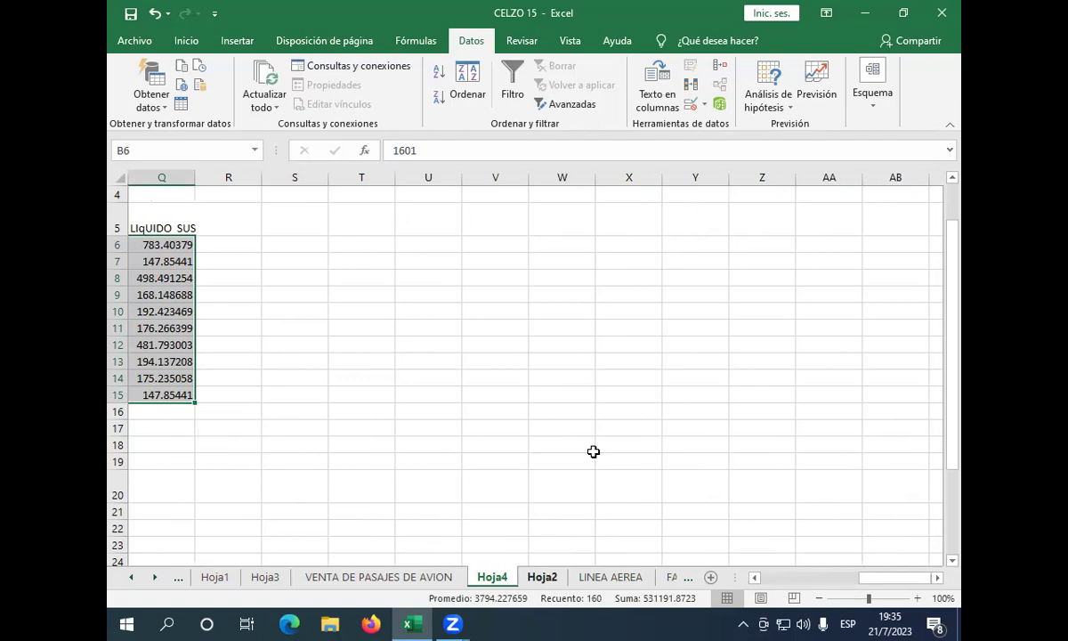
{"action": "left_click", "coordinate": [753, 577]}
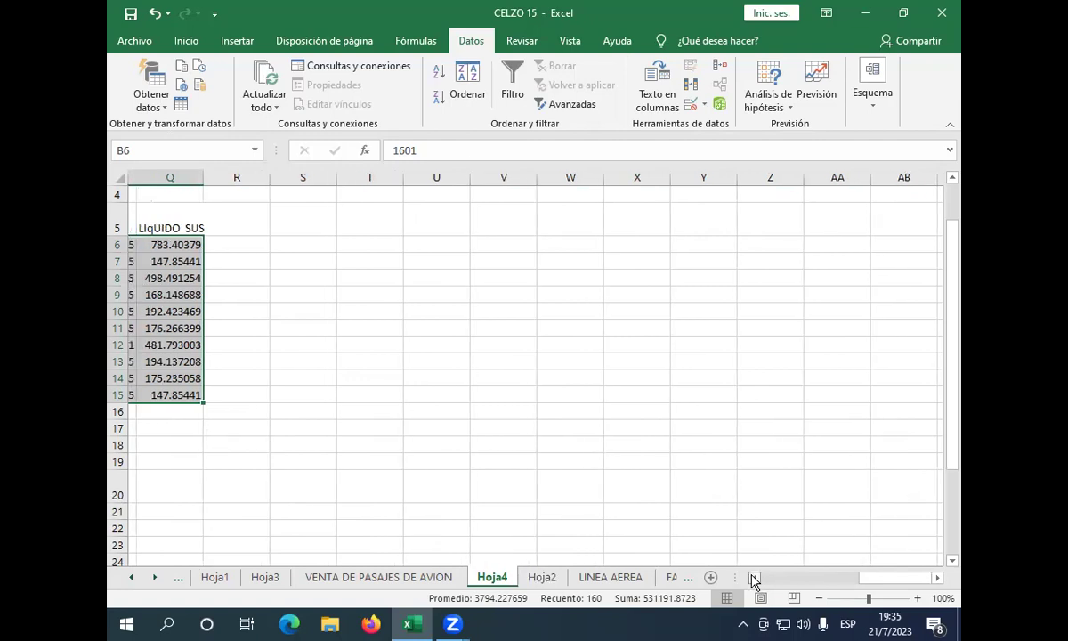
{"action": "left_click_drag", "start_coordinate": [754, 579], "coordinate": [754, 579]}
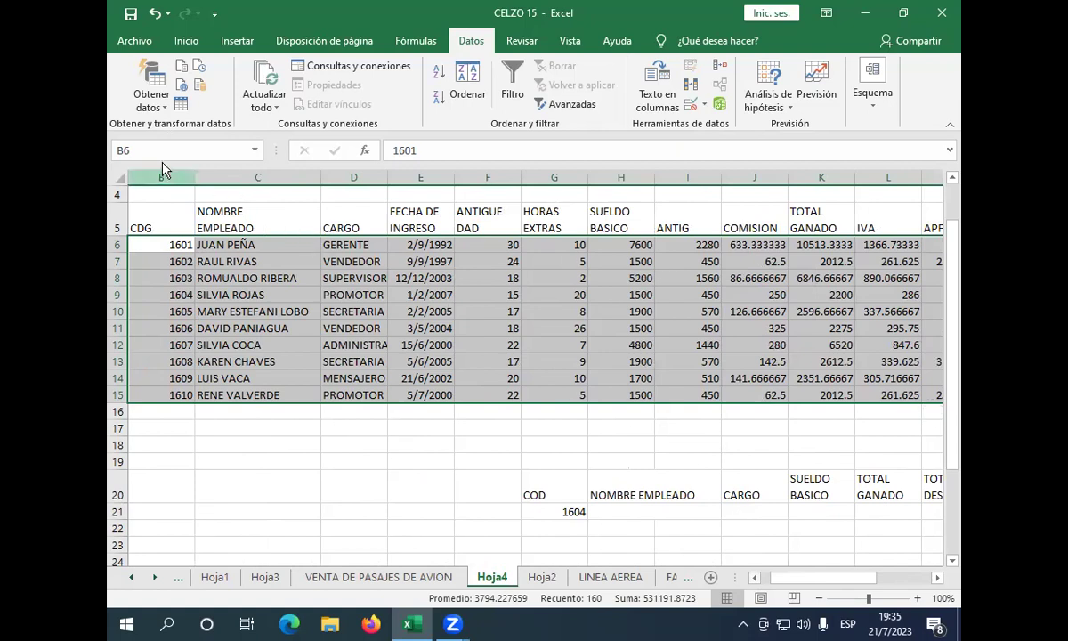
Name the selected range TABLA1 in the Name Box, then jump to the COD range.
{"action": "left_click", "coordinate": [123, 151]}
{"action": "type", "text": "TA"}
{"action": "type", "text": "B"}
{"action": "type", "text": "LA"}
{"action": "type", "text": "1"}
{"action": "key", "text": "Return"}
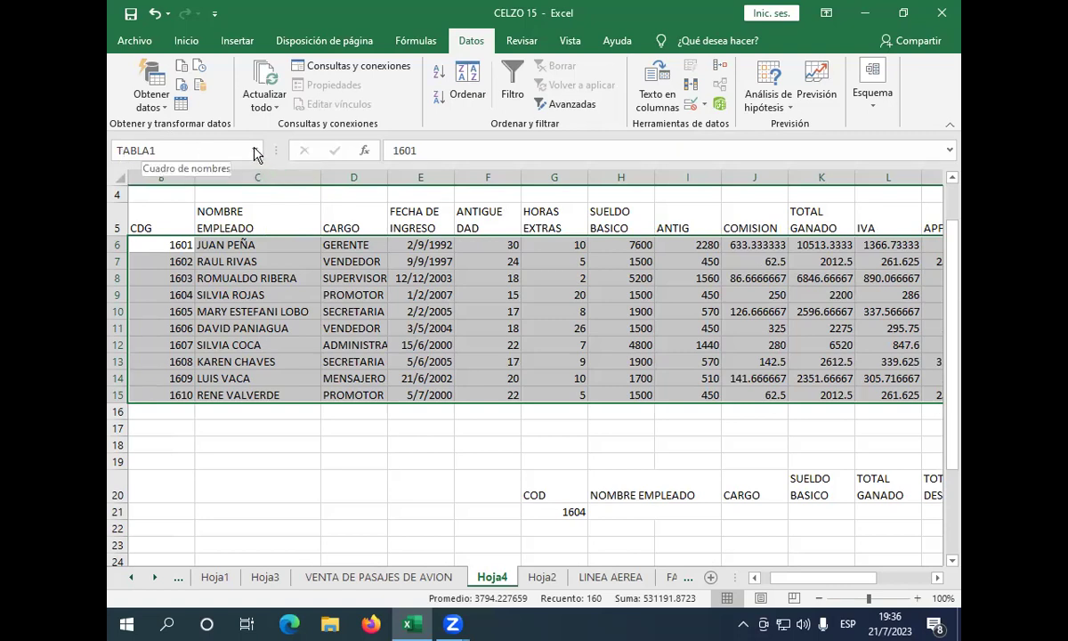
{"action": "left_click", "coordinate": [255, 152]}
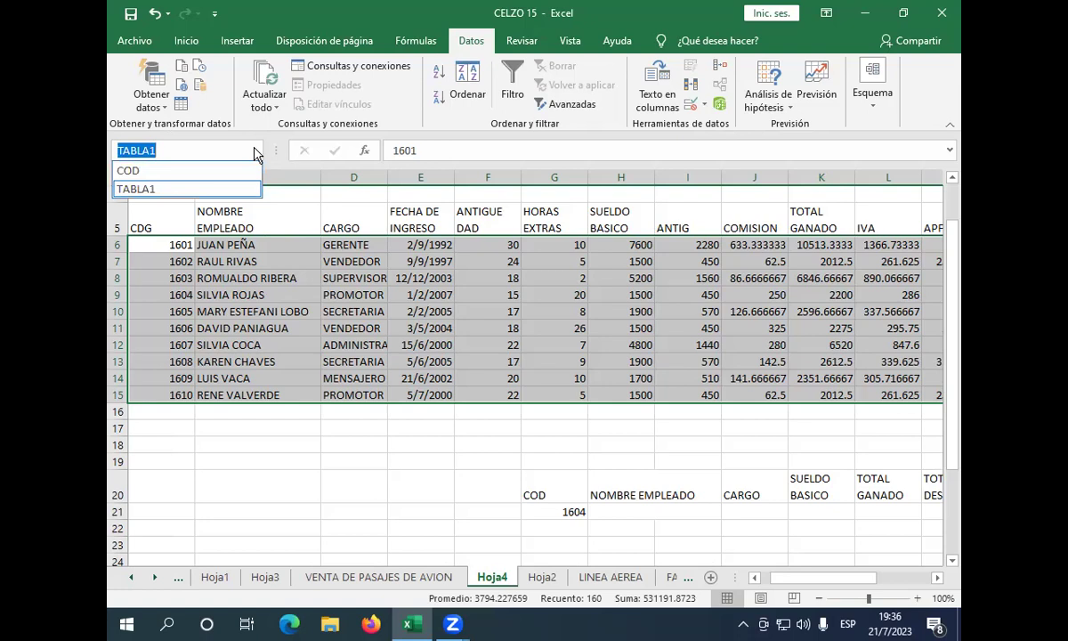
{"action": "left_click", "coordinate": [136, 174]}
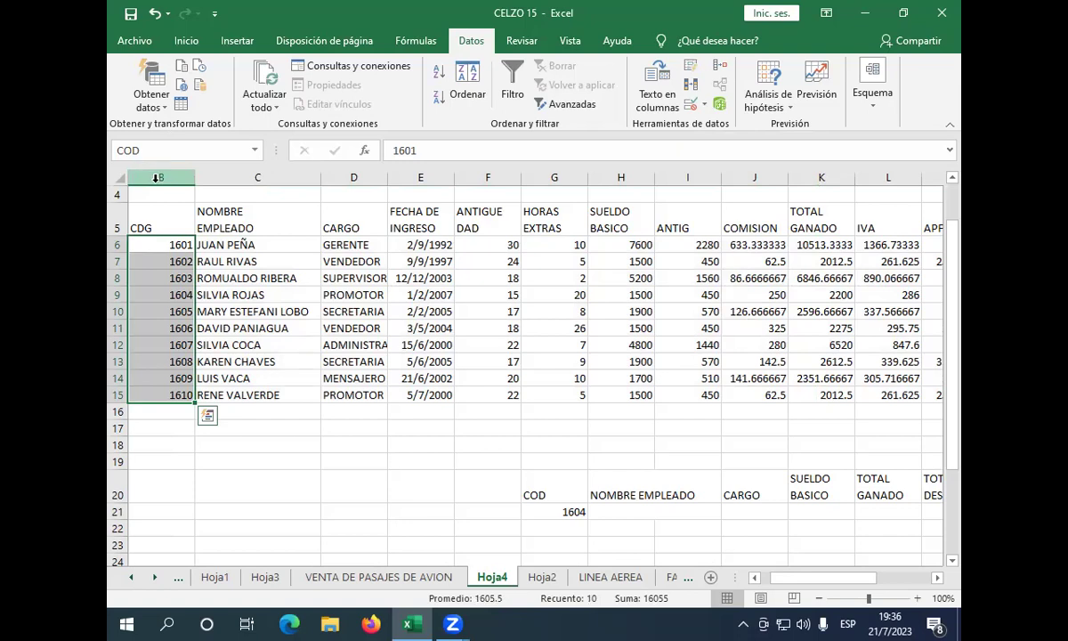
Select the TABLA1 named range to confirm it covers B6:Q15.
{"action": "left_click", "coordinate": [255, 152]}
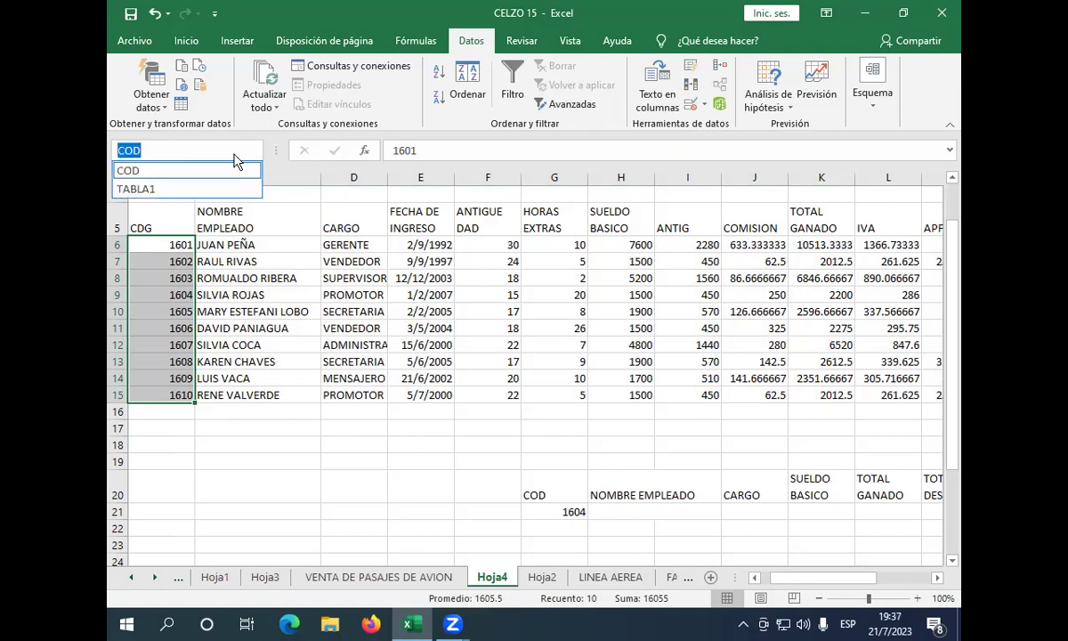
{"action": "left_click", "coordinate": [143, 188]}
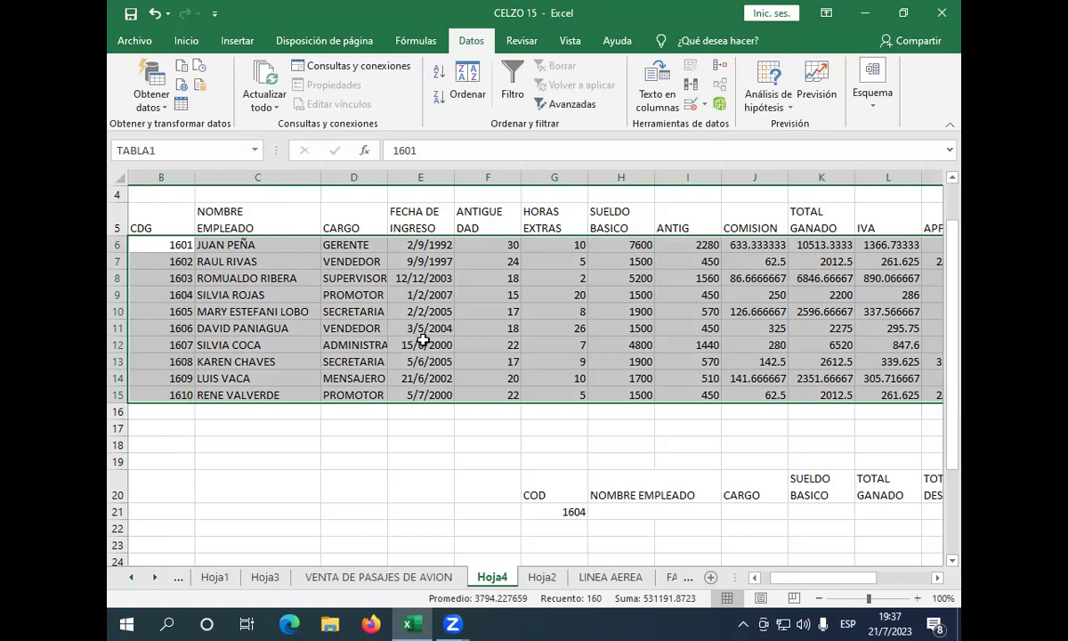
Start the formula +BUSCARV( in H21, correcting it from +BUSCAR(.
{"action": "left_click", "coordinate": [610, 512]}
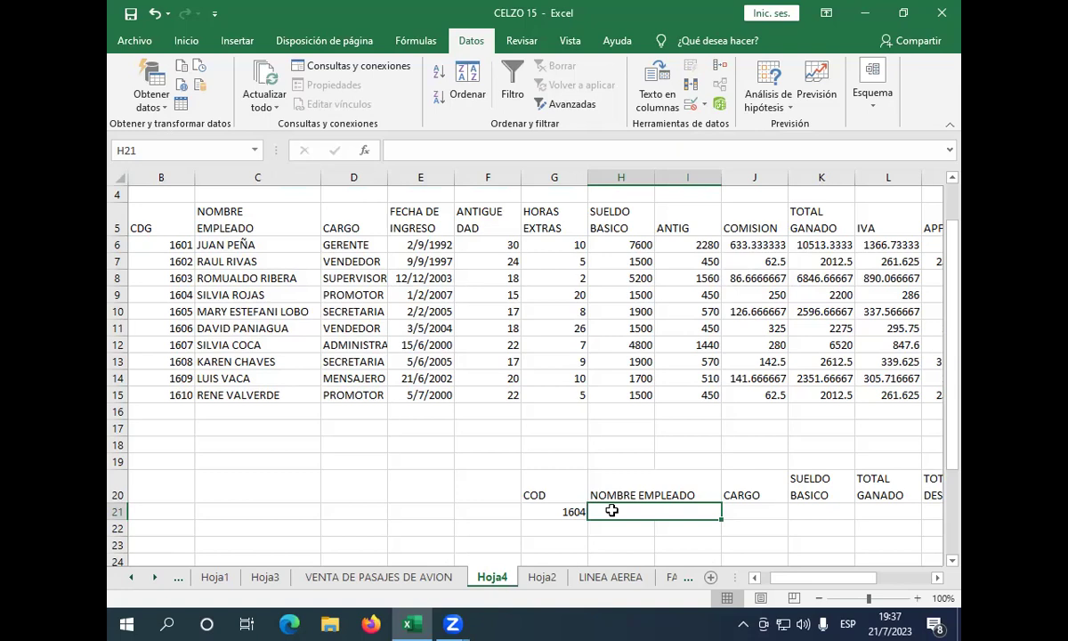
{"action": "type", "text": "+"}
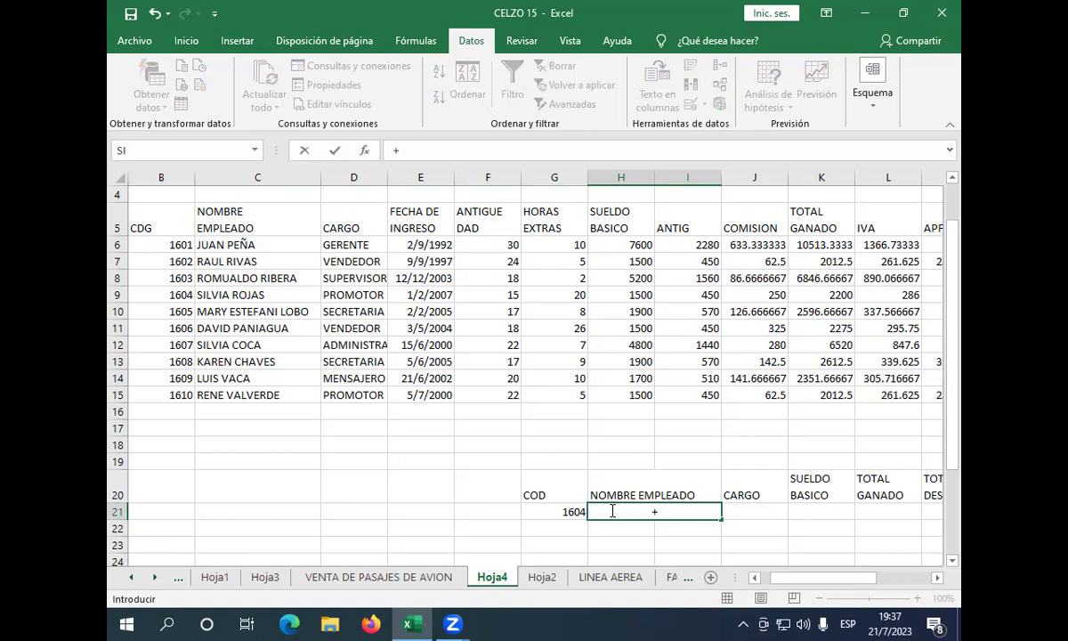
{"action": "type", "text": "BU"}
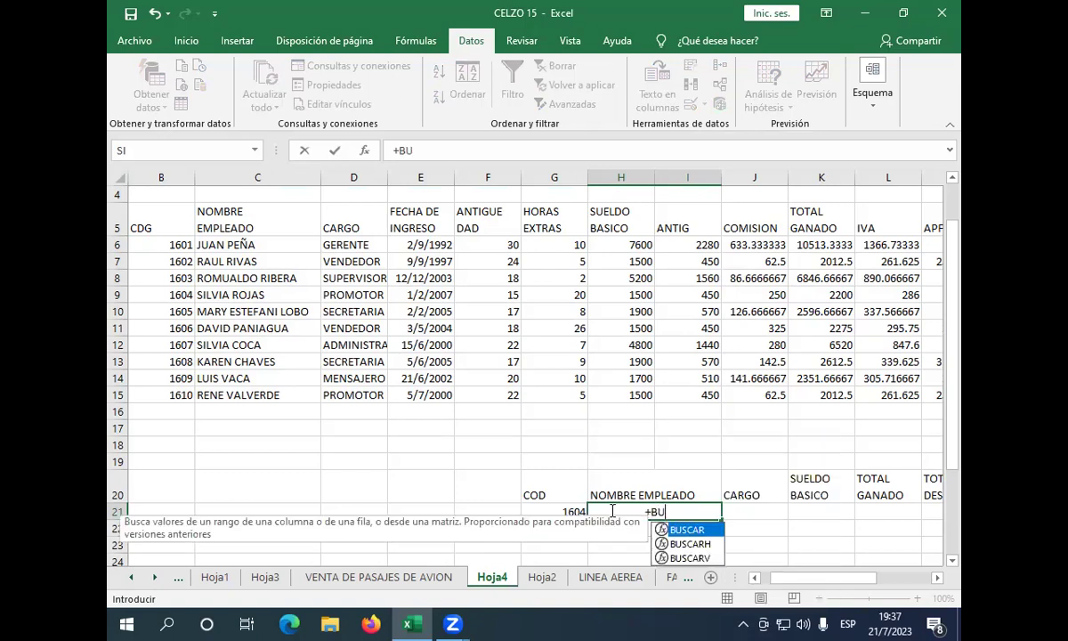
{"action": "type", "text": "SCA"}
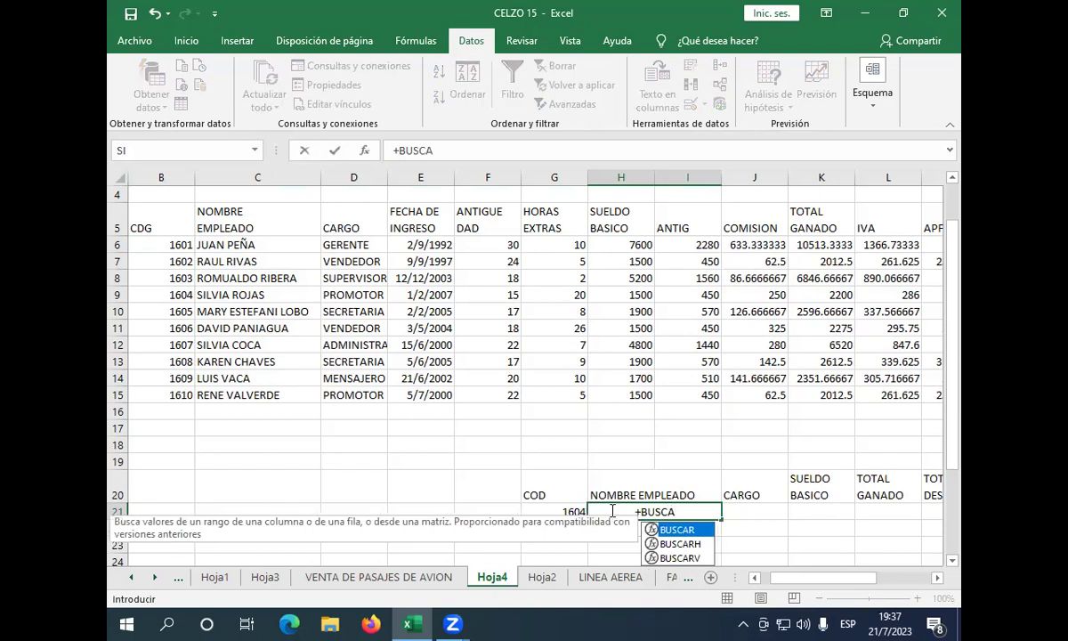
{"action": "type", "text": "R"}
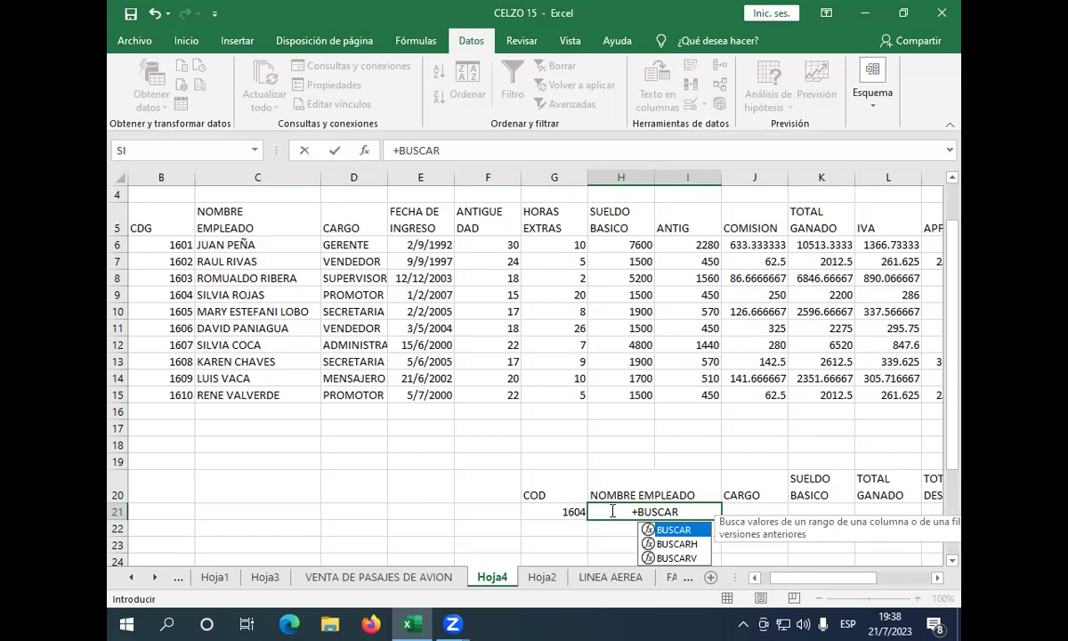
{"action": "type", "text": "("}
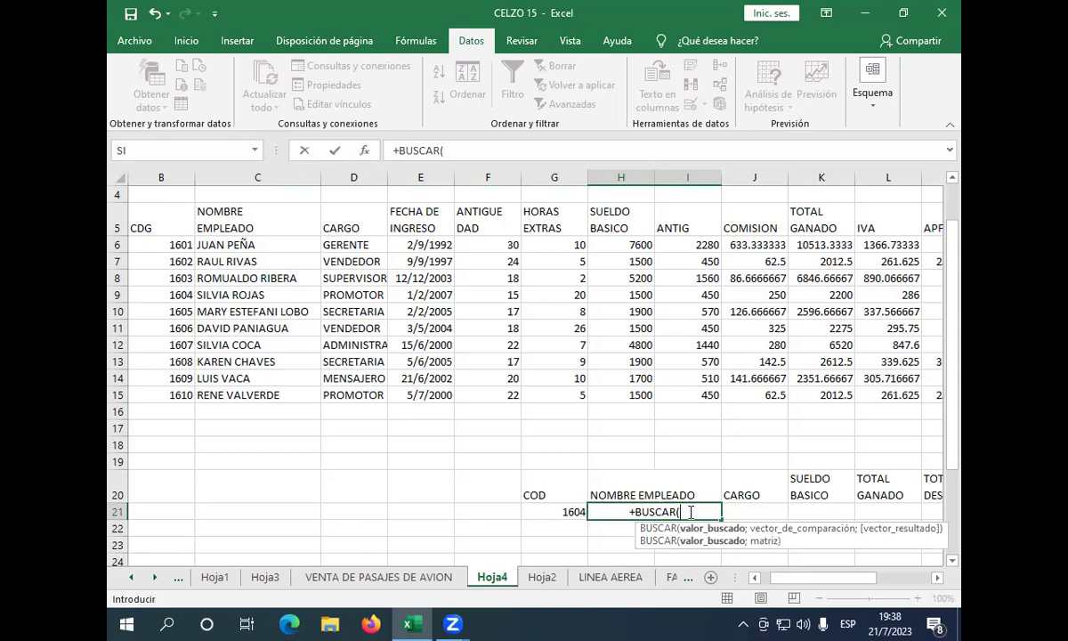
{"action": "key", "text": "BackSpace"}
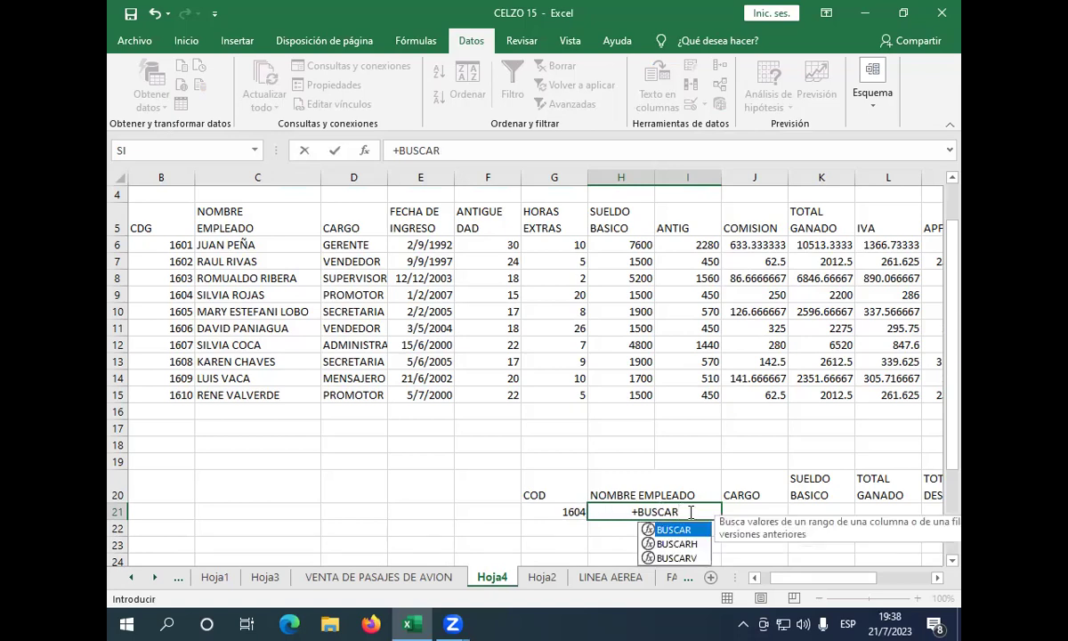
{"action": "type", "text": "V"}
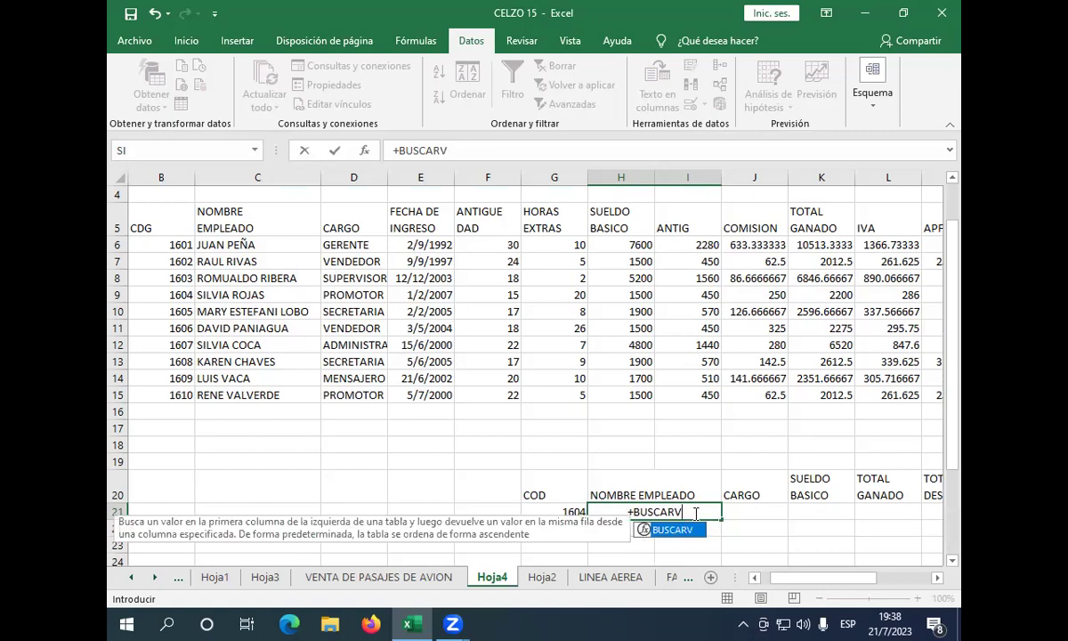
{"action": "type", "text": "("}
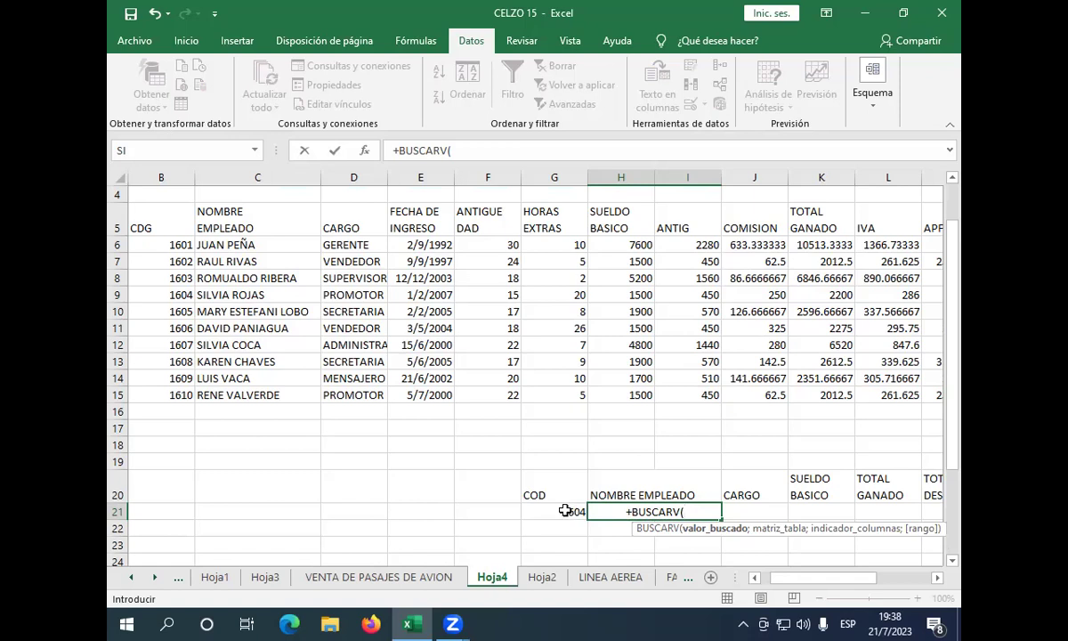
Complete H21 as BUSCARV(G21;TABLA1;3), which returns PROMOTOR for code 1604.
{"action": "left_click", "coordinate": [538, 511]}
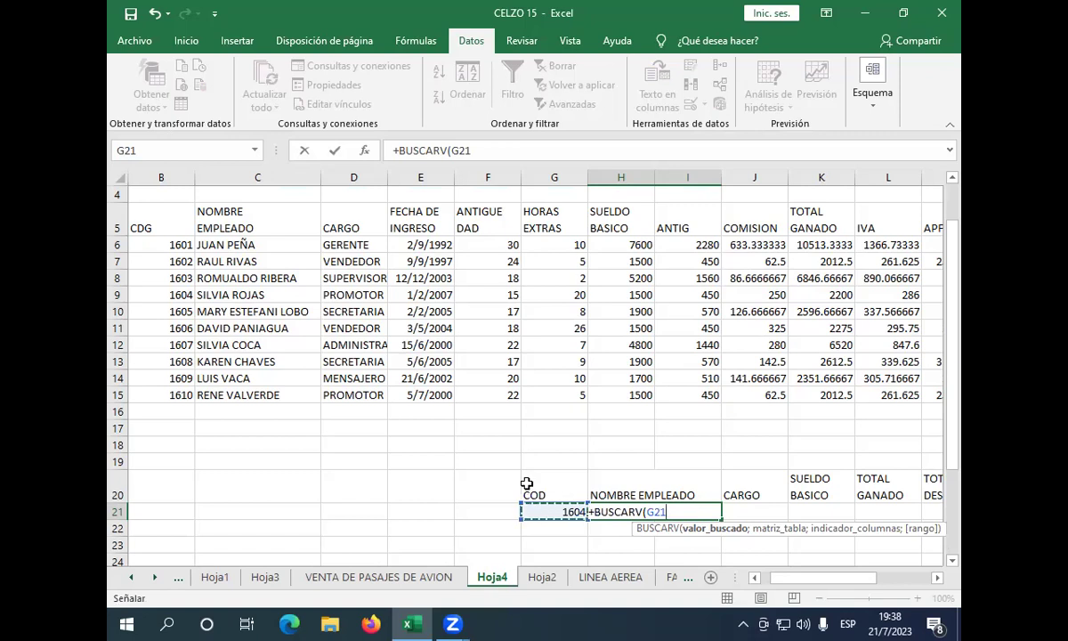
{"action": "type", "text": ";"}
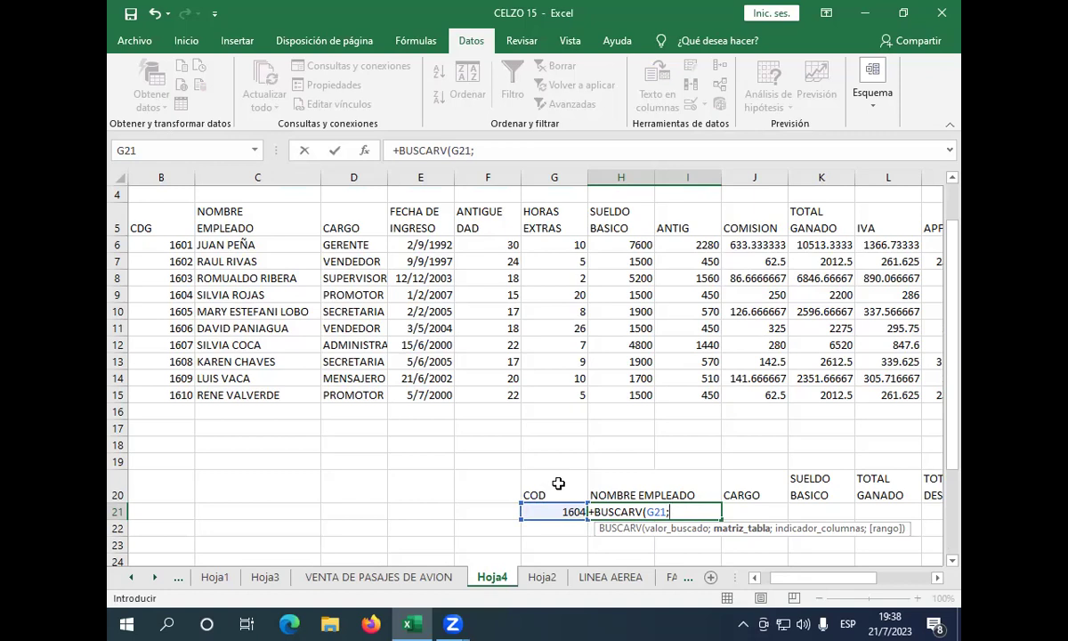
{"action": "type", "text": "T"}
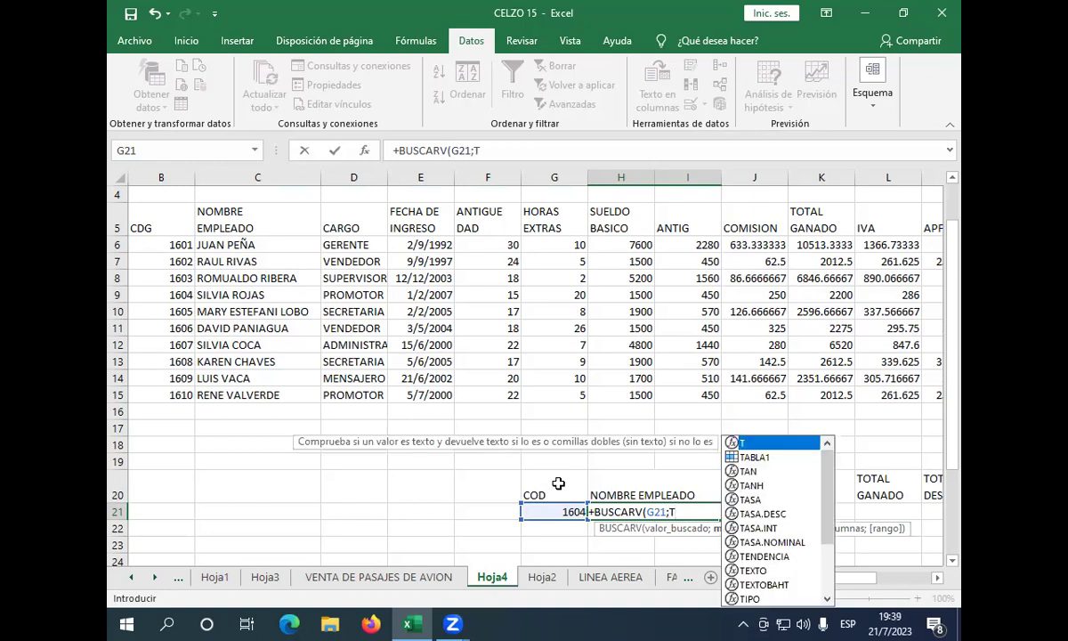
{"action": "type", "text": "ABLA"}
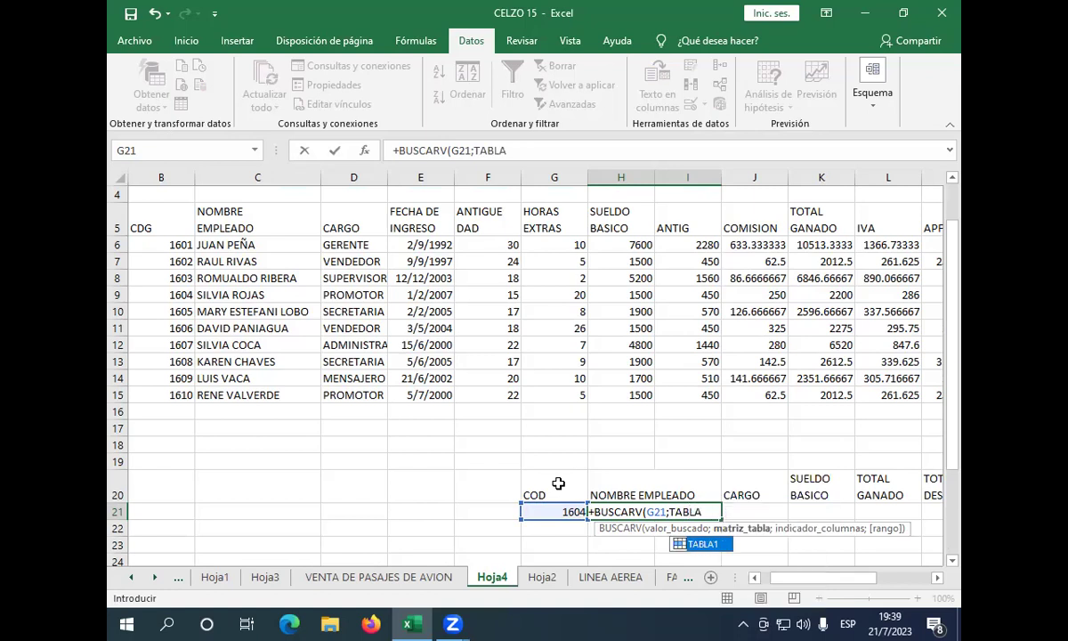
{"action": "type", "text": "1"}
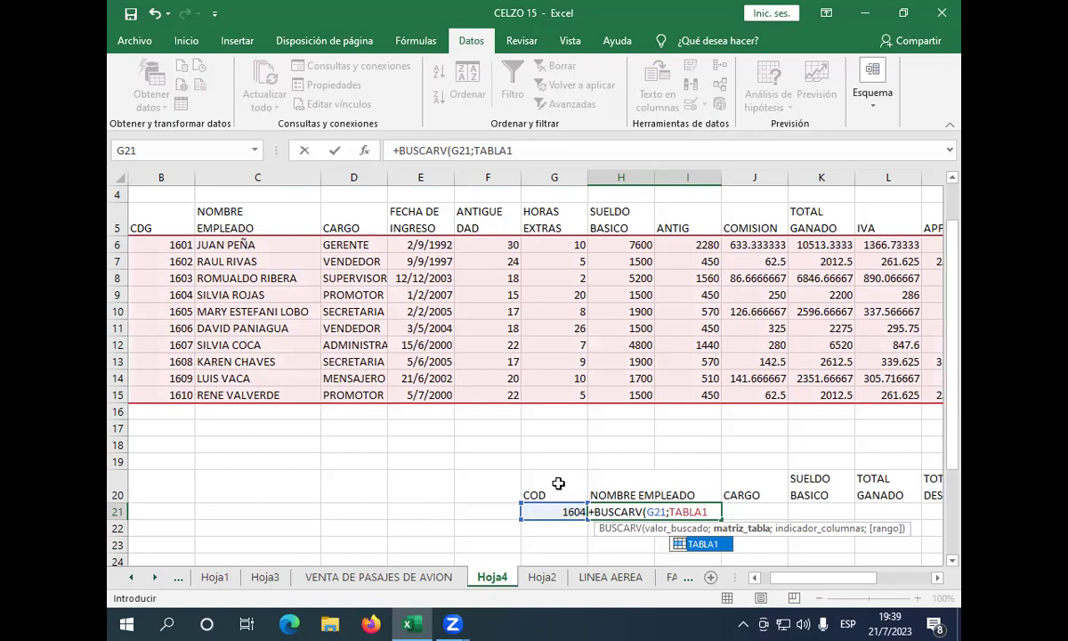
{"action": "type", "text": ";"}
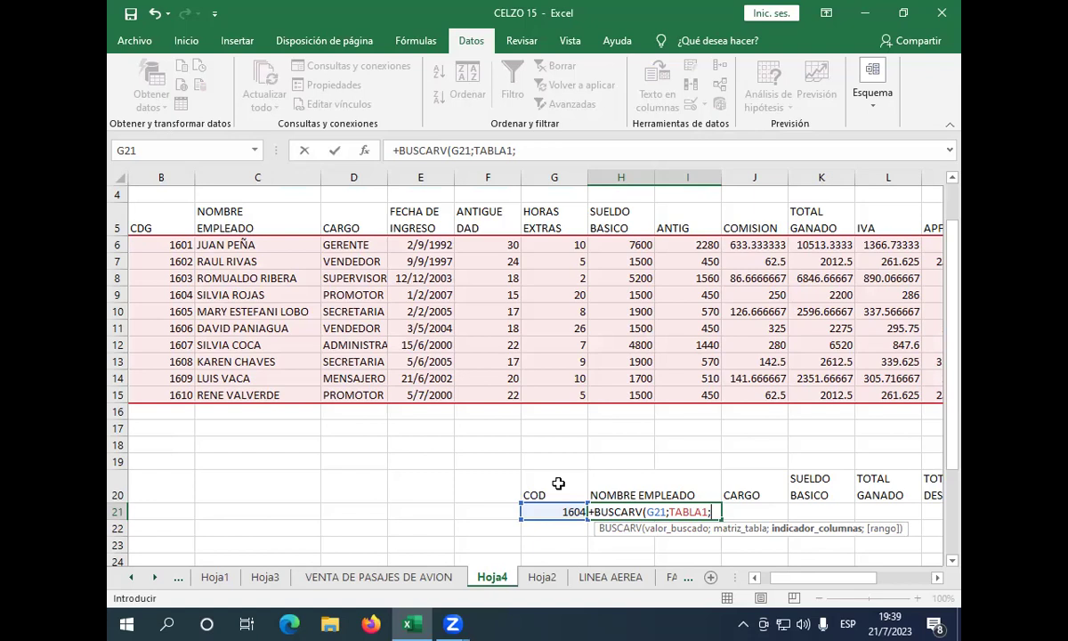
{"action": "type", "text": "3"}
{"action": "key", "text": "Return"}
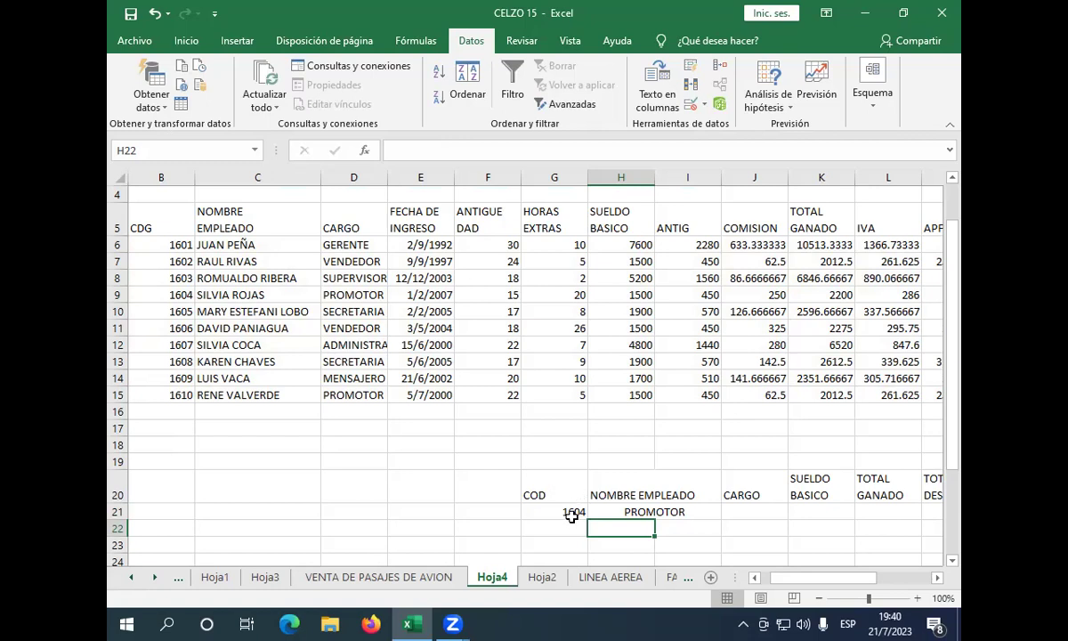
Select G21 and drop down its list of employee codes.
{"action": "left_click", "coordinate": [572, 516]}
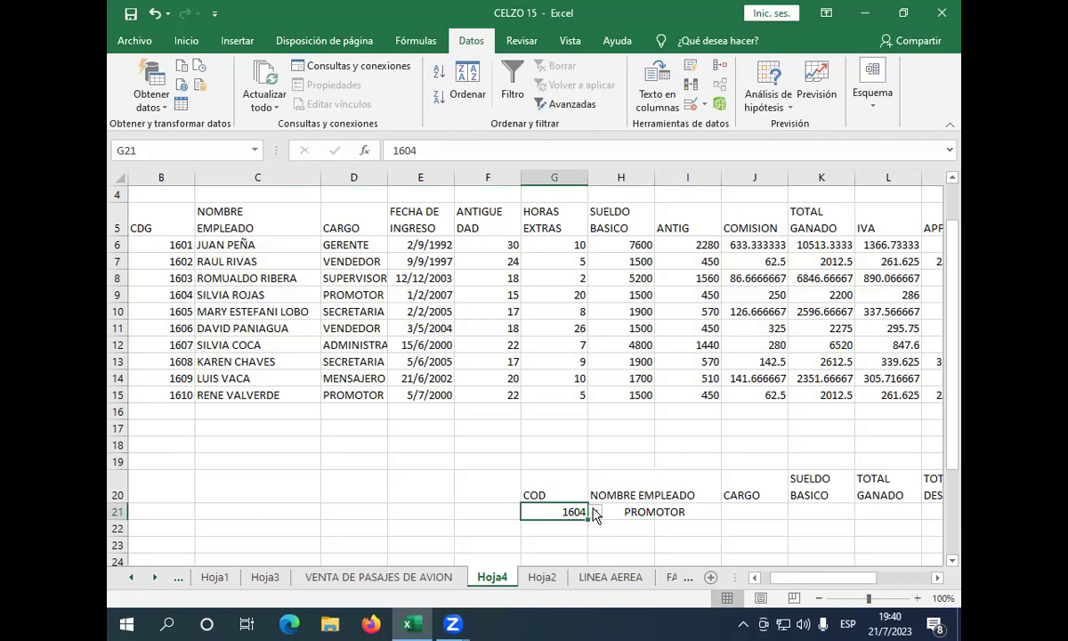
{"action": "left_click", "coordinate": [595, 514]}
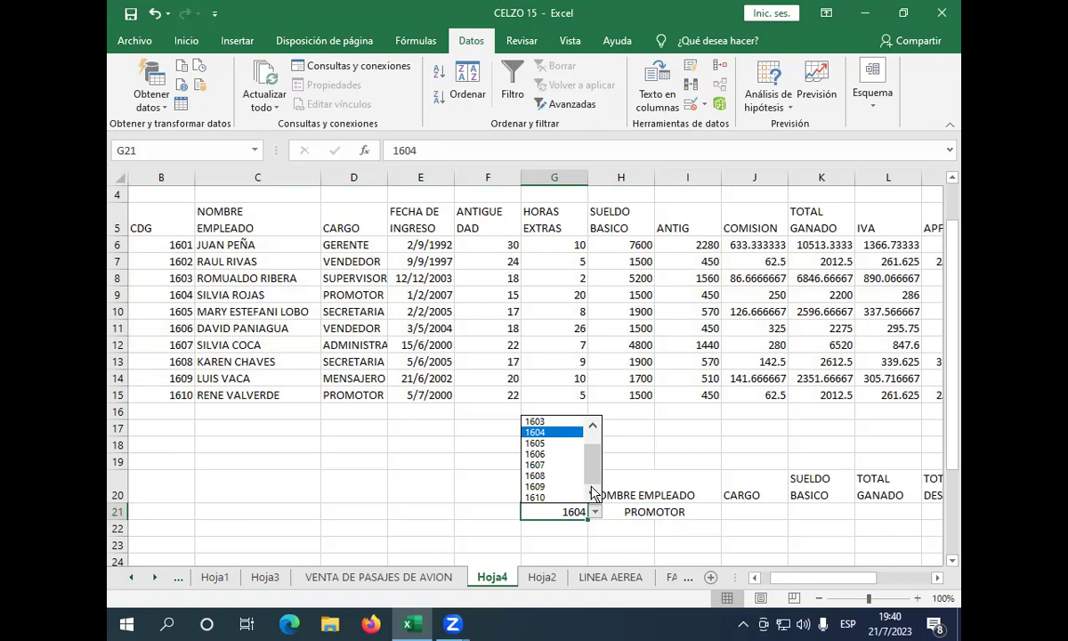
Change G21 to code 1601 and check H21's formula now returns GERENTE.
{"action": "left_click", "coordinate": [593, 431]}
{"action": "left_click", "coordinate": [594, 430]}
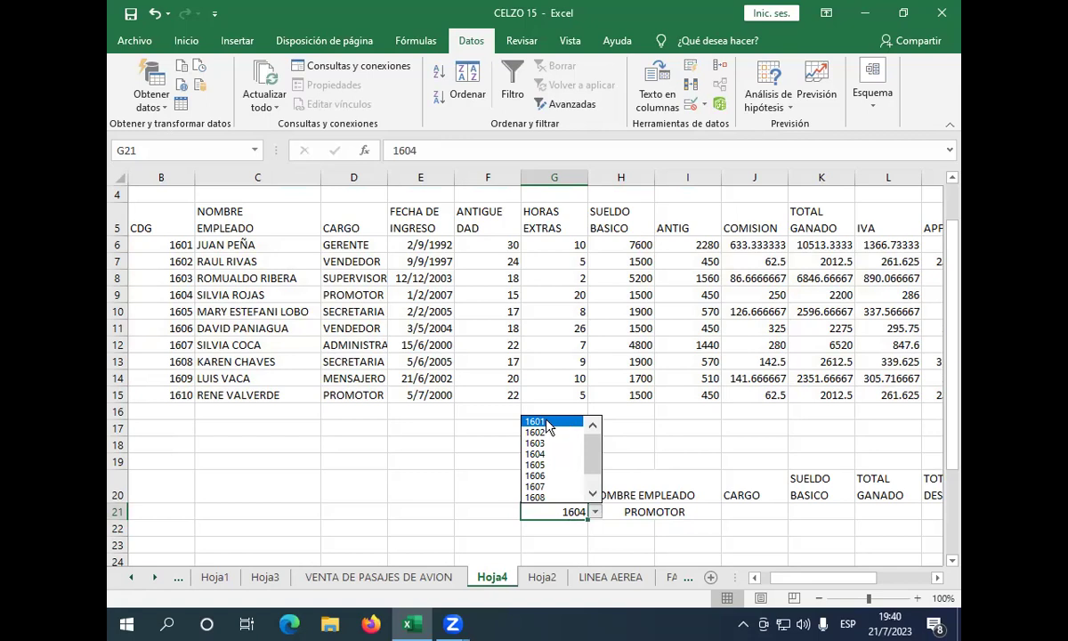
{"action": "key", "text": "Escape"}
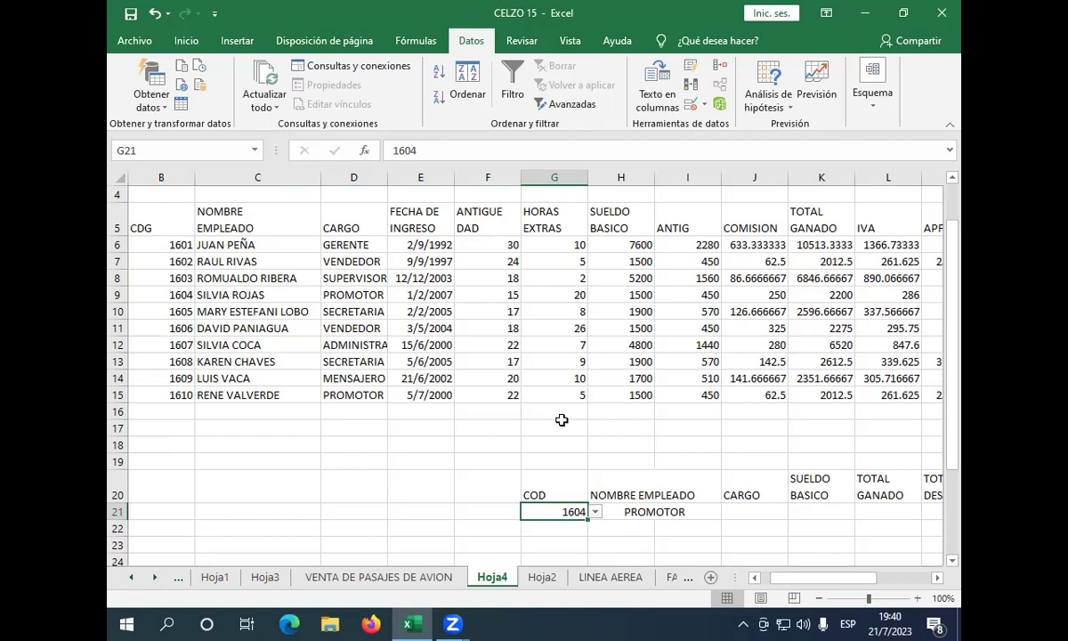
{"action": "left_click", "coordinate": [596, 514]}
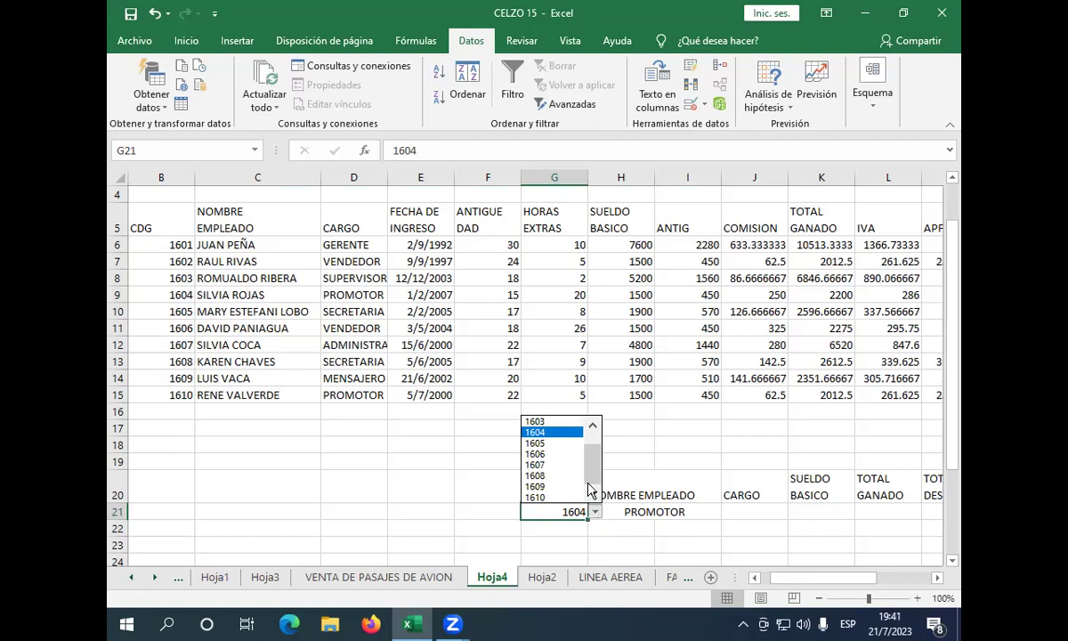
{"action": "left_click", "coordinate": [593, 427]}
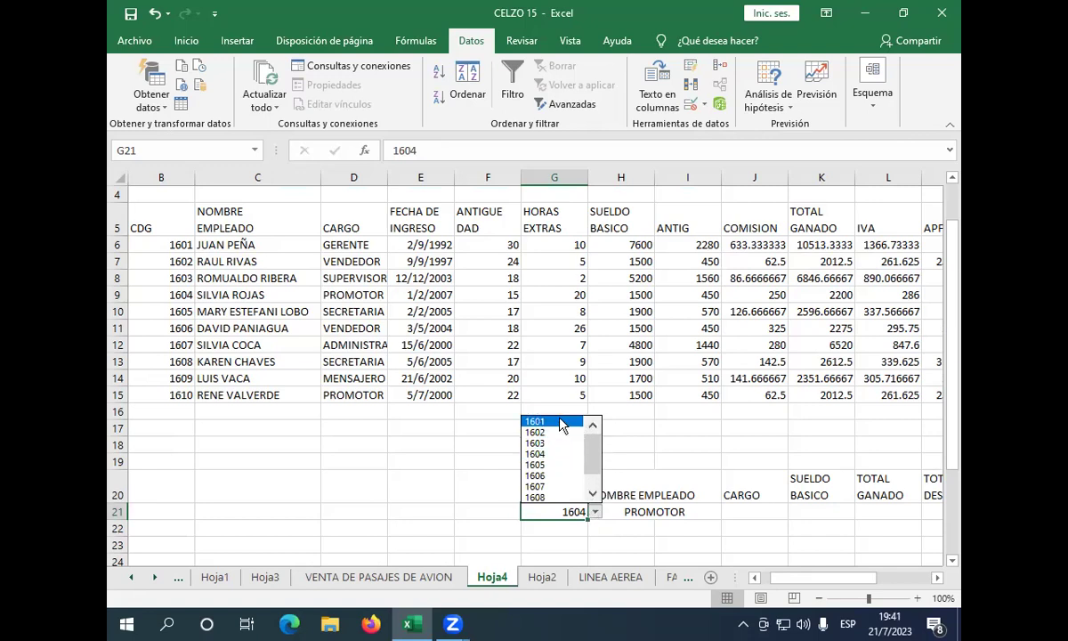
{"action": "left_click", "coordinate": [552, 421]}
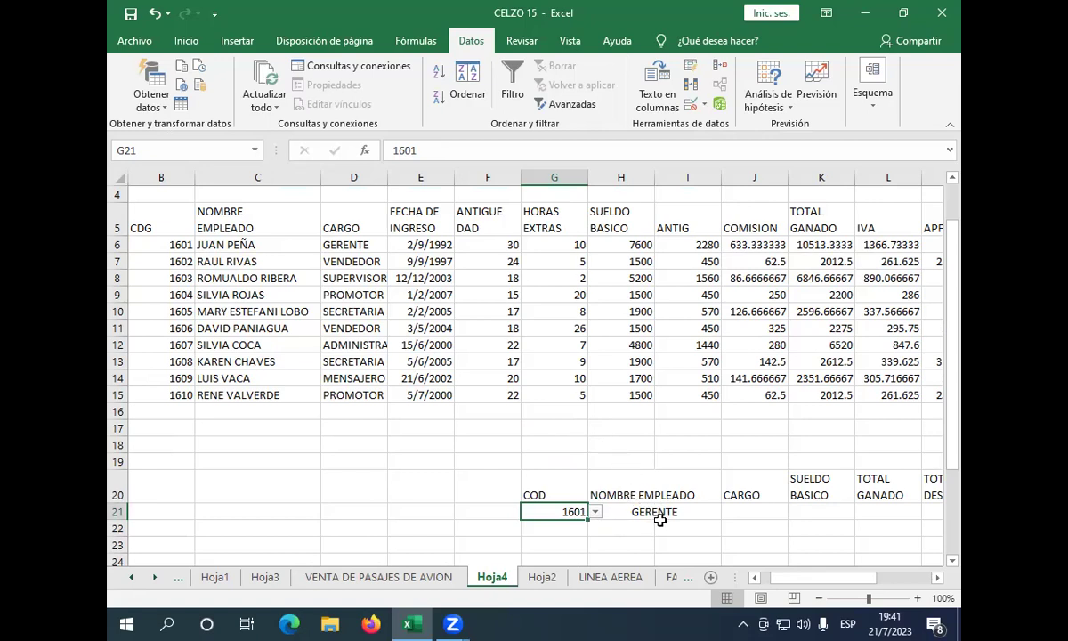
{"action": "left_click", "coordinate": [666, 514]}
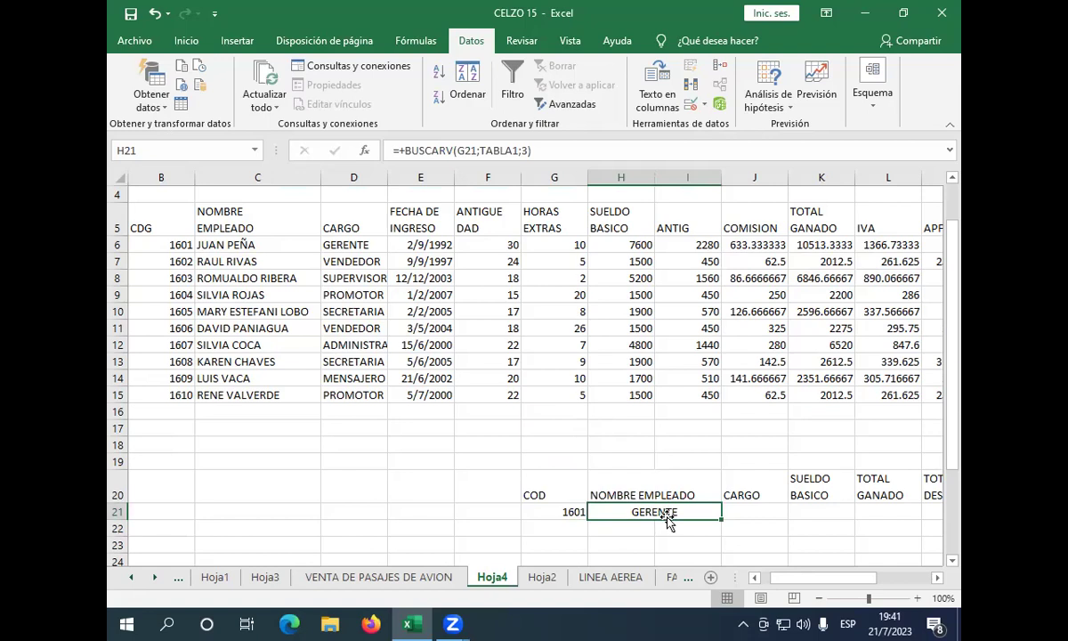
Change H21's column index to 2, =+BUSCARV(G21;TABLA1;2), so code 1601 returns the employee's name.
{"action": "double_click", "coordinate": [669, 521]}
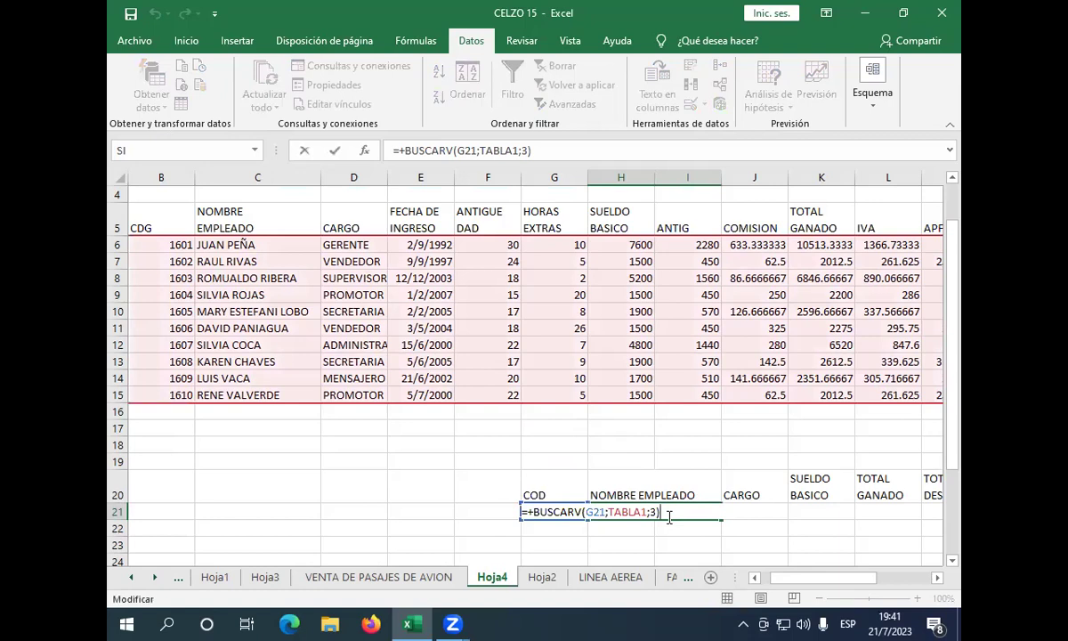
{"action": "key", "text": "BackSpace"}
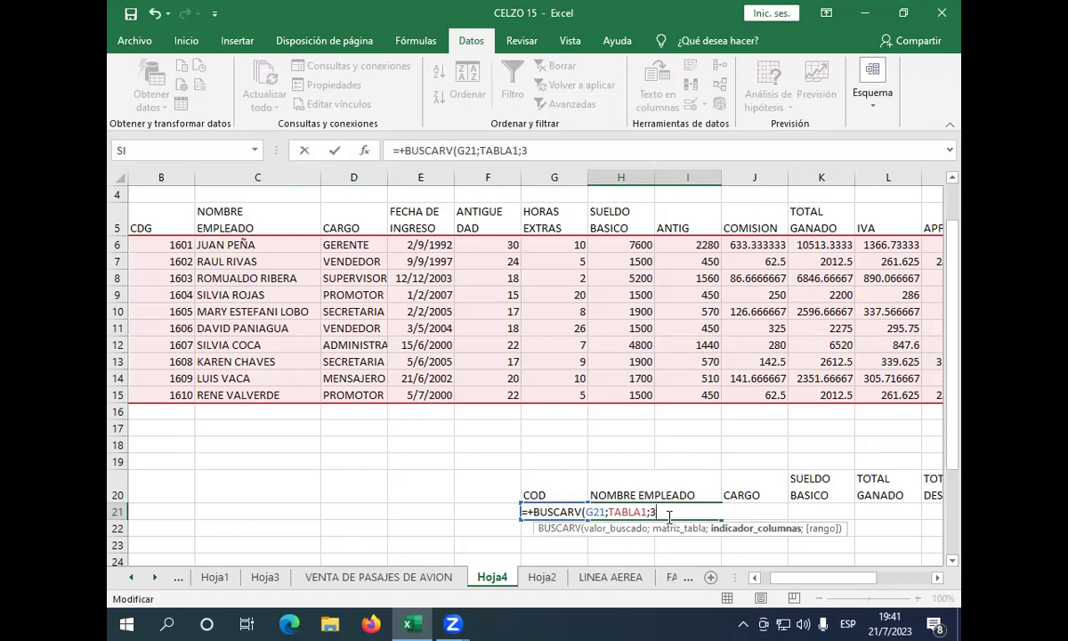
{"action": "key", "text": "BackSpace"}
{"action": "type", "text": "2"}
{"action": "key", "text": "Return"}
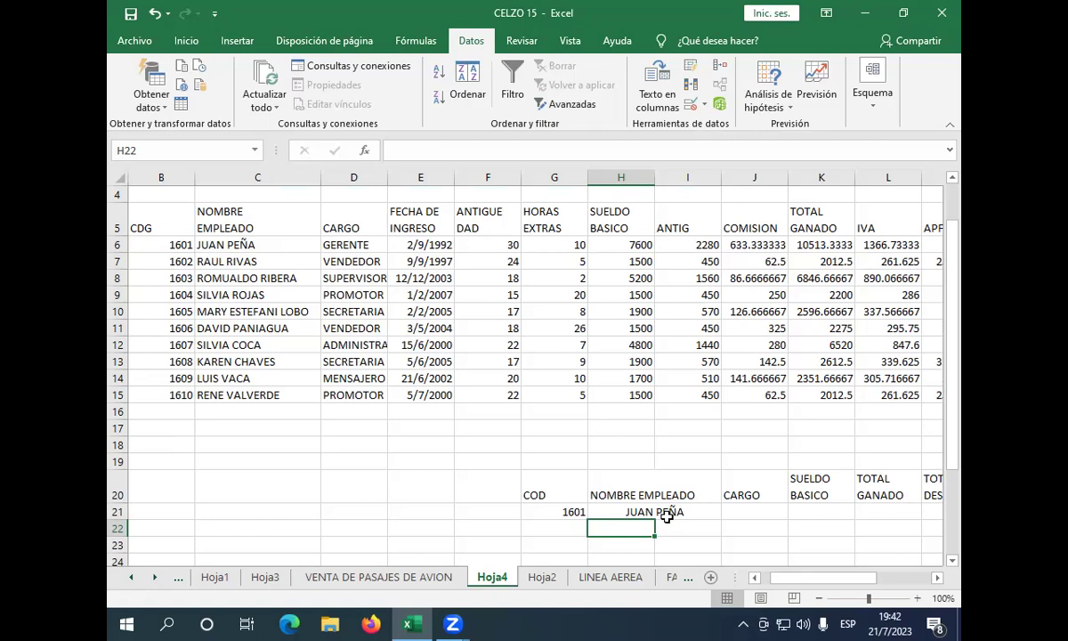
Choose code 1610 from the G21 dropdown and select H21 to check the returned name.
{"action": "left_click", "coordinate": [573, 510]}
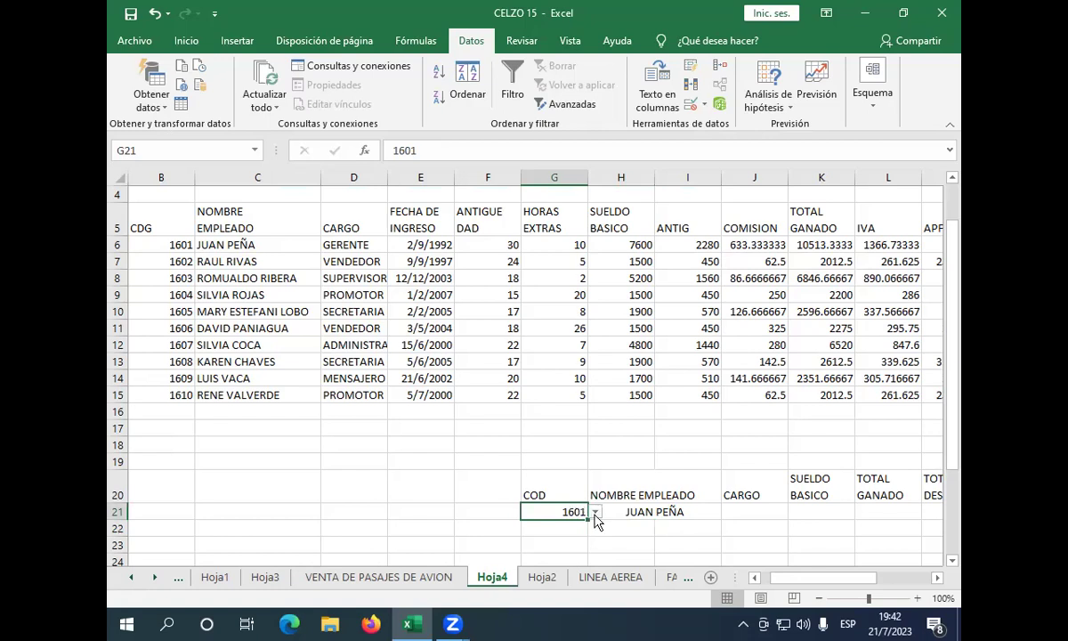
{"action": "left_click", "coordinate": [595, 514]}
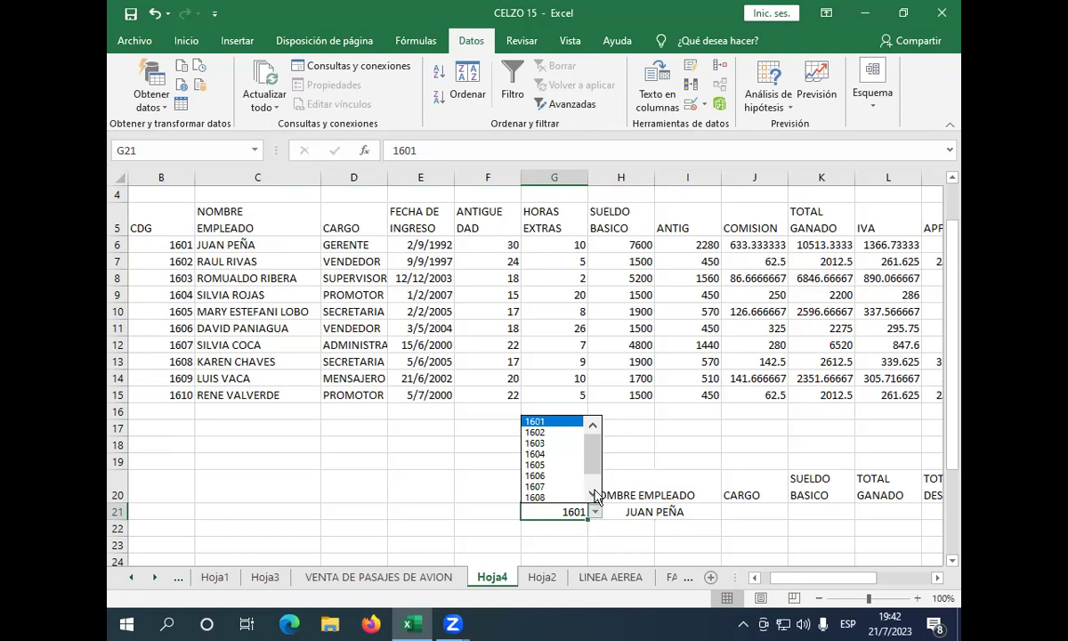
{"action": "left_click", "coordinate": [592, 493]}
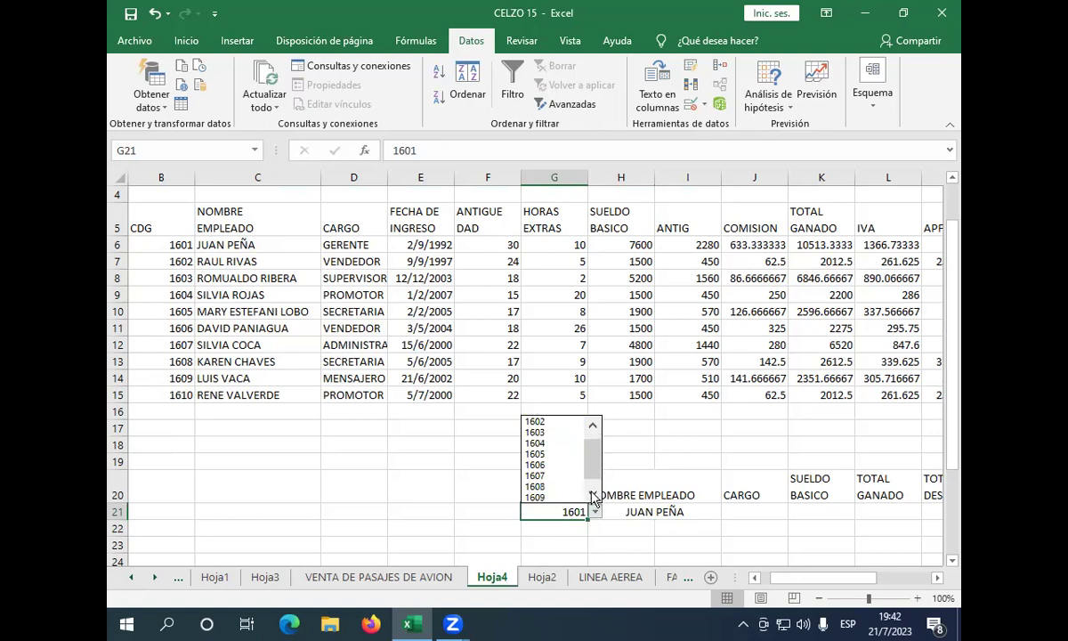
{"action": "left_click", "coordinate": [594, 496]}
{"action": "left_click", "coordinate": [538, 497]}
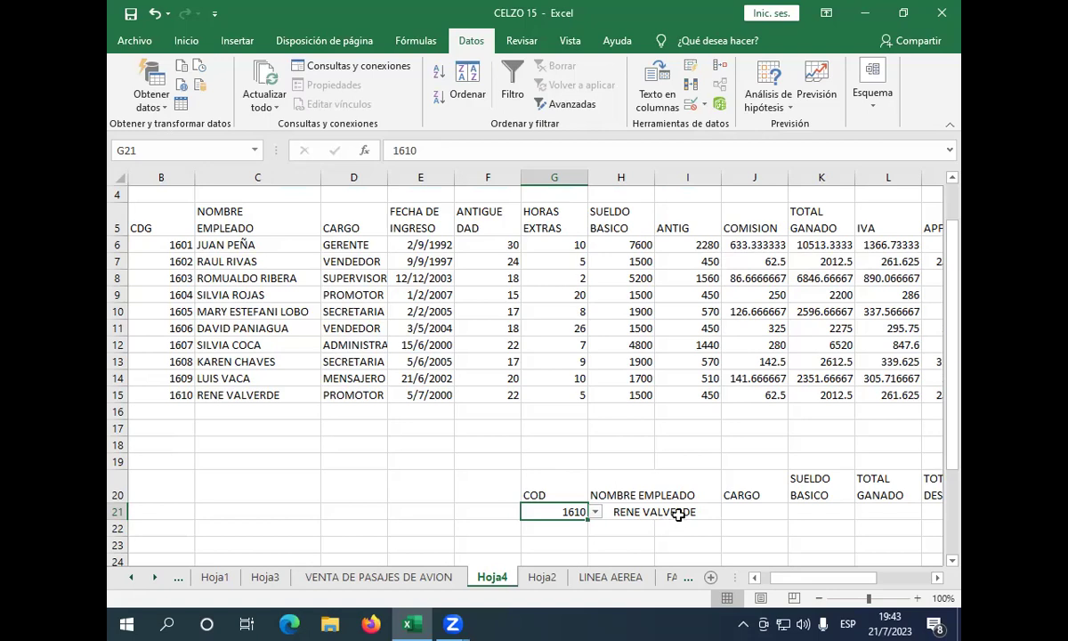
{"action": "left_click", "coordinate": [676, 514]}
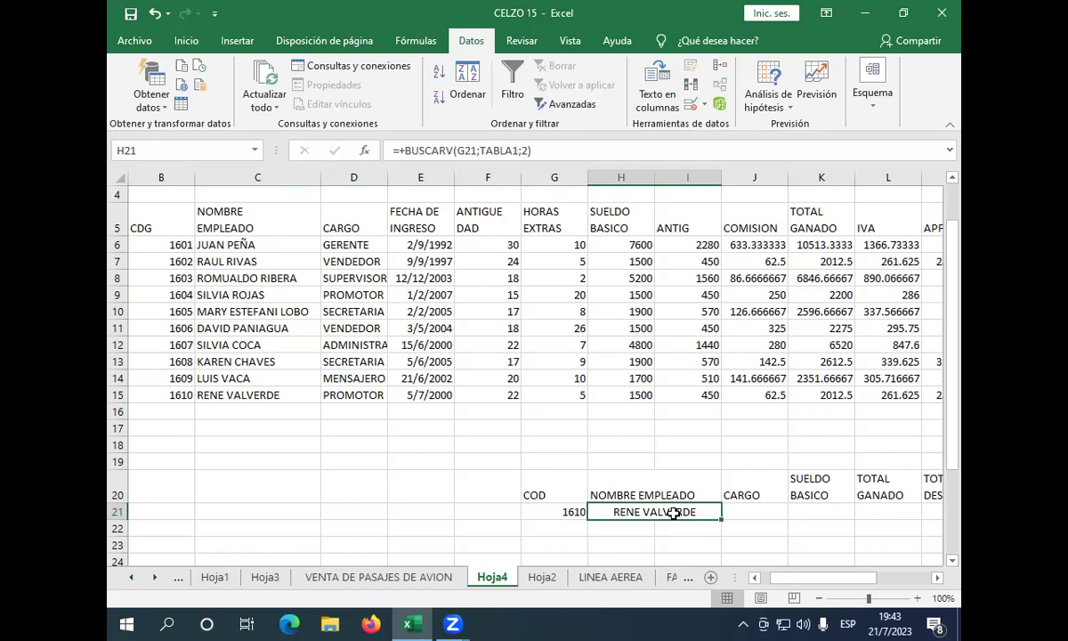
Edit H21 so the formula reads =+BUSCARV(G21;TABLA1;2; ready for a match-type argument.
{"action": "double_click", "coordinate": [675, 514]}
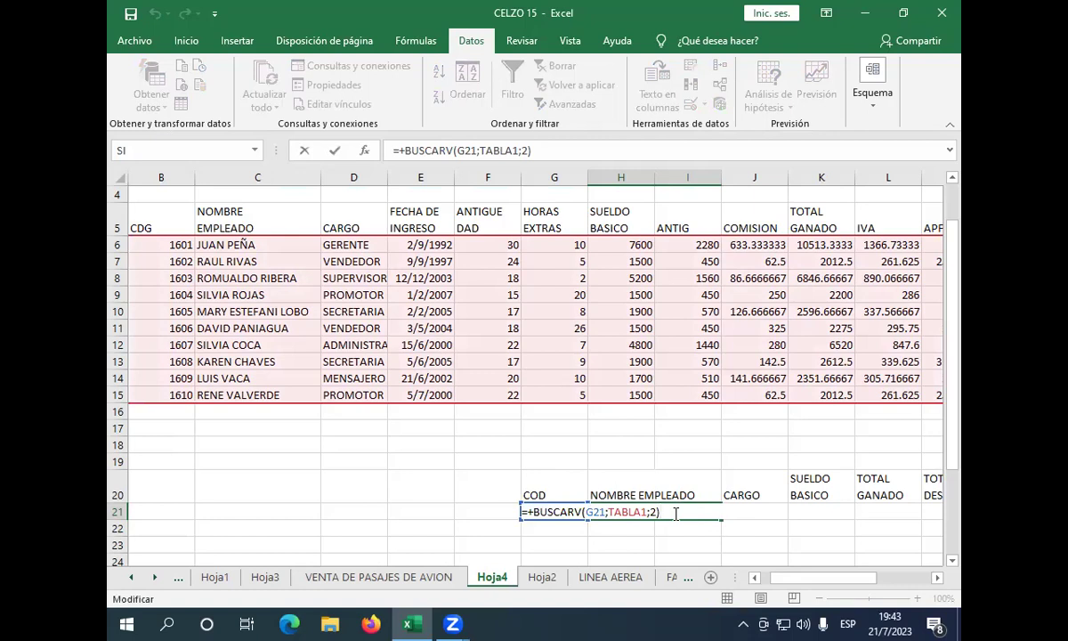
{"action": "type", "text": "("}
{"action": "key", "text": "BackSpace"}
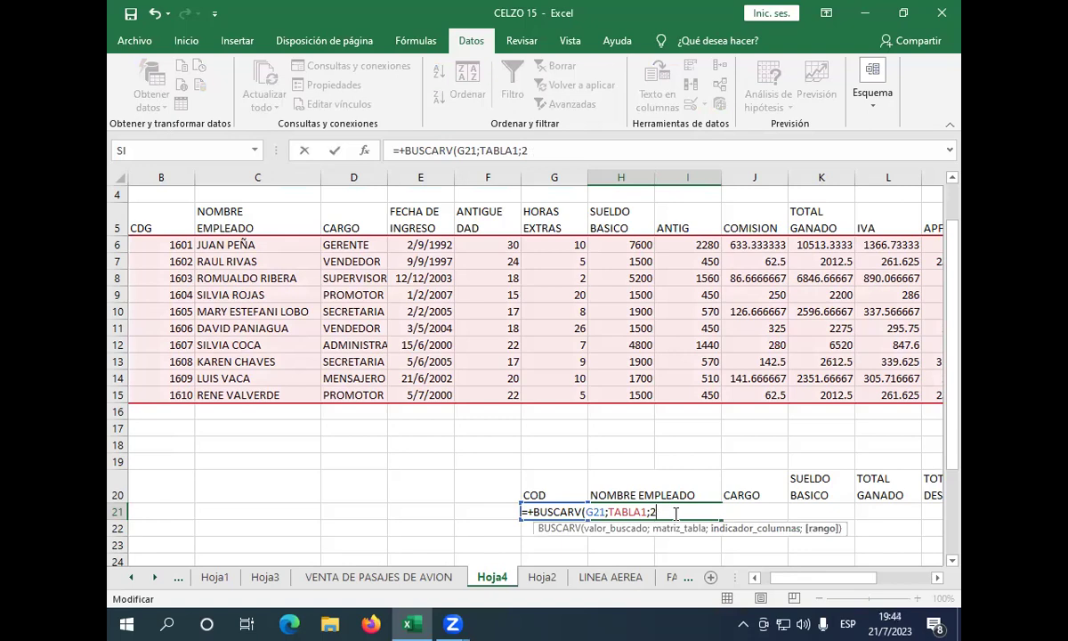
{"action": "type", "text": ";"}
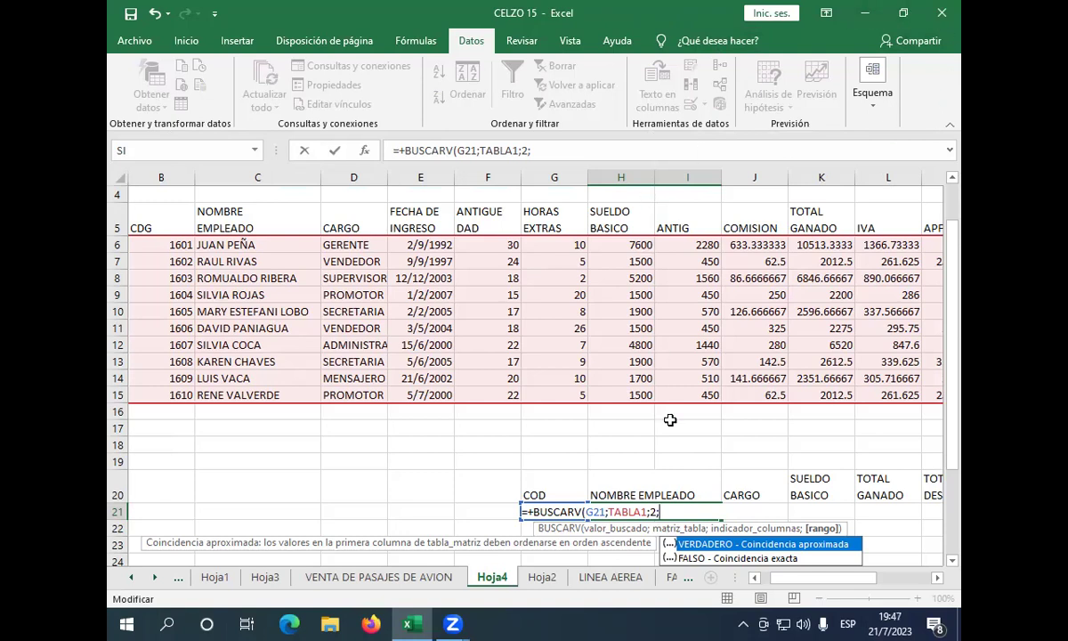
Finish H21 as =+BUSCARV(G21;TABLA1;2;FALSO) to return the employee name for code 1610.
{"action": "left_click", "coordinate": [698, 560]}
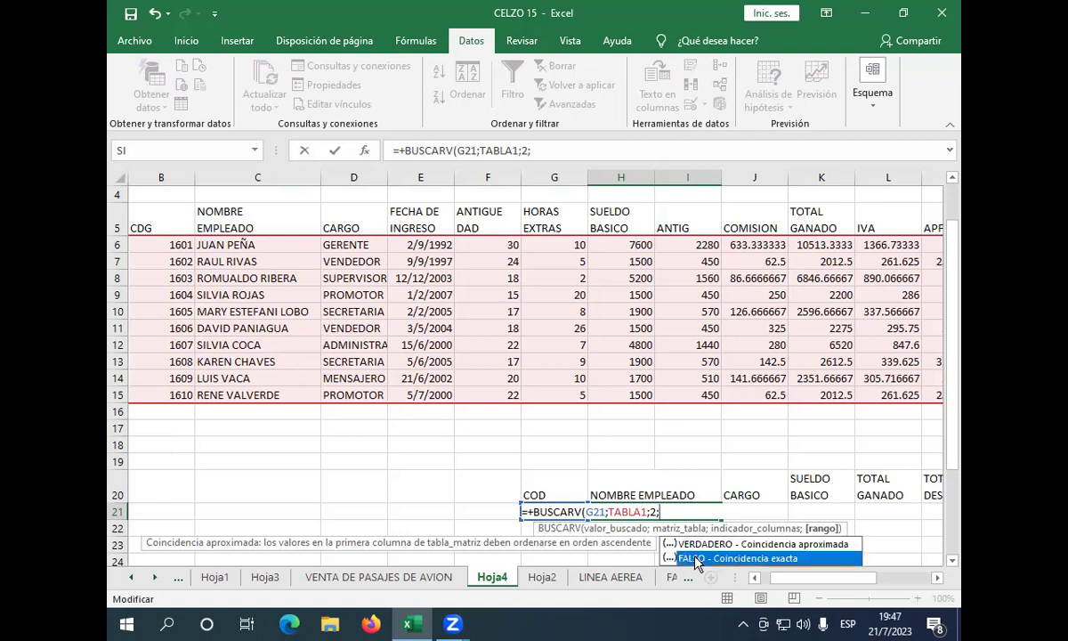
{"action": "double_click", "coordinate": [697, 560]}
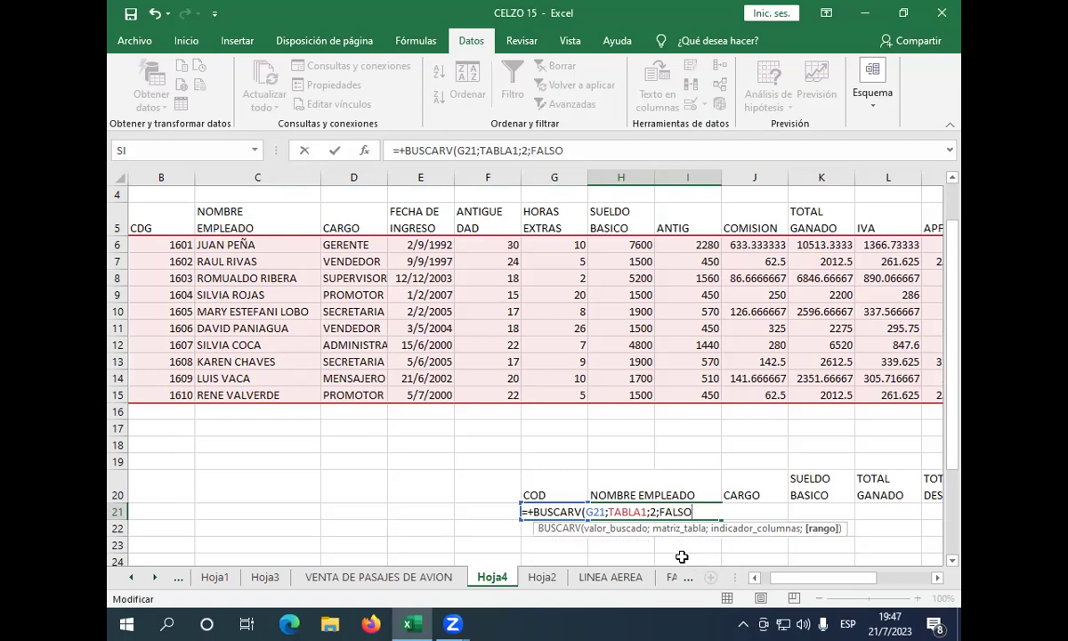
{"action": "key", "text": "Return"}
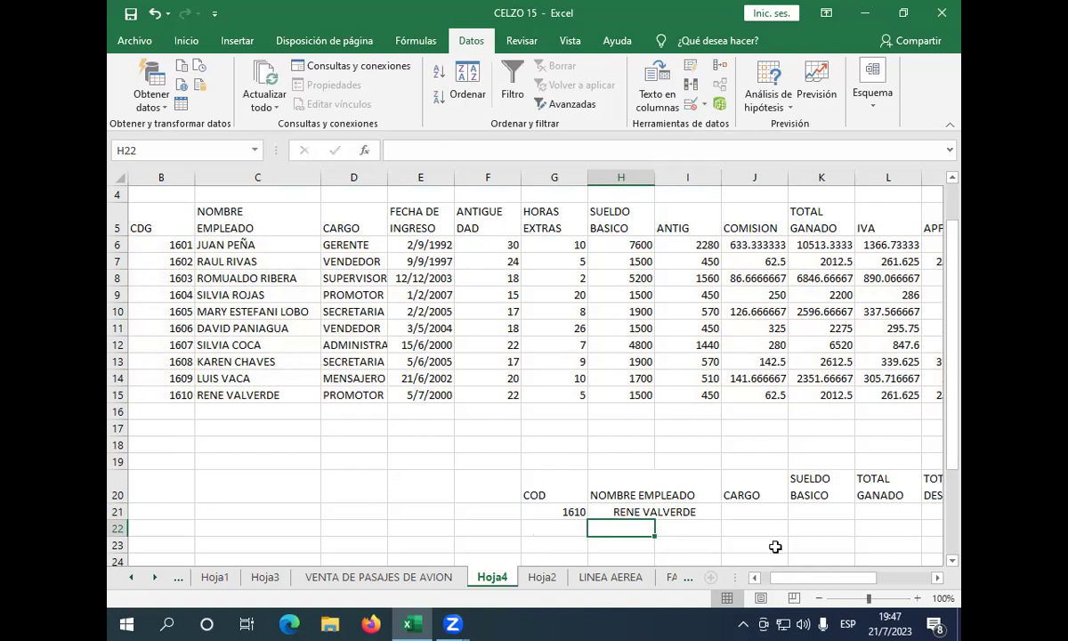
Begin =+BUSCARV(G21; in the CARGO cell J21, using the code in G21 as lookup value.
{"action": "left_click", "coordinate": [750, 511]}
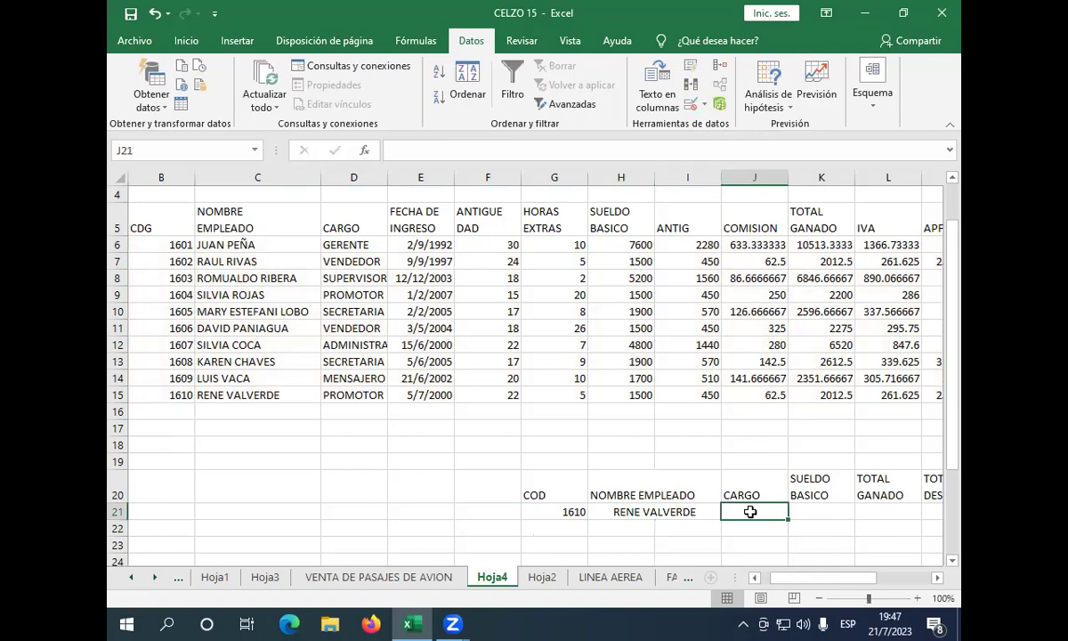
{"action": "type", "text": "+"}
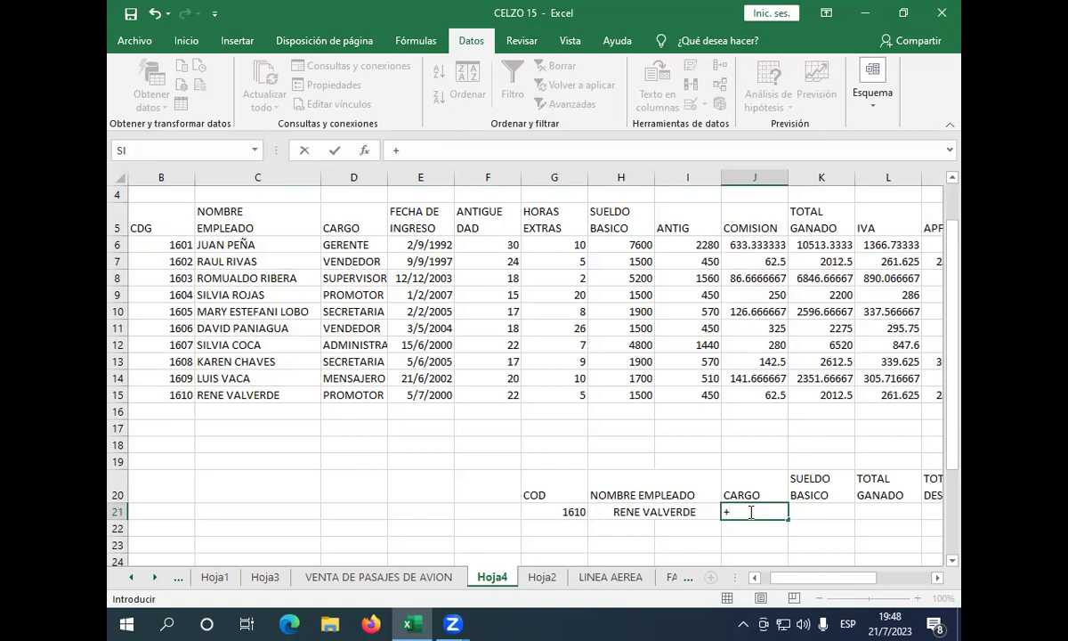
{"action": "type", "text": "B"}
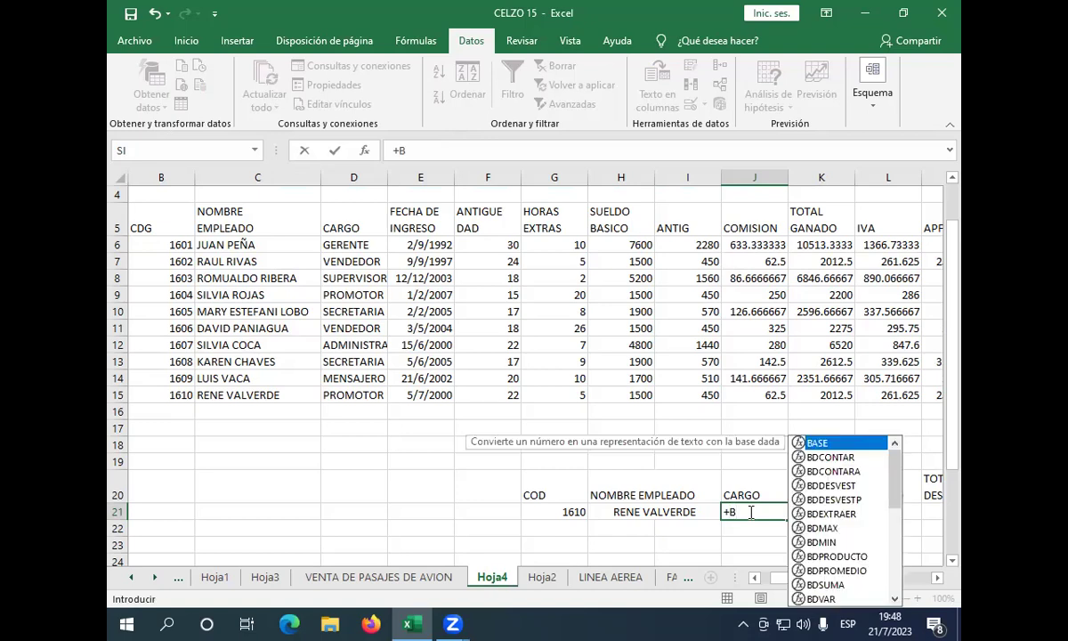
{"action": "type", "text": "O"}
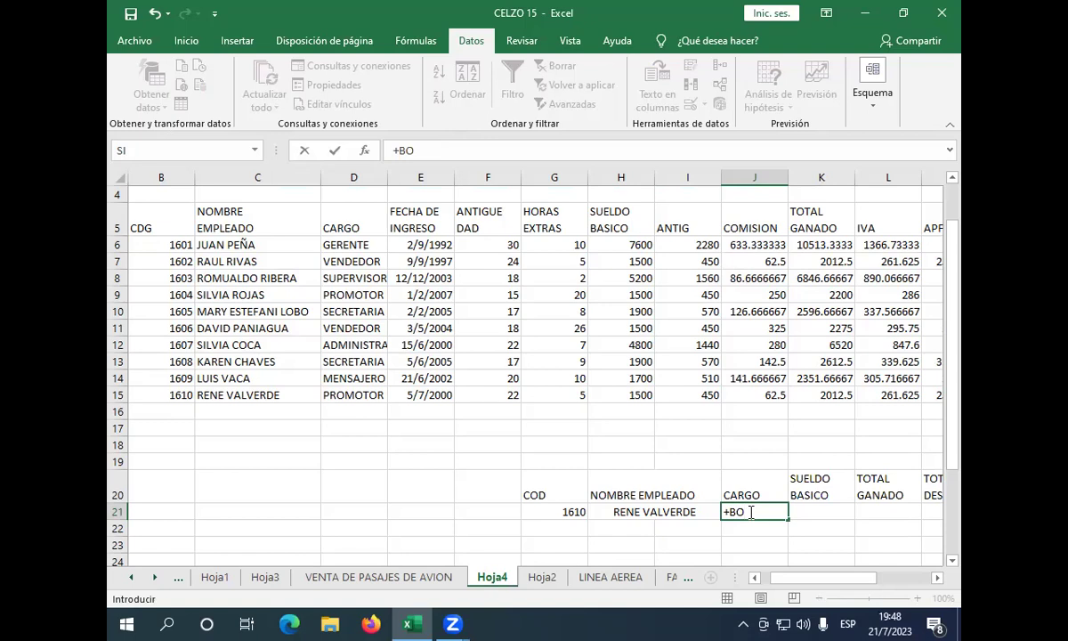
{"action": "key", "text": "BackSpace"}
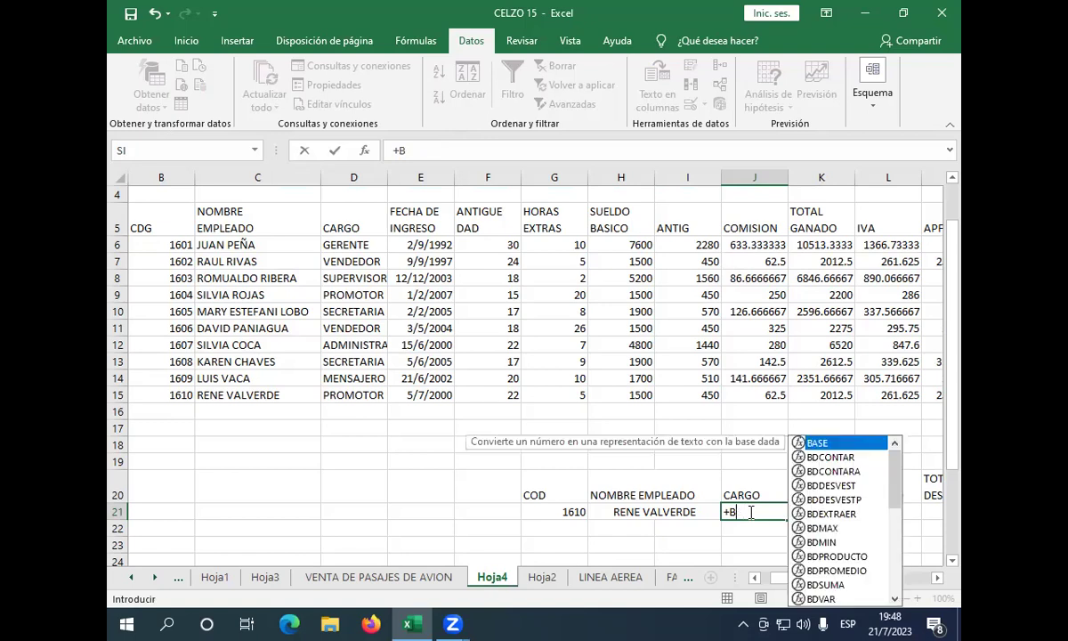
{"action": "type", "text": "USCAR"}
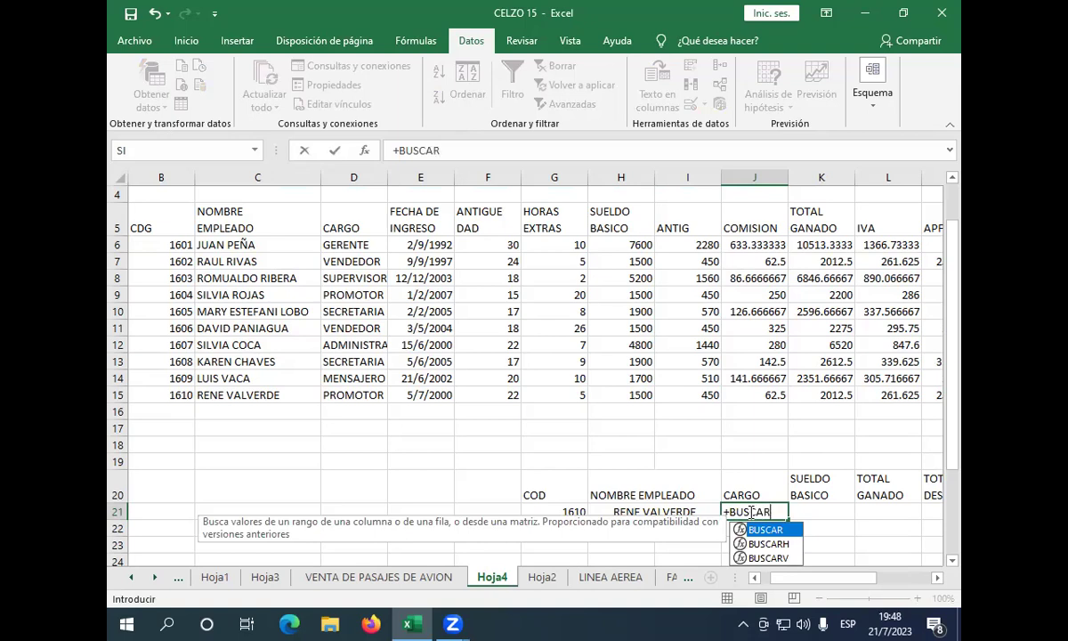
{"action": "left_click", "coordinate": [766, 558]}
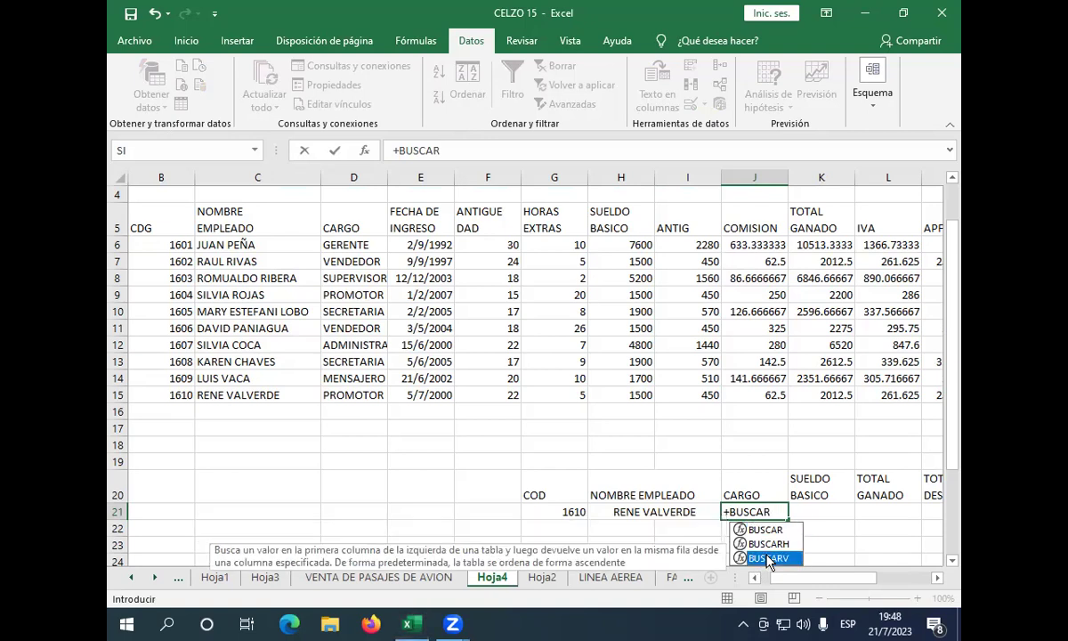
{"action": "double_click", "coordinate": [767, 559]}
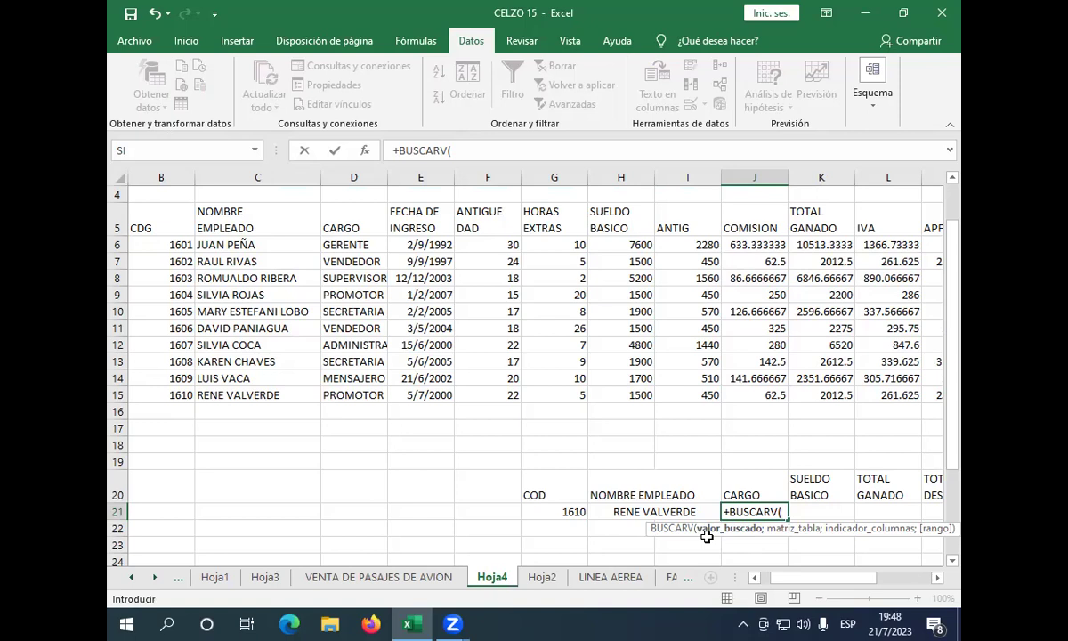
{"action": "left_click", "coordinate": [577, 514]}
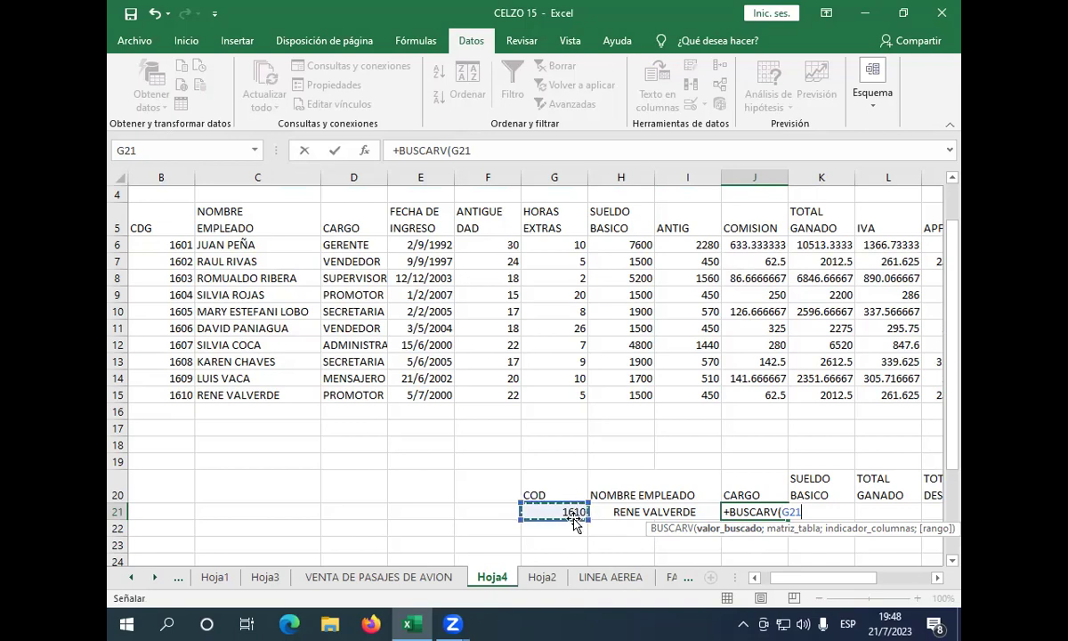
{"action": "type", "text": ";"}
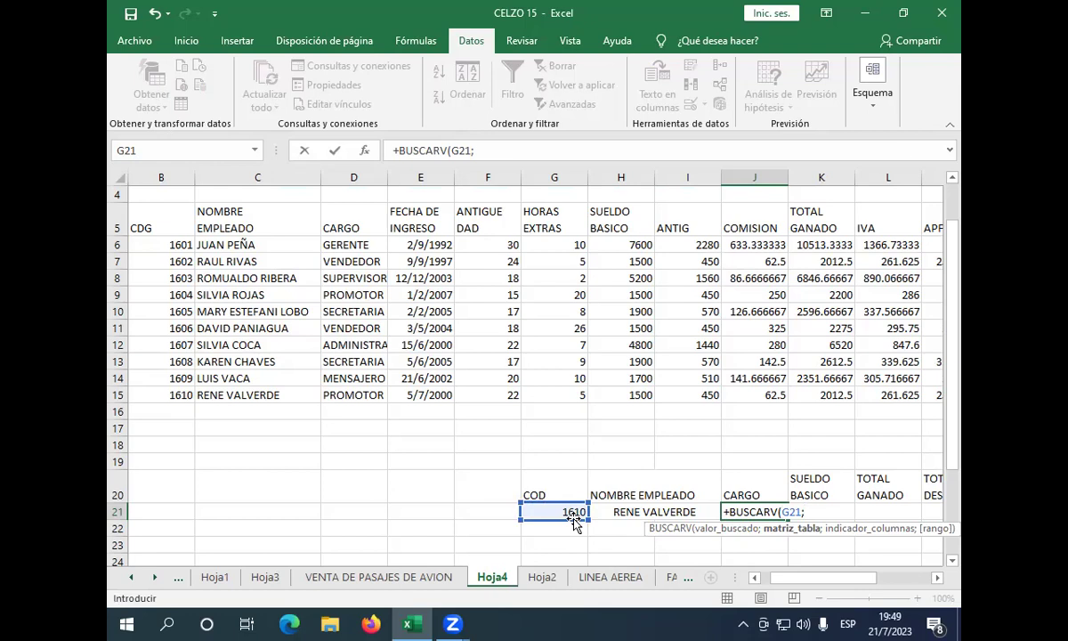
Complete J21 with TABLA1, column 3 and FALSO so it shows PROMOTOR.
{"action": "type", "text": "T"}
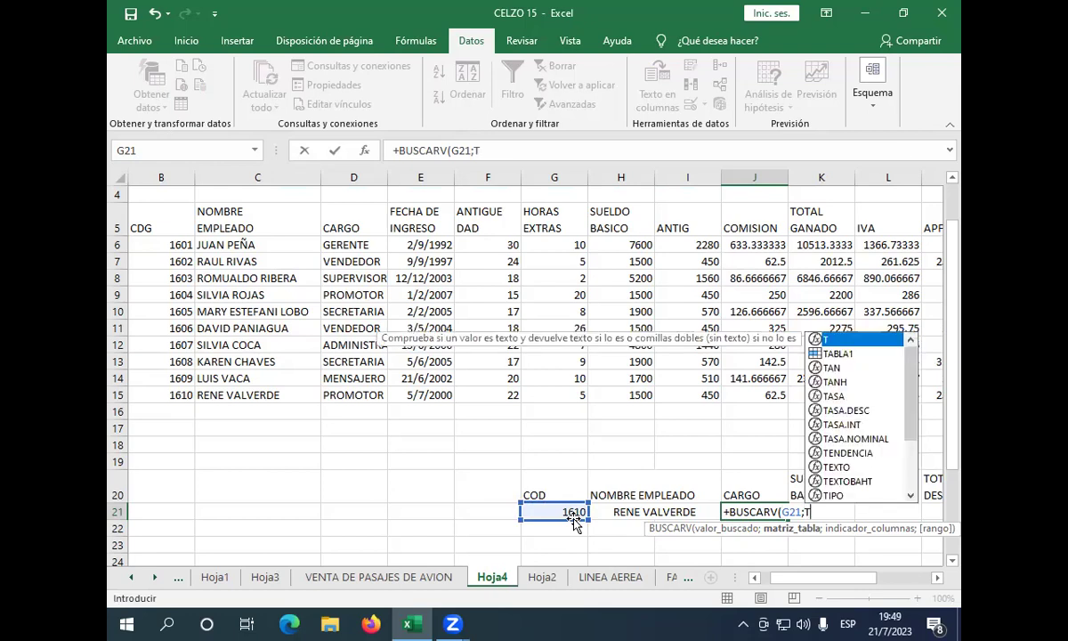
{"action": "type", "text": "ABL"}
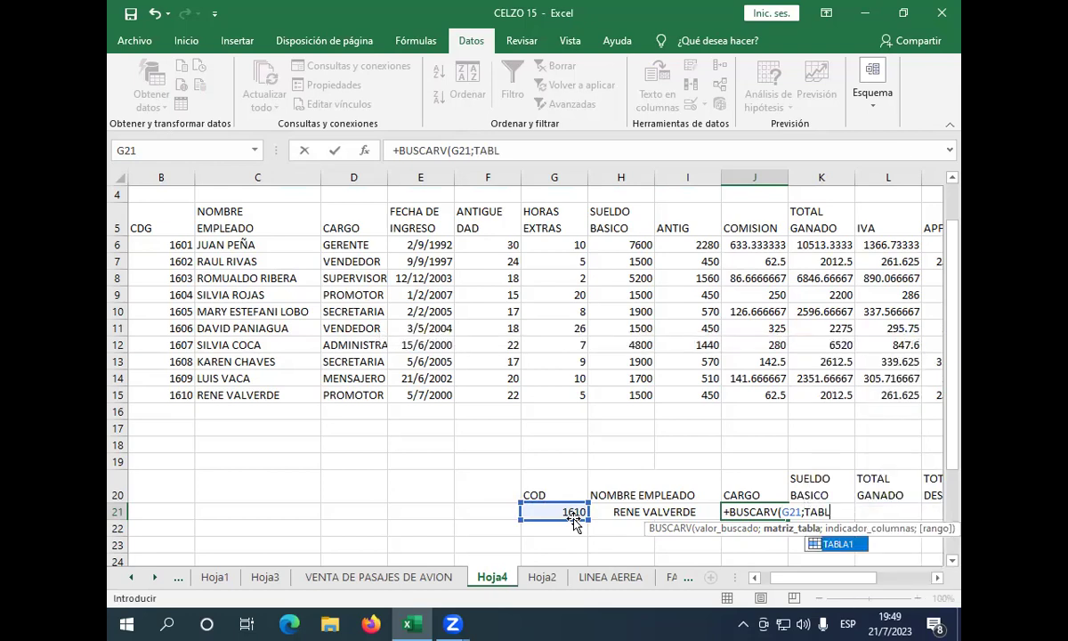
{"action": "type", "text": "A"}
{"action": "type", "text": "1"}
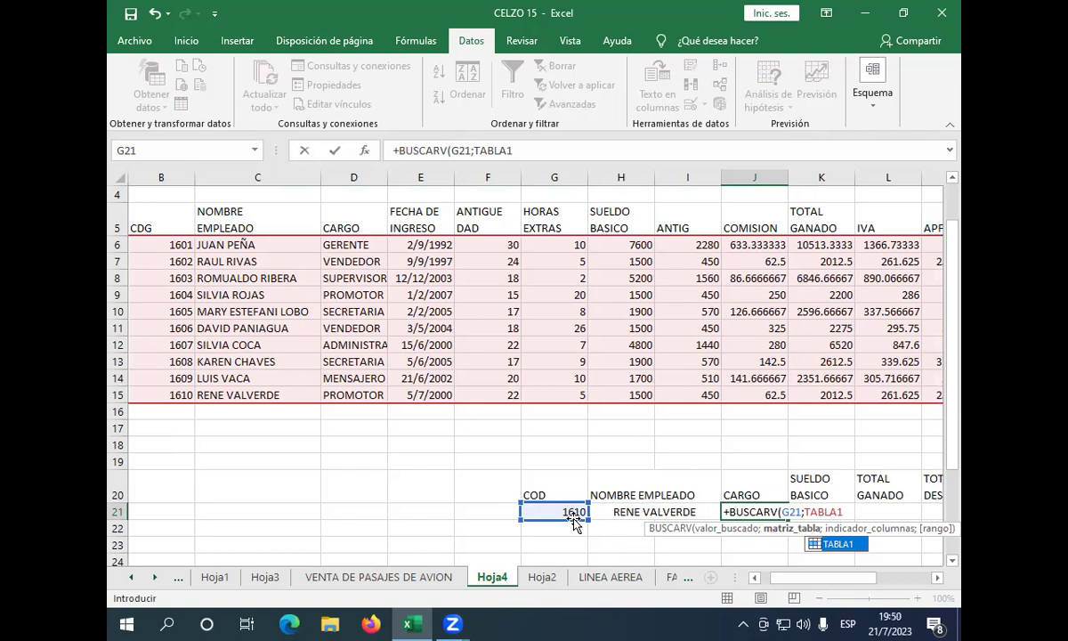
{"action": "type", "text": ";"}
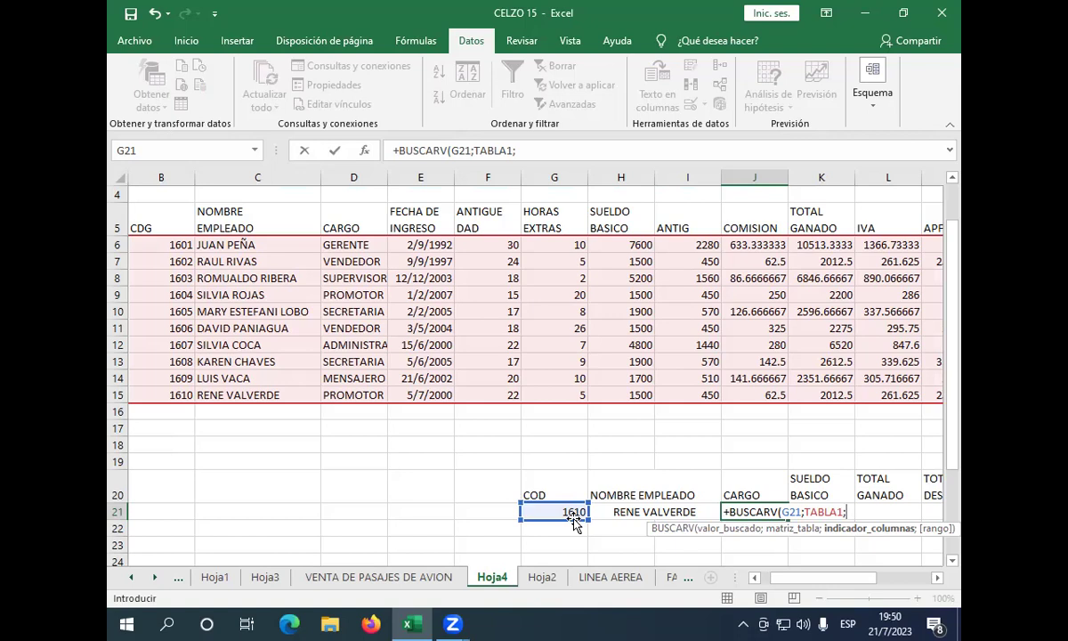
{"action": "type", "text": "3"}
{"action": "type", "text": ":"}
{"action": "key", "text": "BackSpace"}
{"action": "type", "text": ";"}
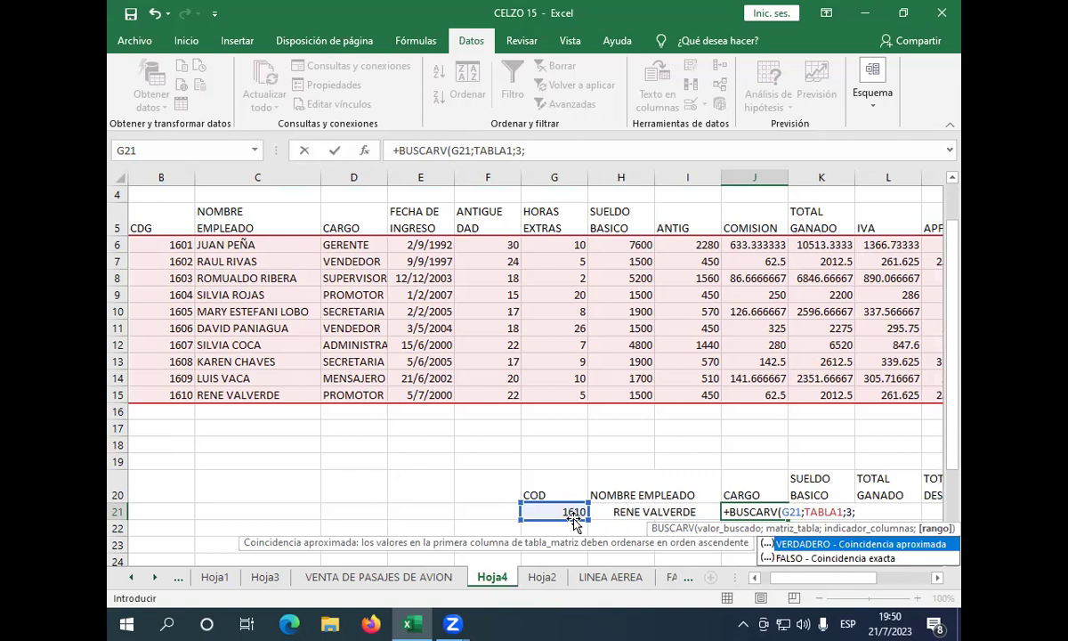
{"action": "type", "text": "F"}
{"action": "type", "text": "AL"}
{"action": "type", "text": "SO"}
{"action": "type", "text": ")"}
{"action": "key", "text": "Return"}
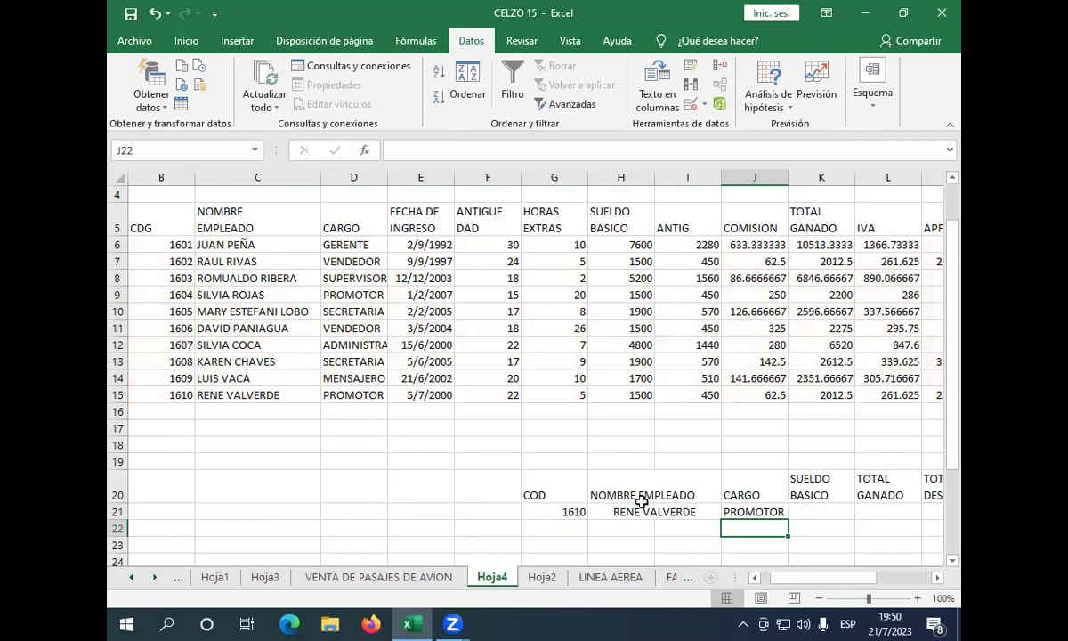
Begin =+BUSCARV(G21; in the SUELDO BASICO cell K21.
{"action": "left_click", "coordinate": [808, 511]}
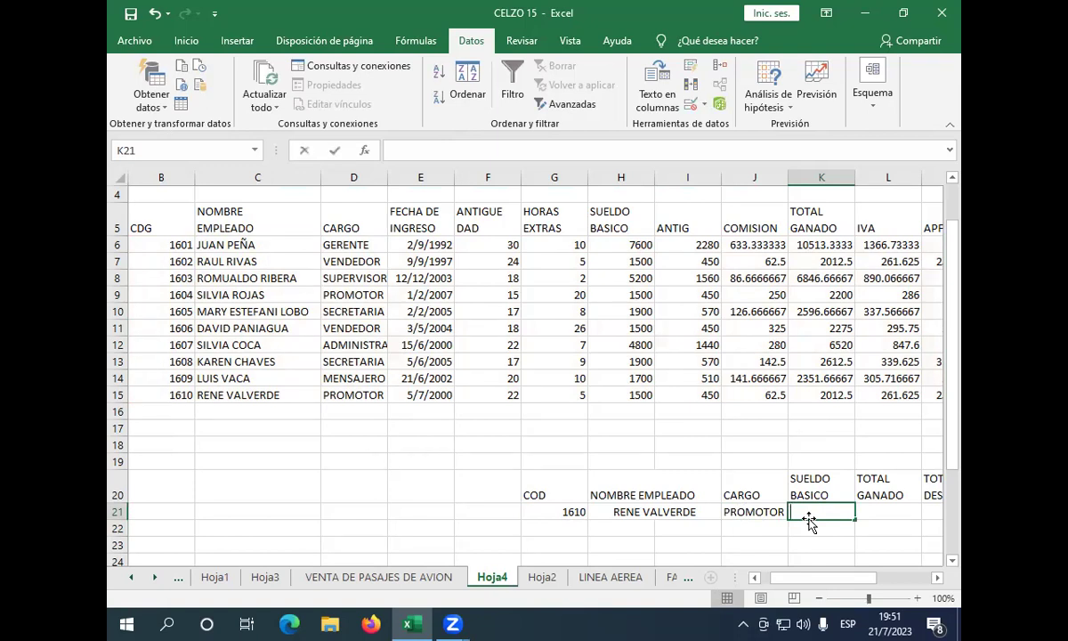
{"action": "type", "text": "+"}
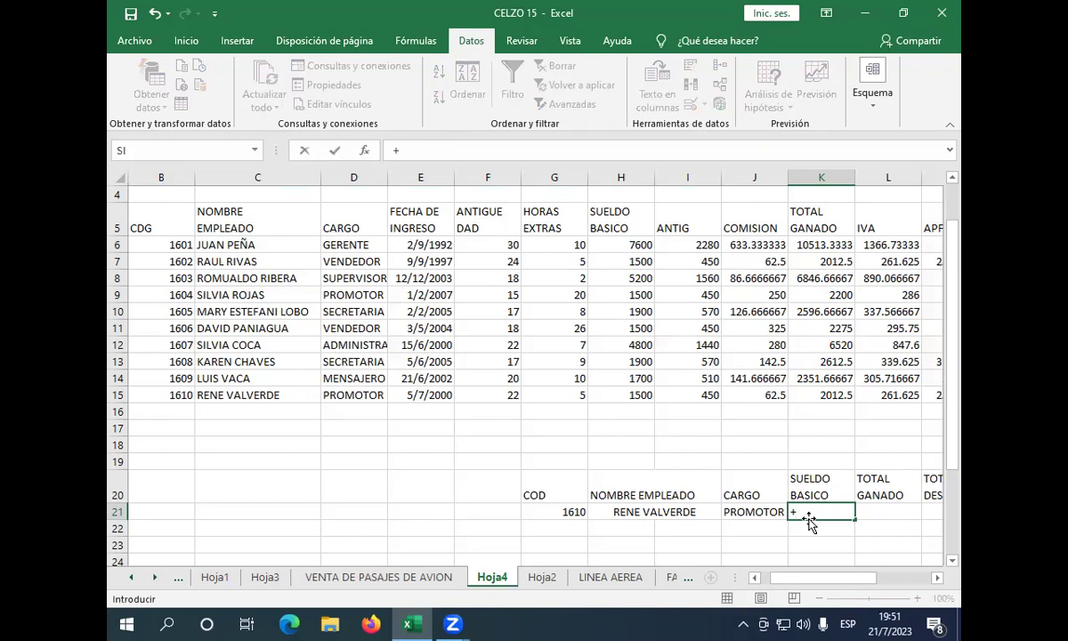
{"action": "type", "text": "B"}
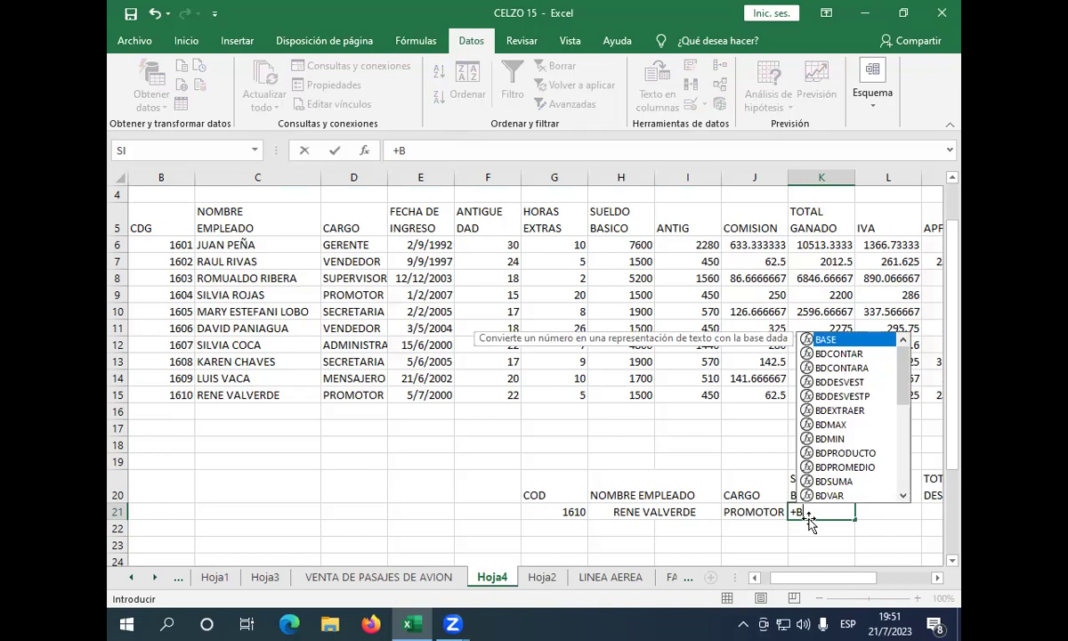
{"action": "type", "text": "U"}
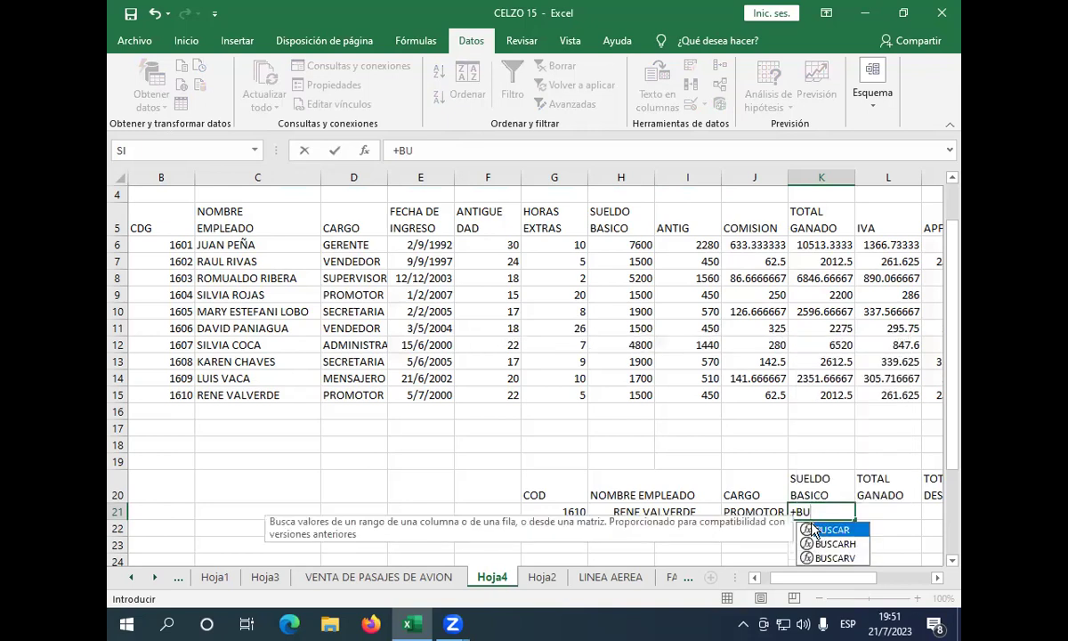
{"action": "type", "text": "SC"}
{"action": "type", "text": "AR"}
{"action": "left_click", "coordinate": [834, 559]}
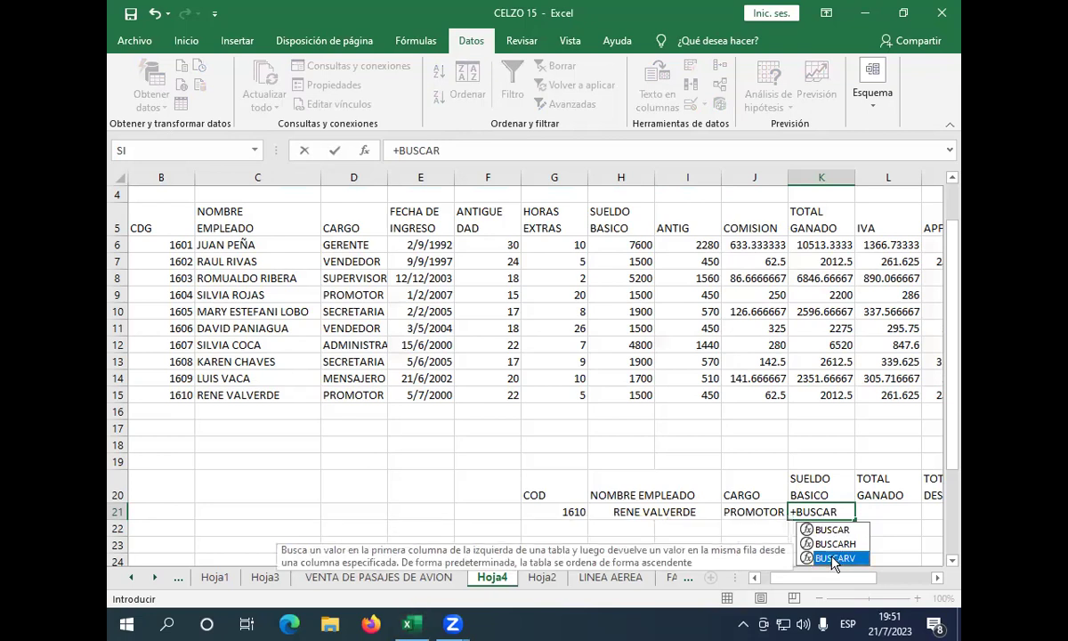
{"action": "double_click", "coordinate": [835, 559]}
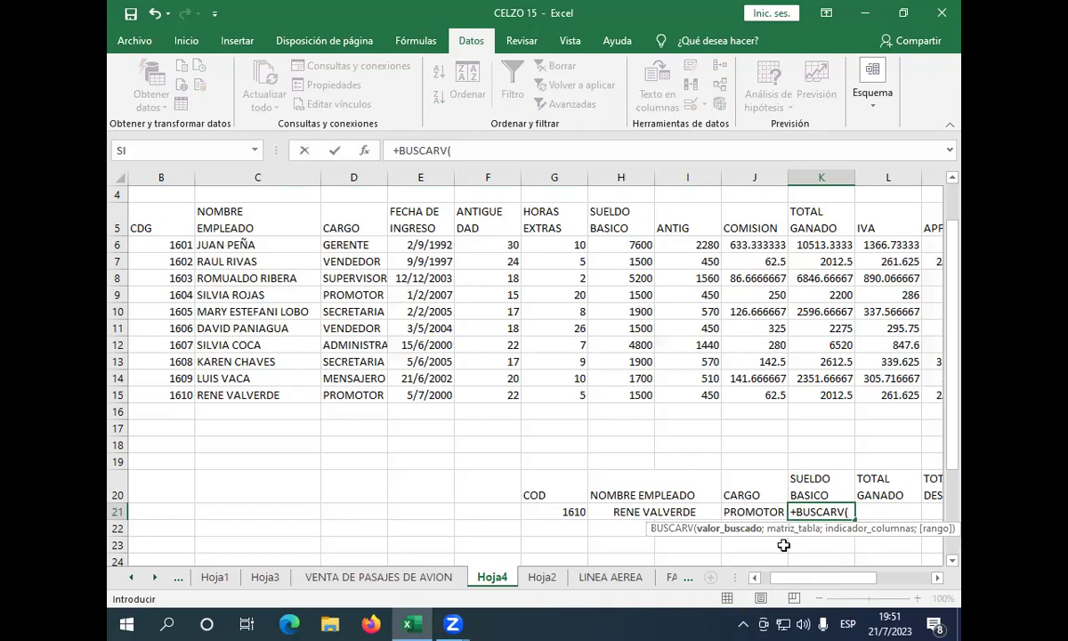
{"action": "left_click", "coordinate": [538, 511]}
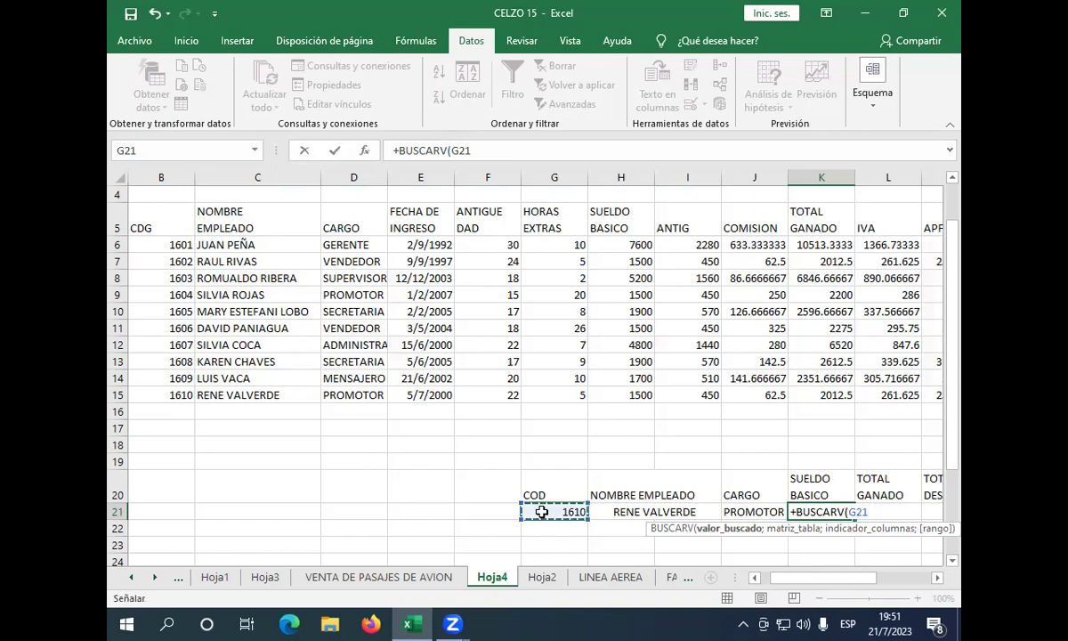
{"action": "type", "text": ";"}
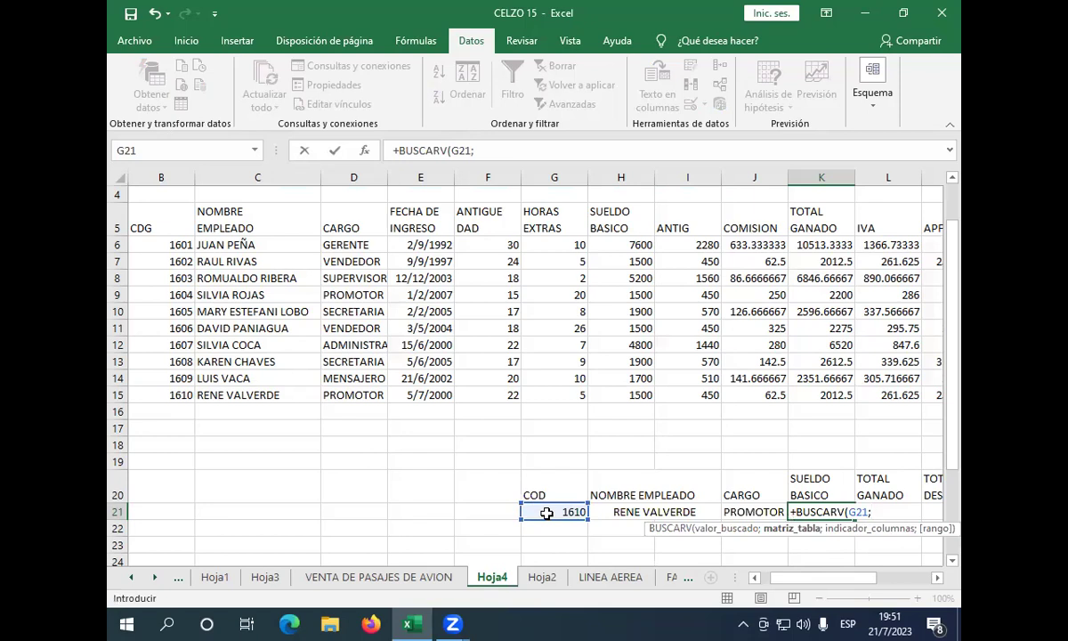
Complete K21 as =+BUSCARV(G21;TABLA1;7;FALSO), returning a salary of 1500.
{"action": "type", "text": "T"}
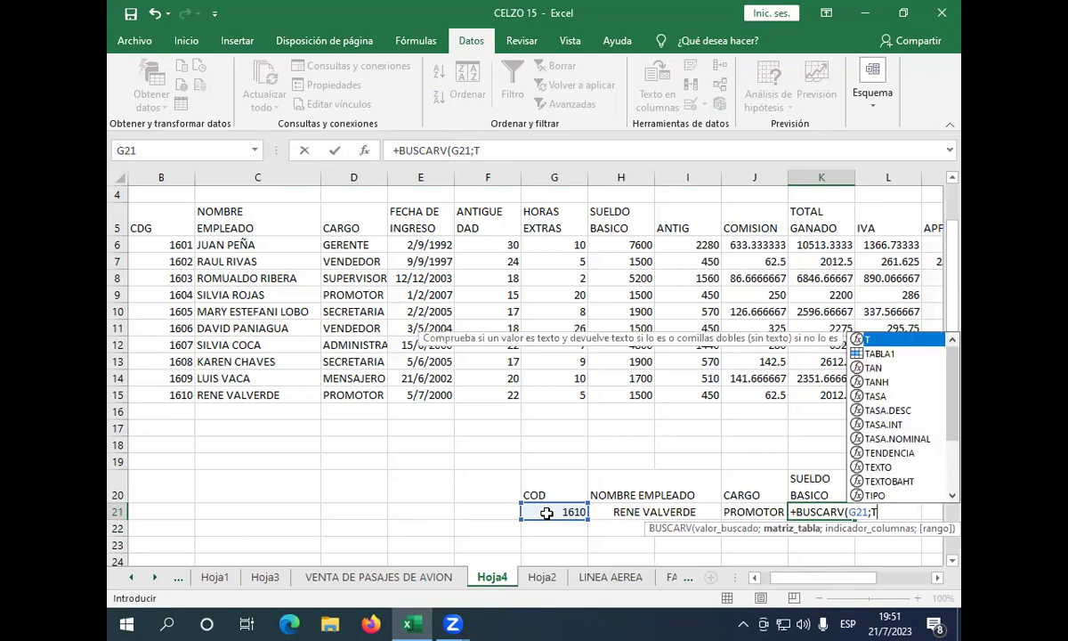
{"action": "type", "text": "ABL"}
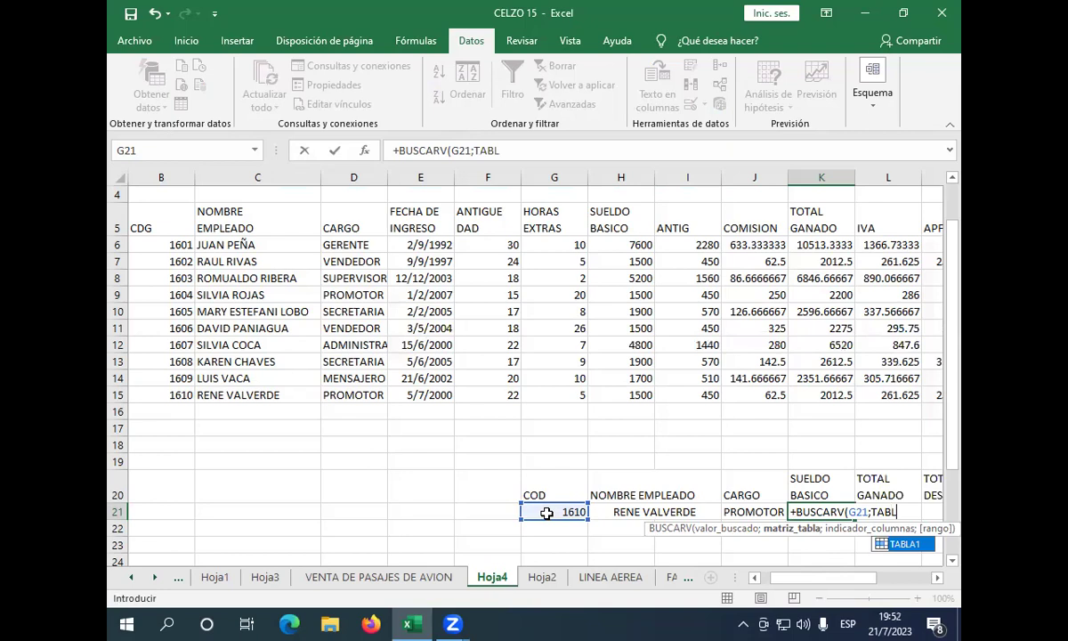
{"action": "type", "text": "A"}
{"action": "type", "text": "1"}
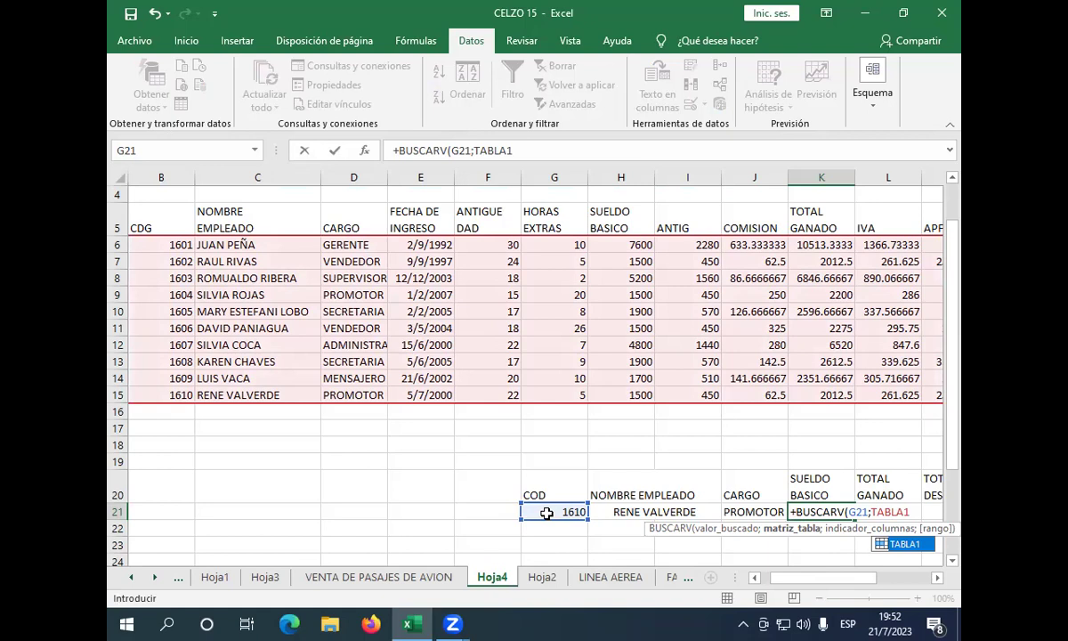
{"action": "type", "text": ";"}
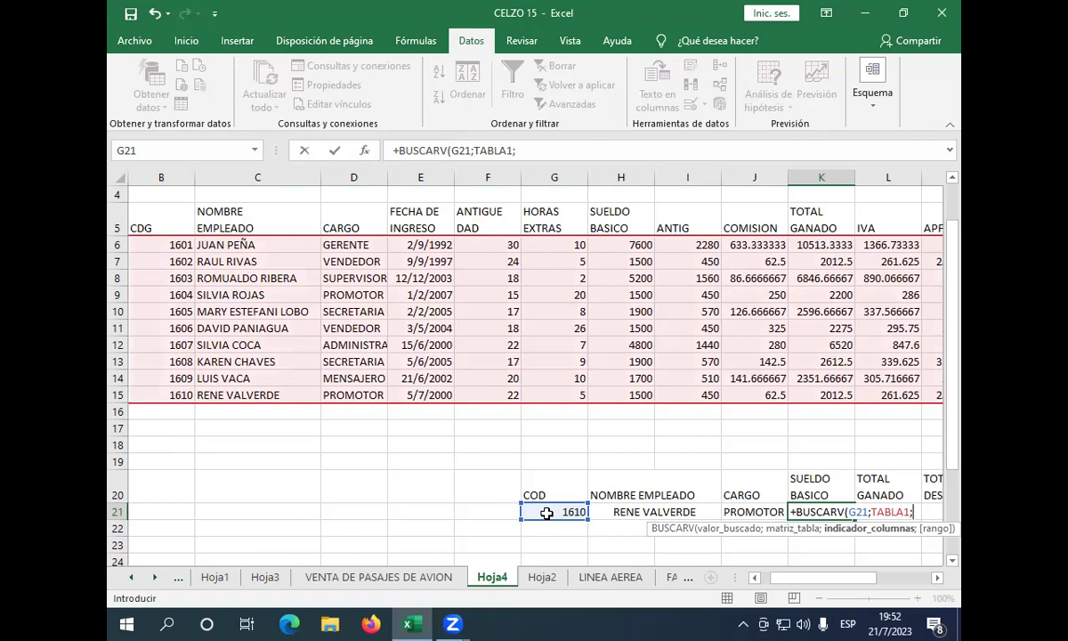
{"action": "type", "text": "7"}
{"action": "type", "text": ";"}
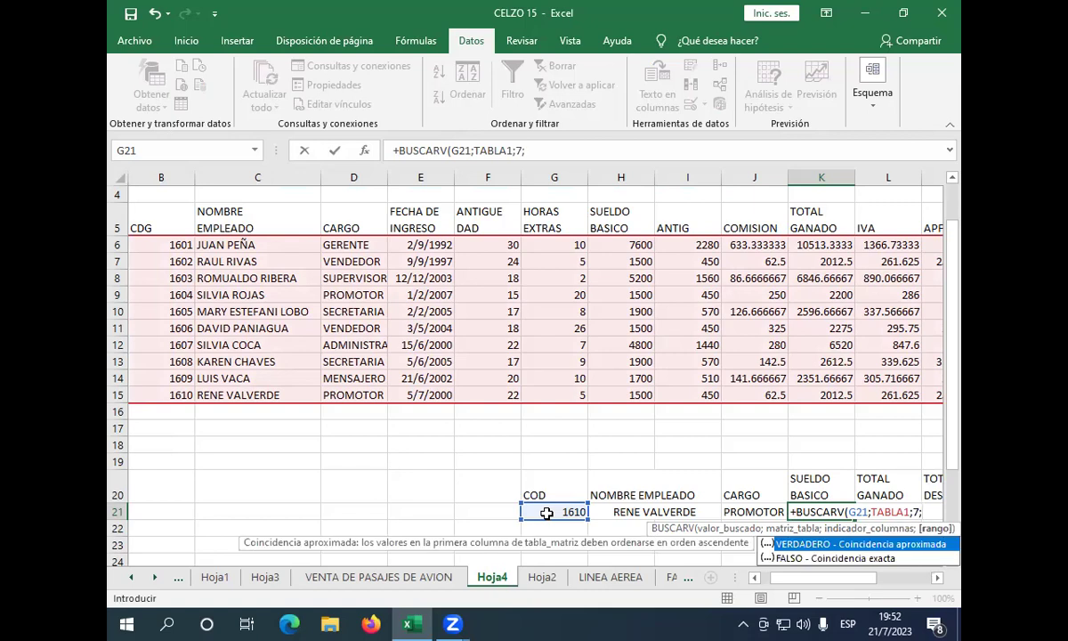
{"action": "type", "text": "FAL"}
{"action": "type", "text": "SO"}
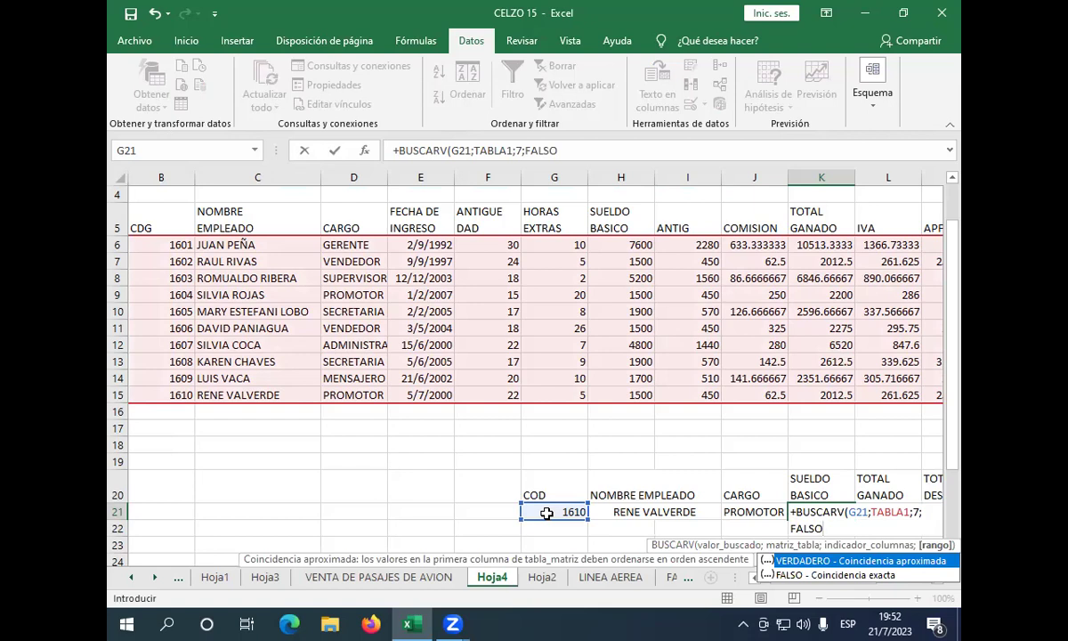
{"action": "key", "text": "Return"}
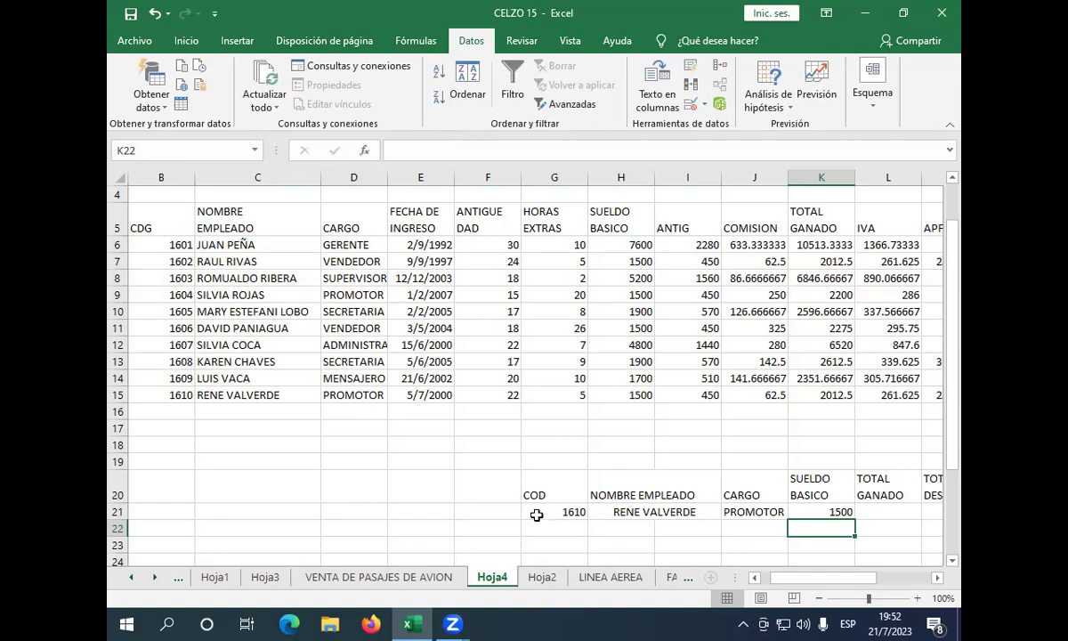
Pick employee code 1601 from G21's dropdown so the form shows GERENTE and salary 7600.
{"action": "left_click", "coordinate": [543, 512]}
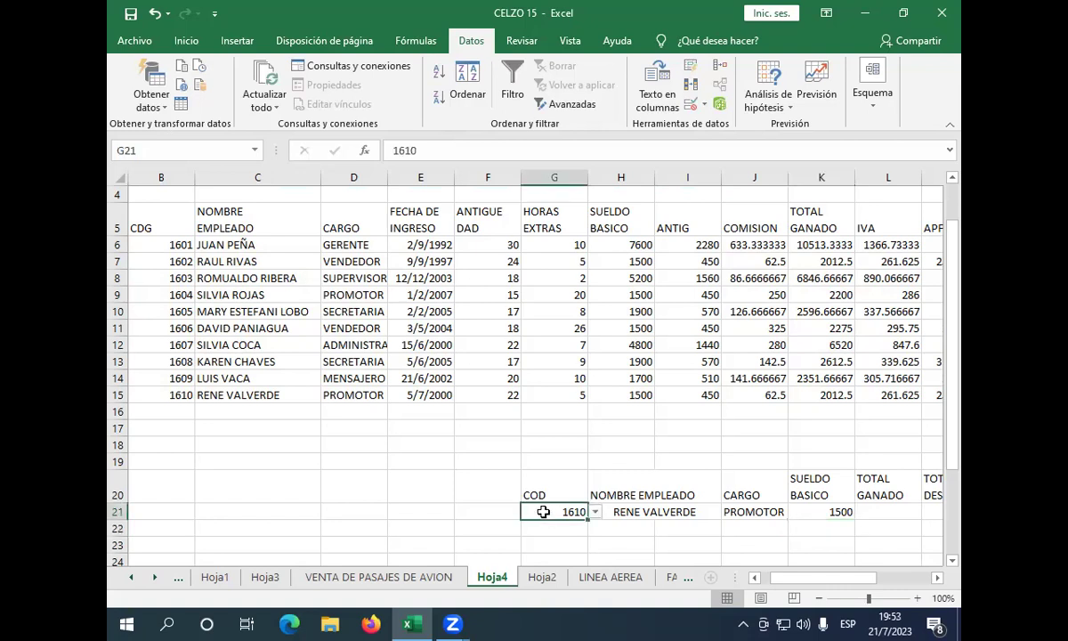
{"action": "left_click", "coordinate": [595, 514]}
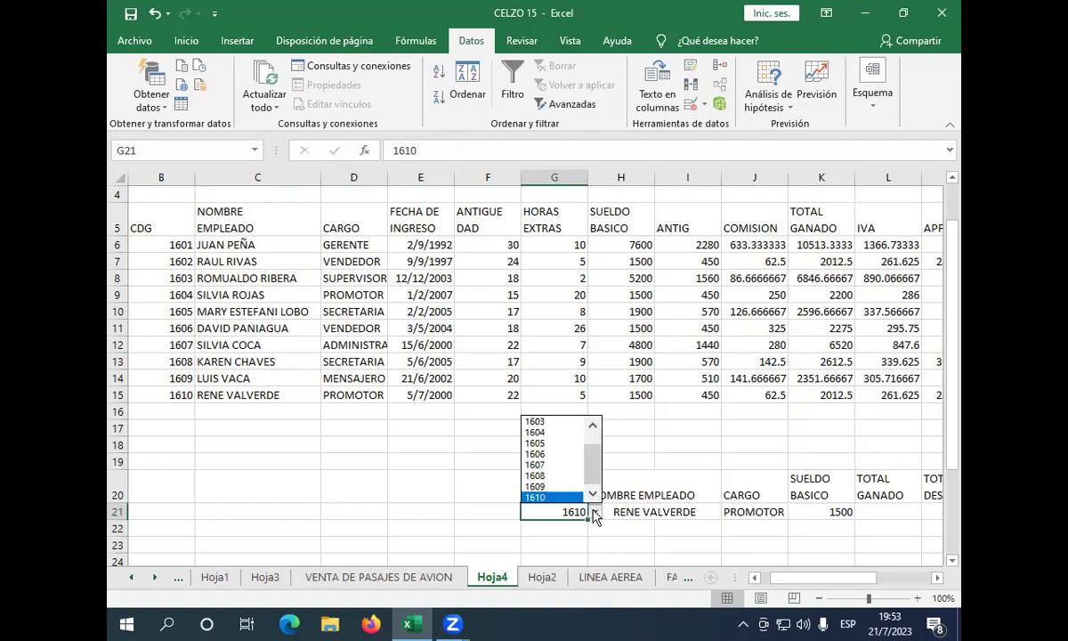
{"action": "left_click", "coordinate": [593, 426]}
{"action": "left_click", "coordinate": [594, 427]}
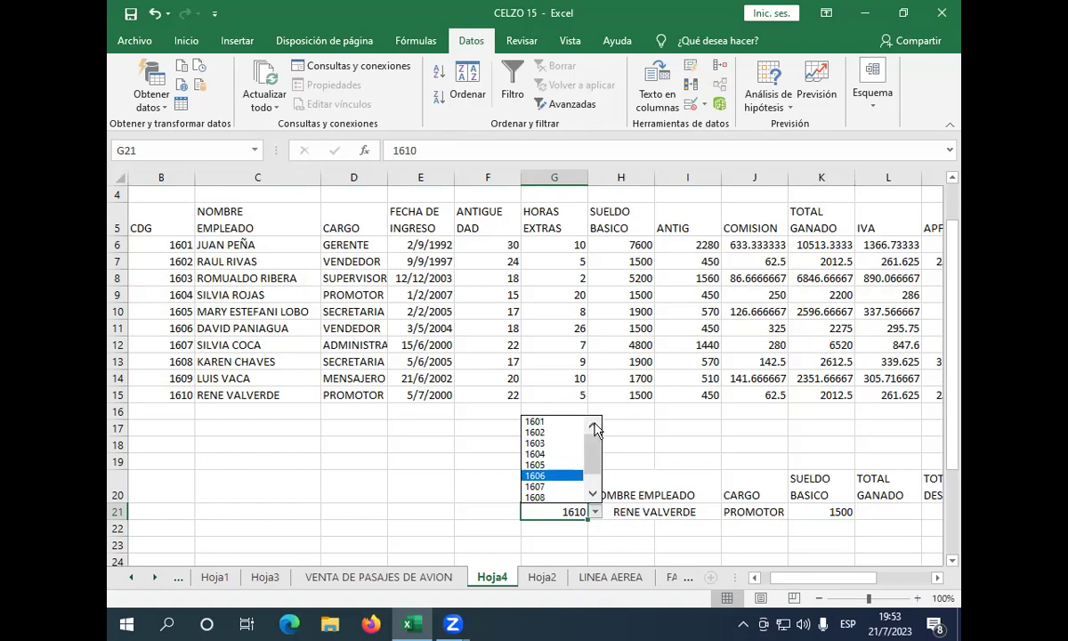
{"action": "left_click", "coordinate": [535, 422]}
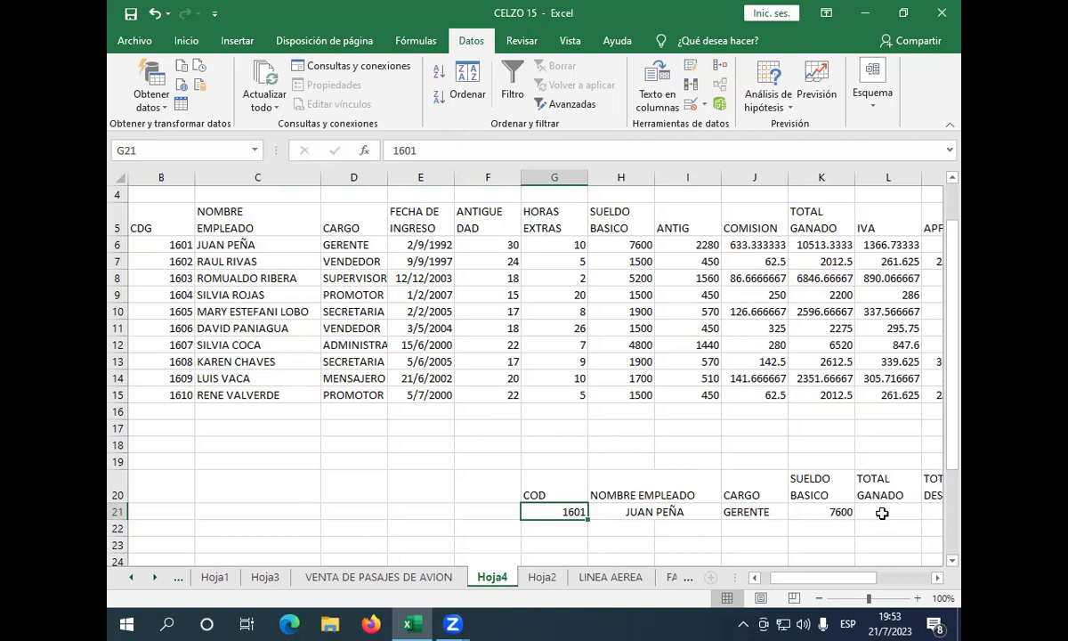
{"action": "left_click", "coordinate": [881, 513]}
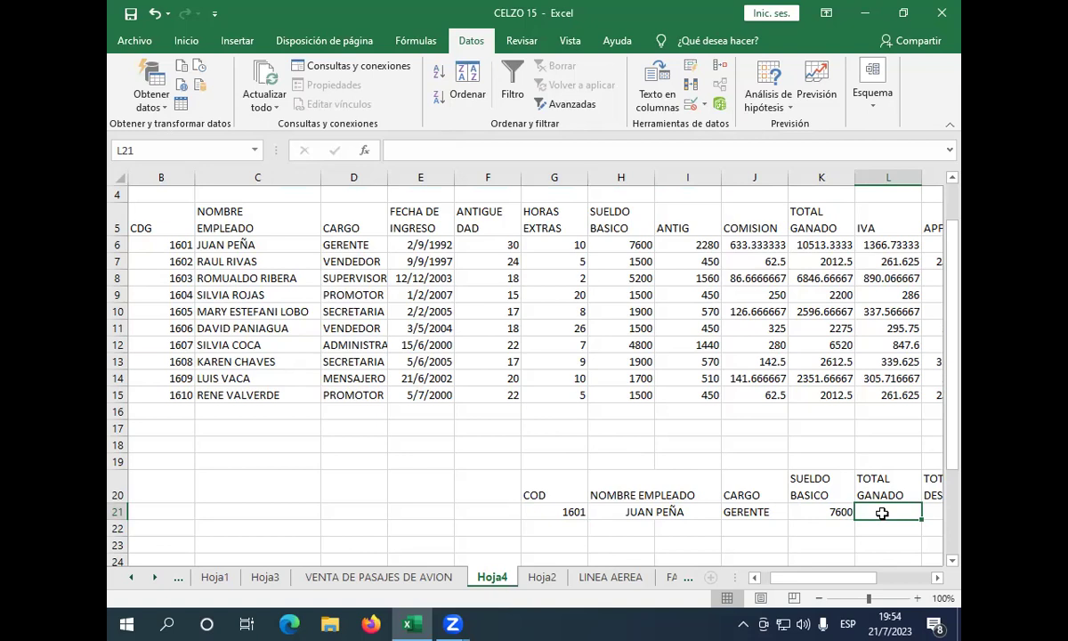
Commit a bare =+BUSCARV in the TOTAL GANADO cell L21, leaving a #¿NOMBRE? error.
{"action": "type", "text": "+"}
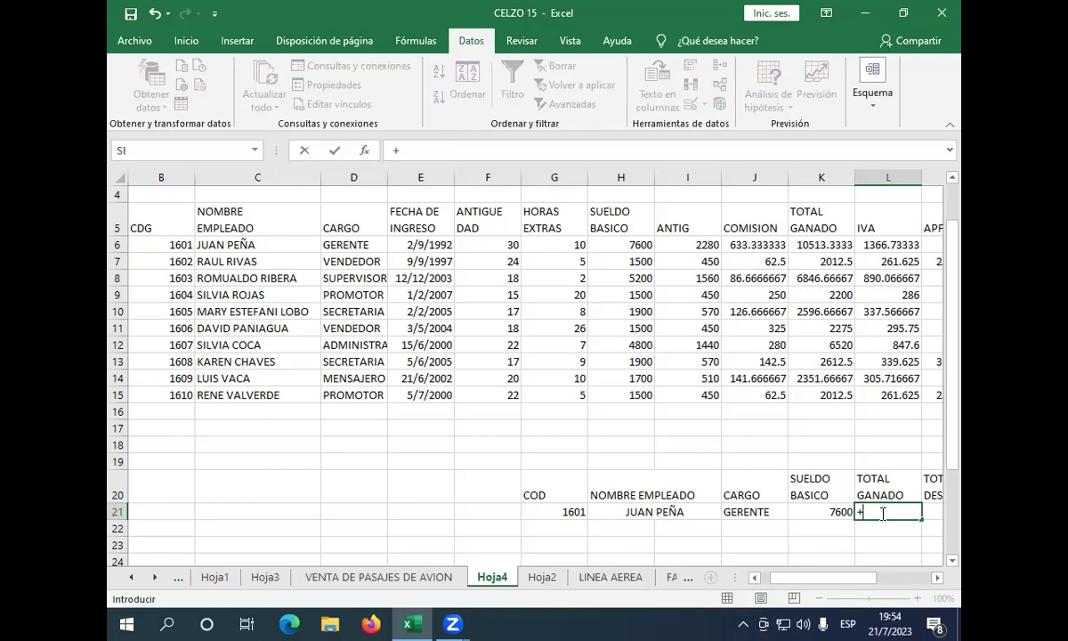
{"action": "type", "text": "BU"}
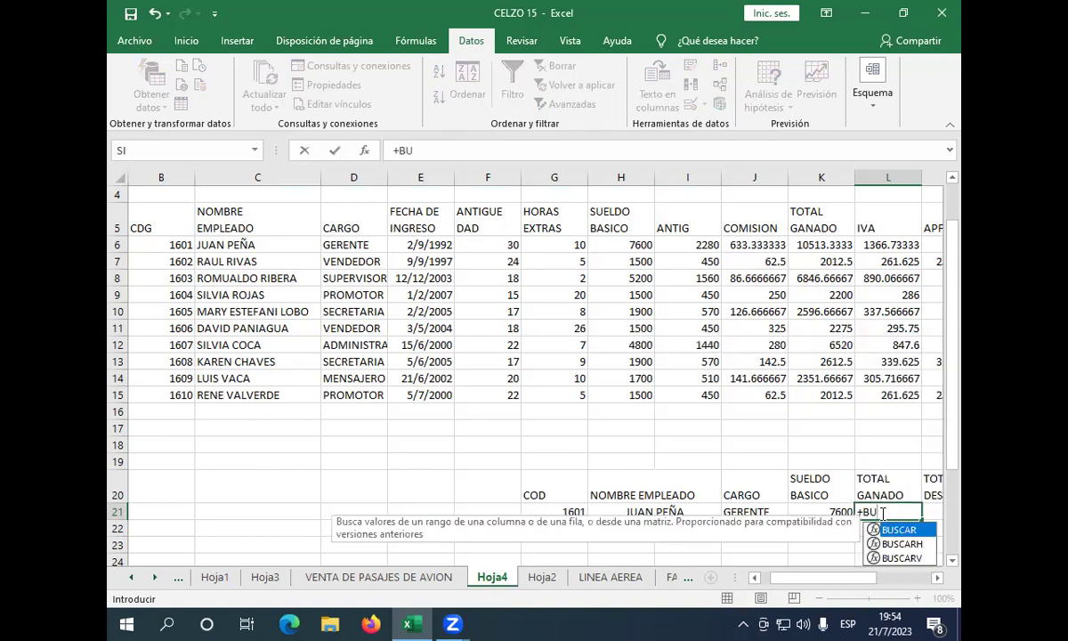
{"action": "type", "text": "SC"}
{"action": "type", "text": "AR"}
{"action": "type", "text": "V"}
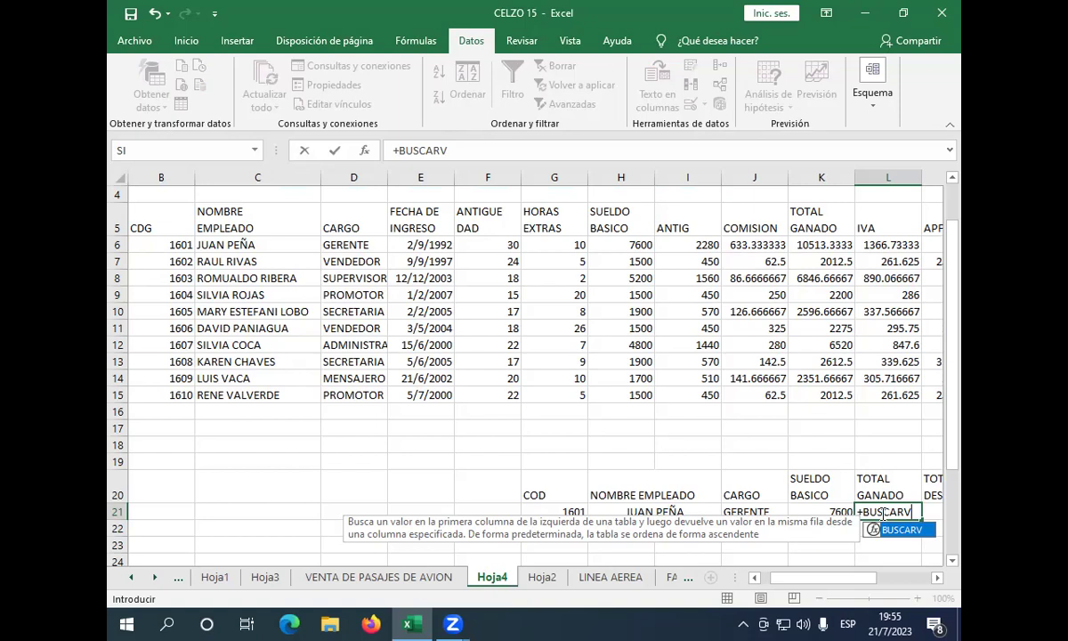
{"action": "key", "text": "Return"}
{"action": "key", "text": "Return"}
{"action": "key", "text": "Return"}
{"action": "key", "text": "Return"}
{"action": "key", "text": "Return"}
{"action": "key", "text": "Return"}
{"action": "key", "text": "Return"}
{"action": "key", "text": "Return"}
{"action": "key", "text": "Return"}
{"action": "key", "text": "Return"}
{"action": "key", "text": "Return"}
{"action": "key", "text": "Return"}
{"action": "key", "text": "Return"}
{"action": "key", "text": "Return"}
{"action": "key", "text": "Return"}
{"action": "key", "text": "Return"}
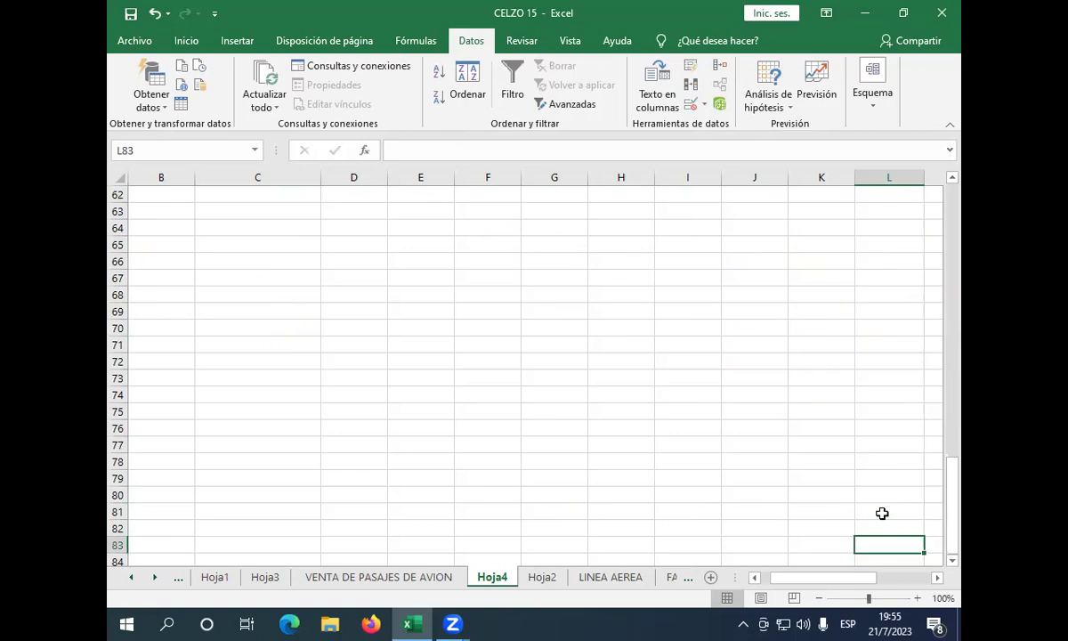
{"action": "key", "text": "ctrl+Up"}
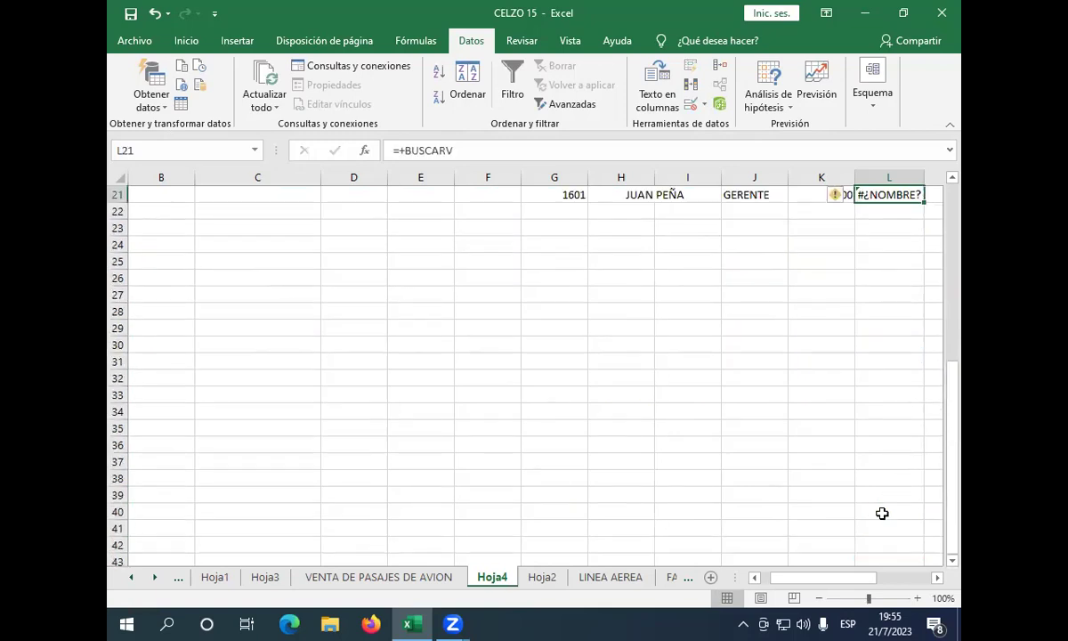
{"action": "key", "text": "Up"}
{"action": "key", "text": "Up"}
{"action": "key", "text": "Up"}
{"action": "key", "text": "Up"}
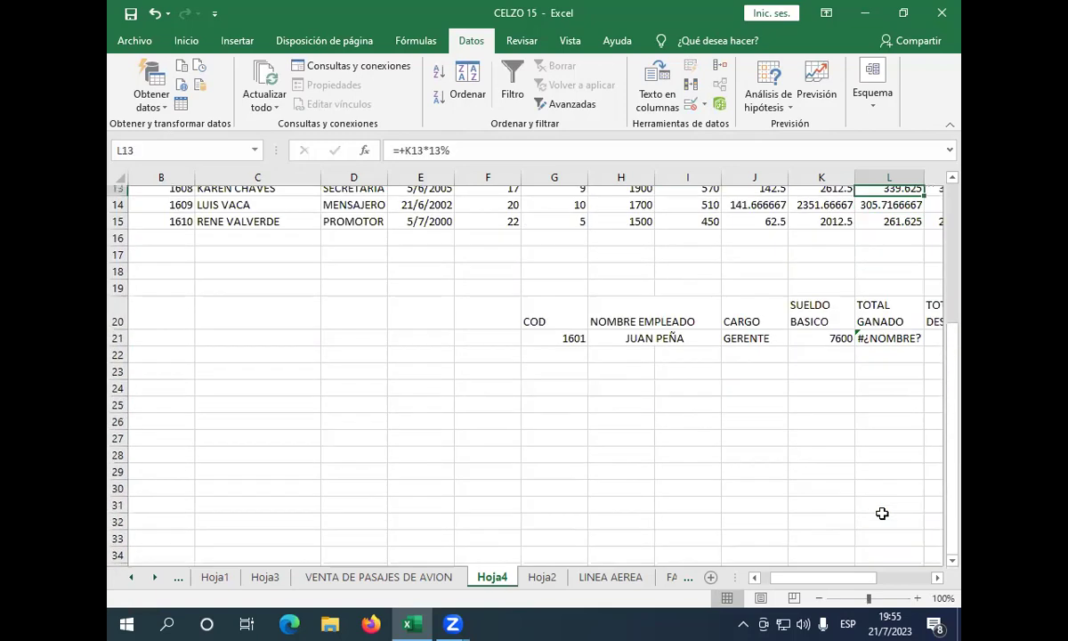
{"action": "key", "text": "Up"}
{"action": "key", "text": "Up"}
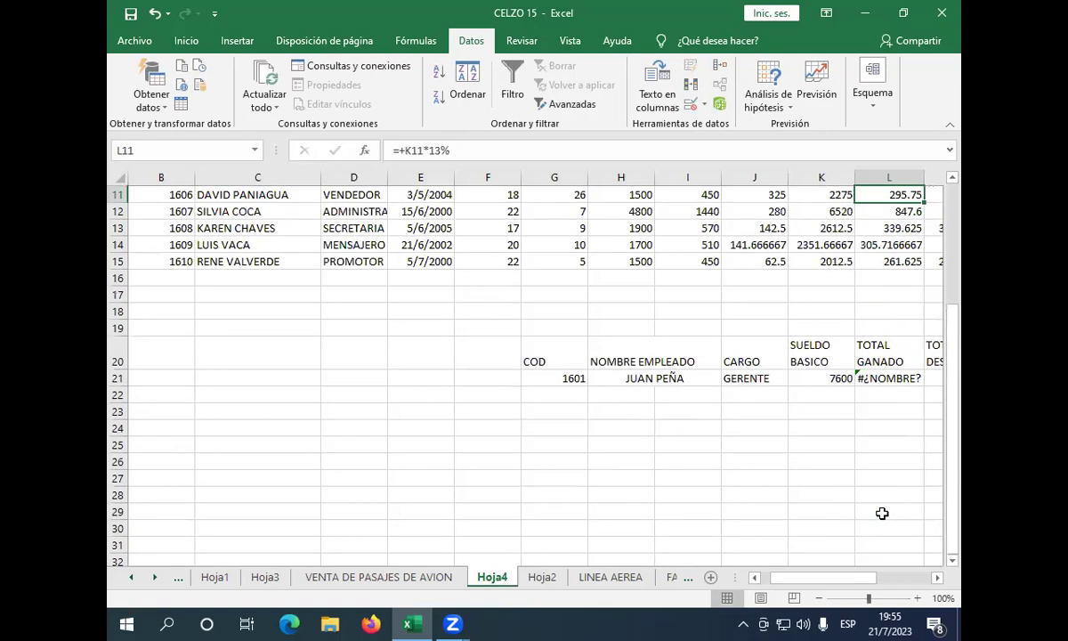
Reopen the L21 formula and add G21 as the lookup value.
{"action": "double_click", "coordinate": [901, 378]}
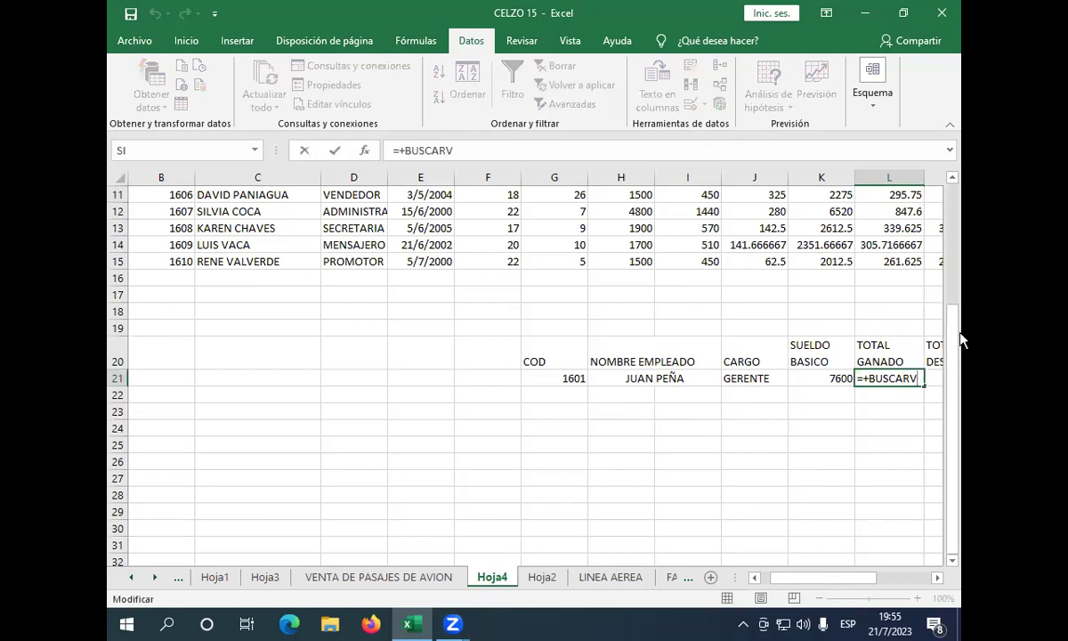
{"action": "type", "text": ")"}
{"action": "key", "text": "BackSpace"}
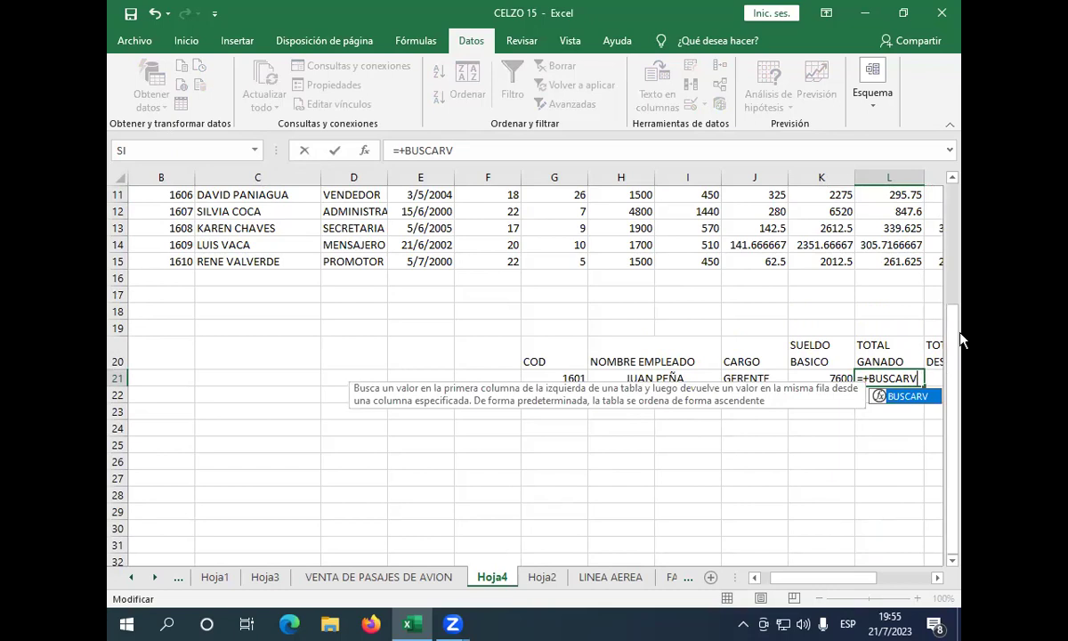
{"action": "type", "text": "("}
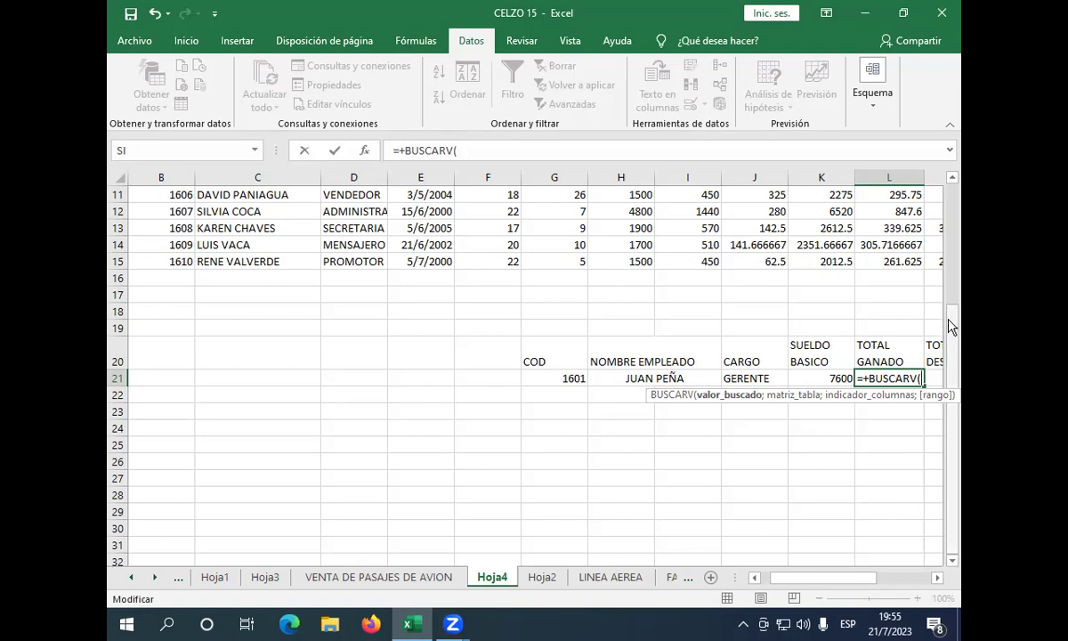
{"action": "left_click", "coordinate": [535, 378]}
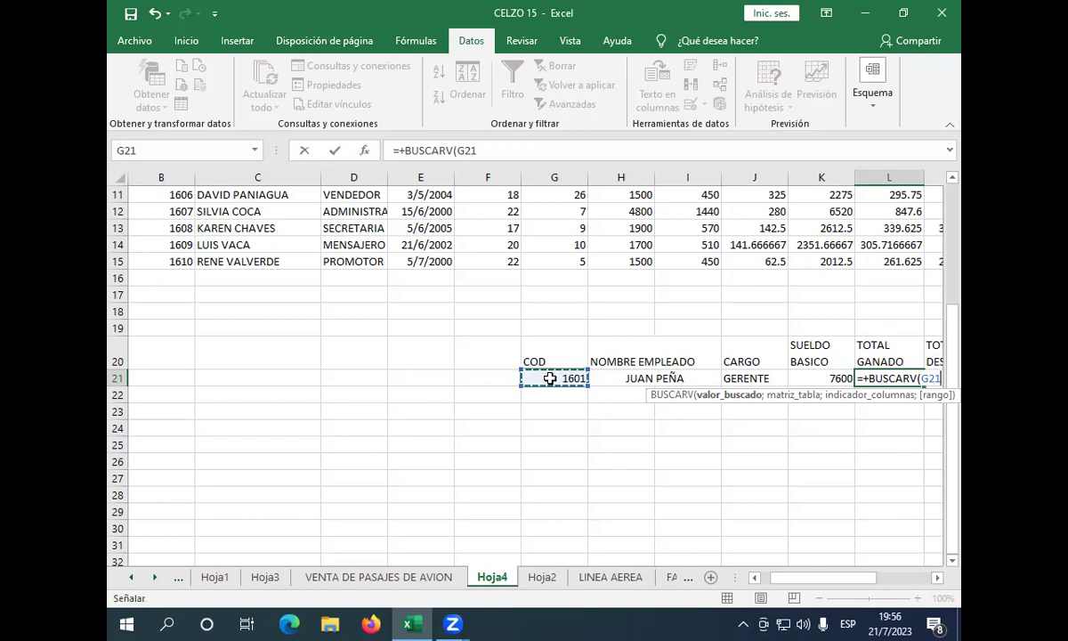
{"action": "type", "text": ";"}
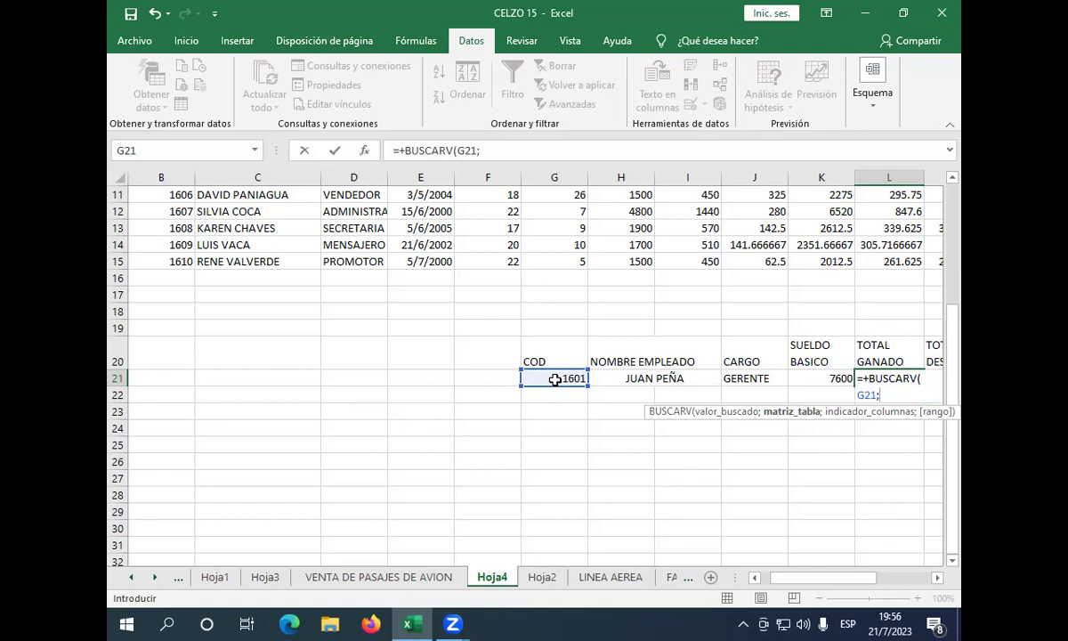
Add TABLA1, column 10 and FALSO to L21, giving 10513.33333.
{"action": "scroll", "coordinate": [553, 377], "scroll_direction": "down", "scroll_amount": 1}
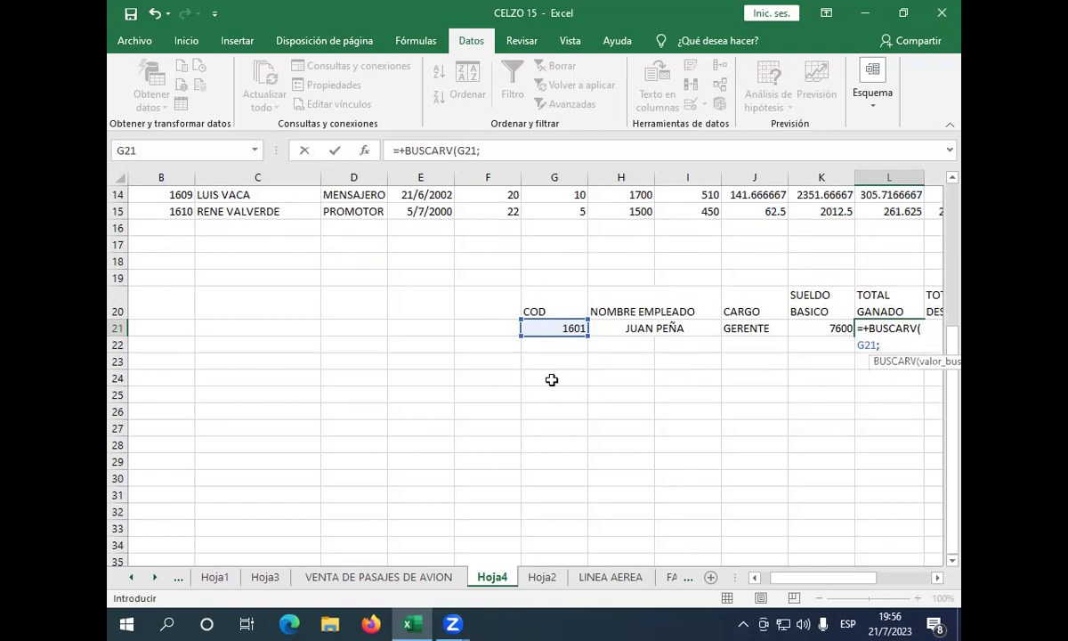
{"action": "scroll", "coordinate": [550, 376], "scroll_direction": "up", "scroll_amount": 1}
{"action": "scroll", "coordinate": [548, 376], "scroll_direction": "up", "scroll_amount": 2}
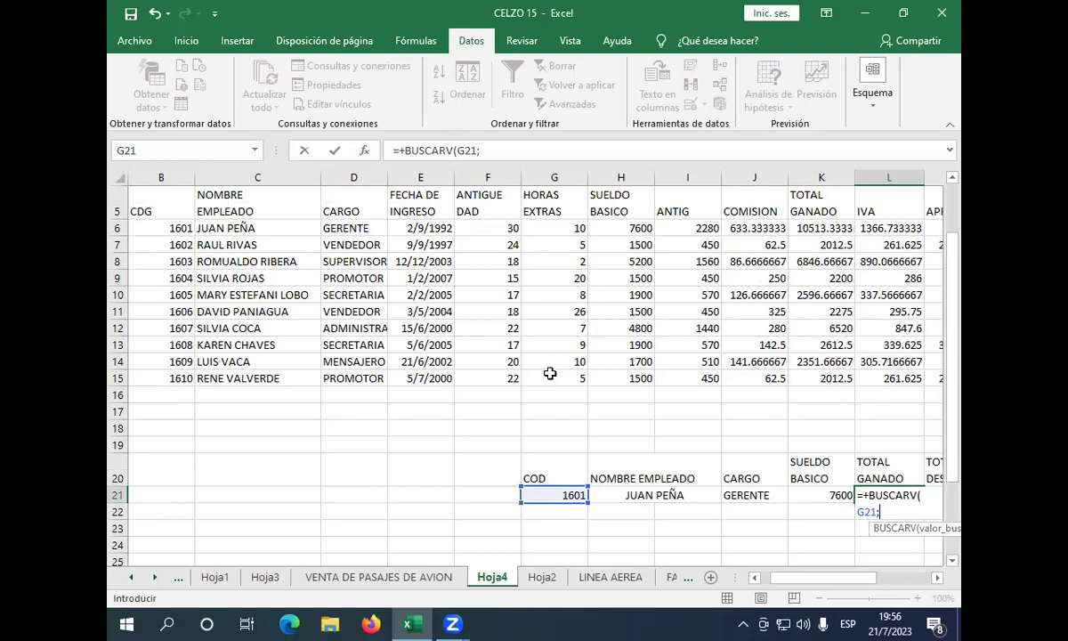
{"action": "type", "text": "10"}
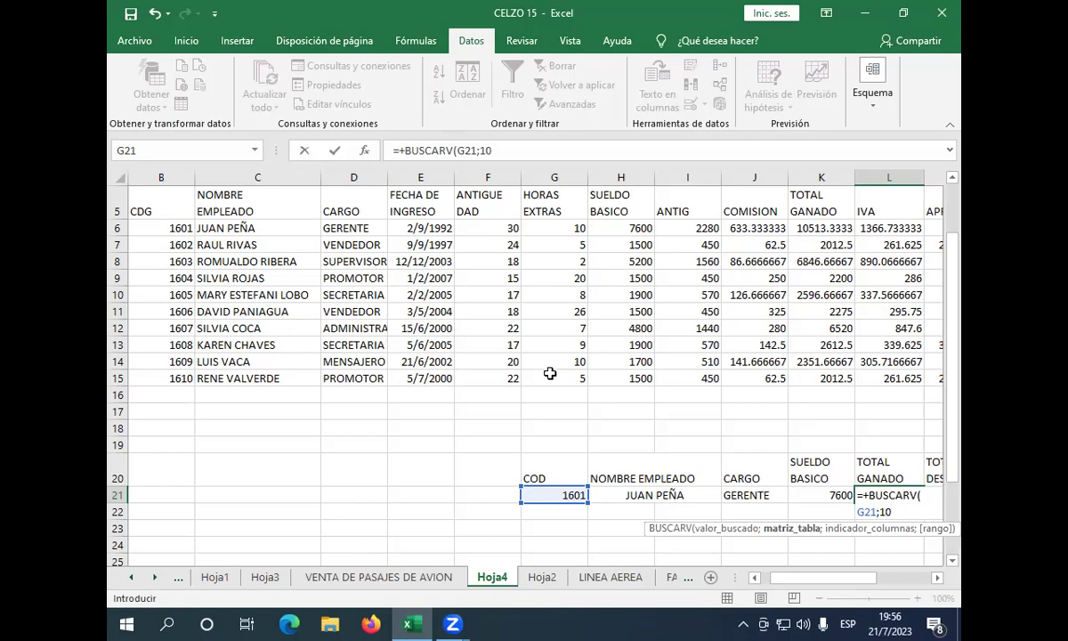
{"action": "key", "text": "BackSpace"}
{"action": "key", "text": "BackSpace"}
{"action": "type", "text": "T"}
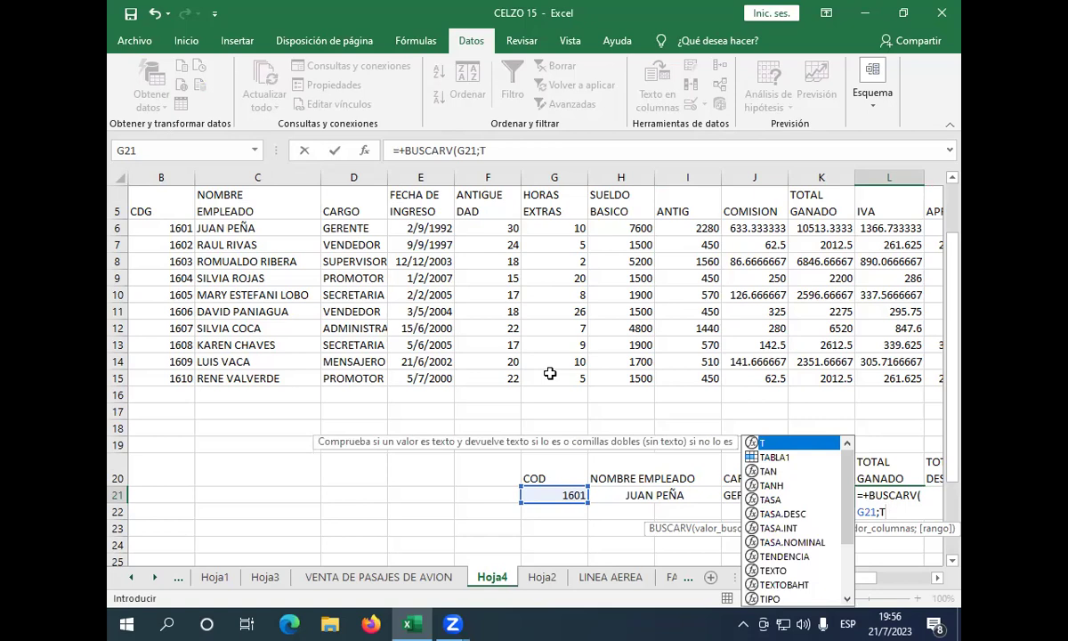
{"action": "type", "text": "ABL"}
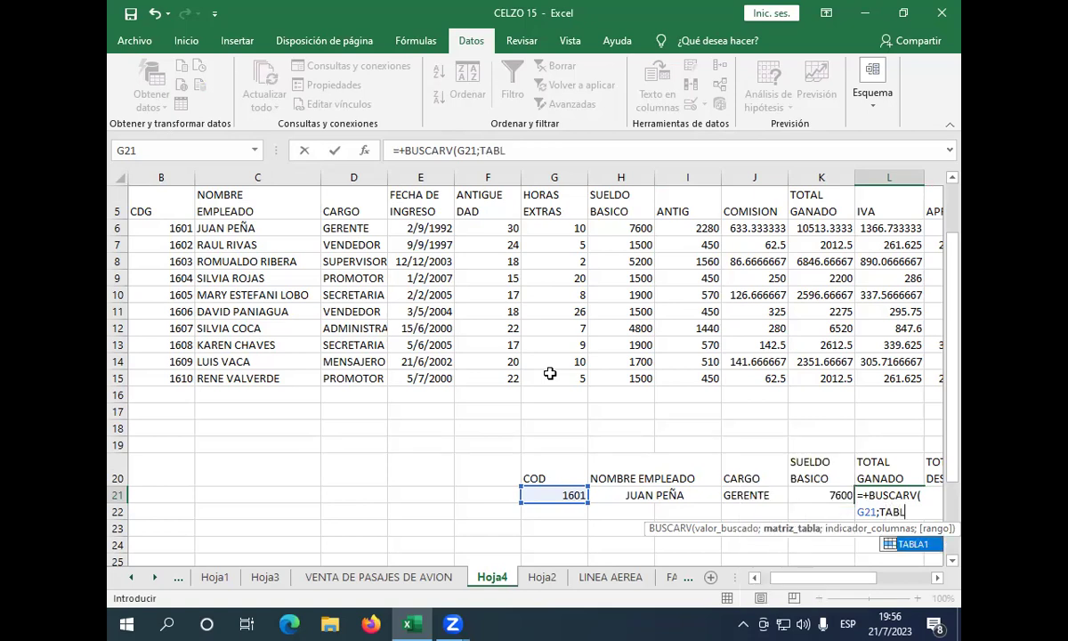
{"action": "type", "text": "A"}
{"action": "type", "text": "1"}
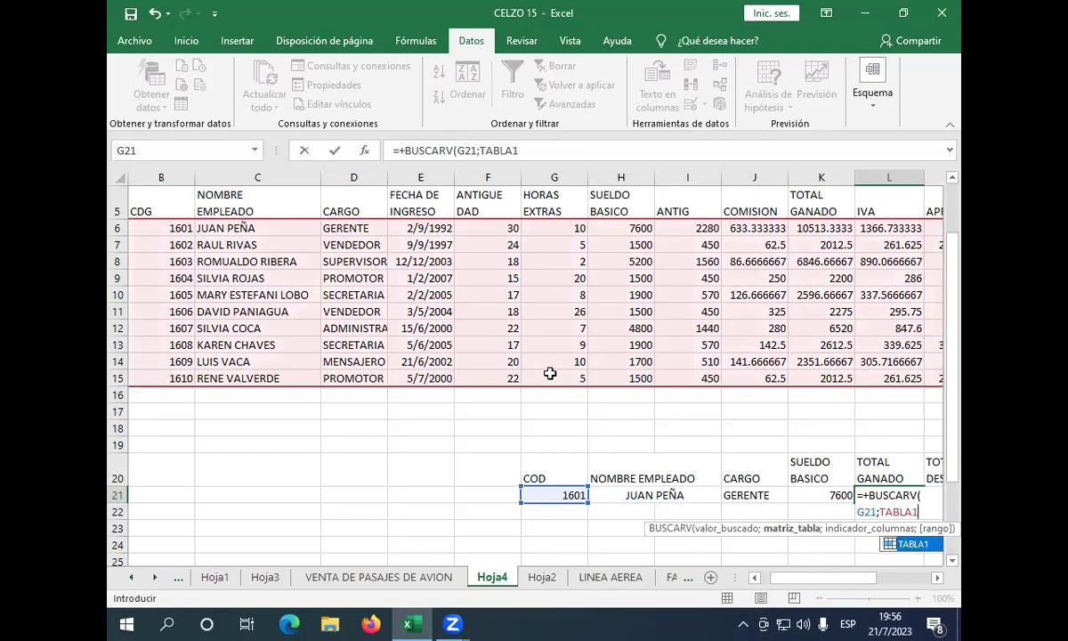
{"action": "type", "text": ";"}
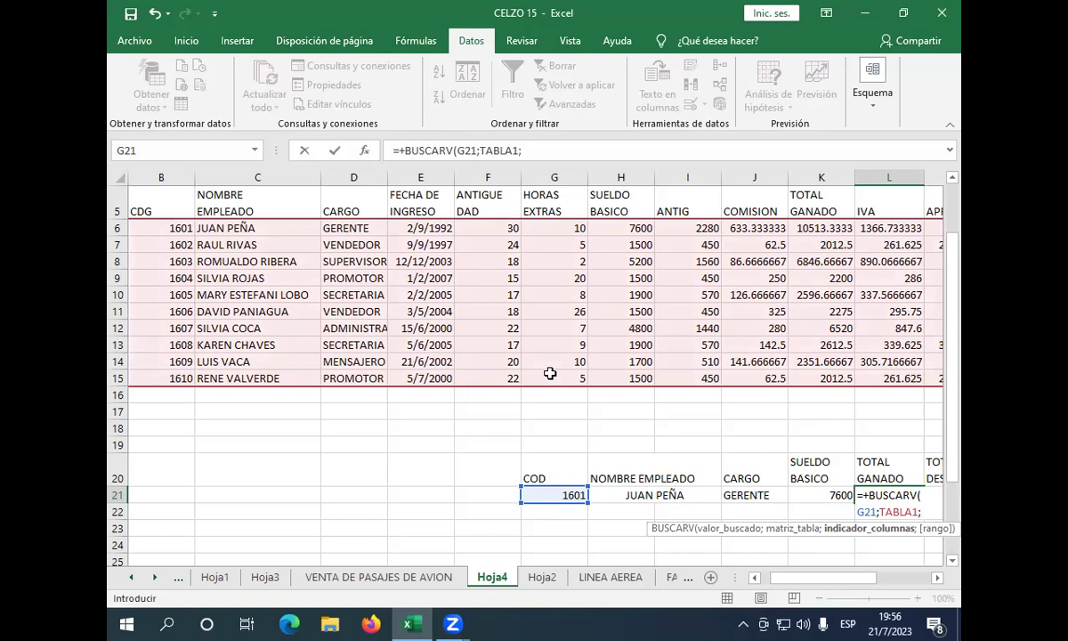
{"action": "type", "text": "10"}
{"action": "type", "text": ";"}
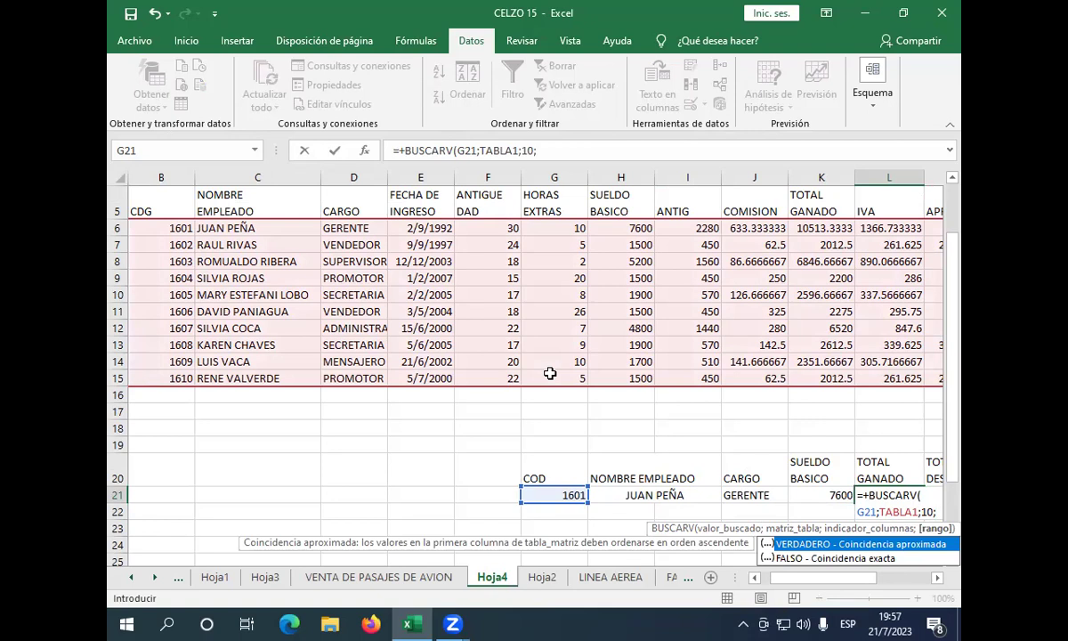
{"action": "type", "text": "F"}
{"action": "type", "text": "AL"}
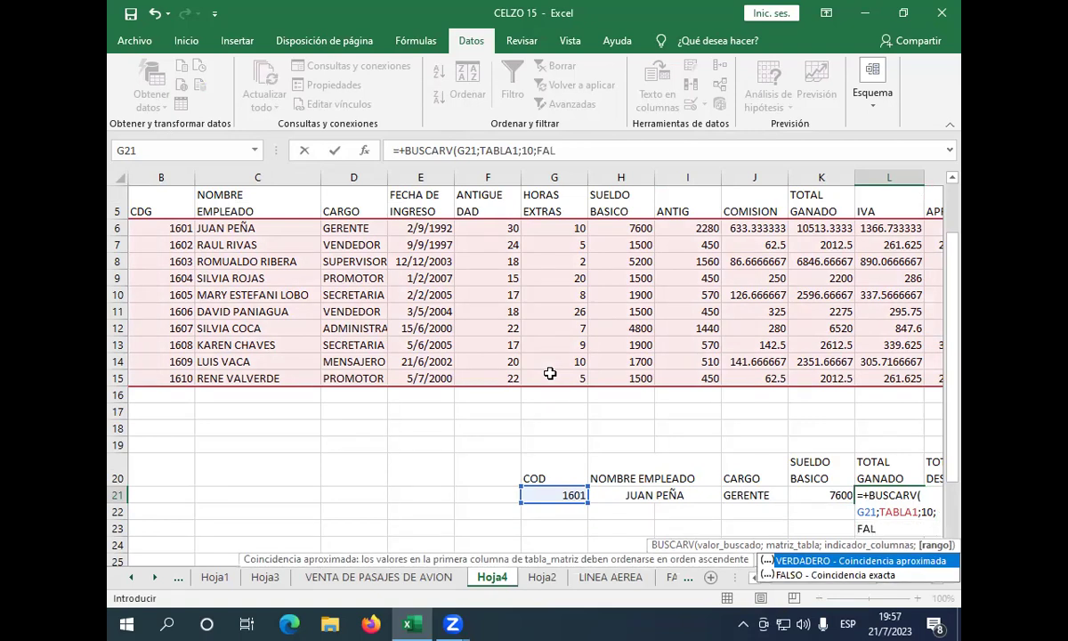
{"action": "type", "text": "SO"}
{"action": "key", "text": "Return"}
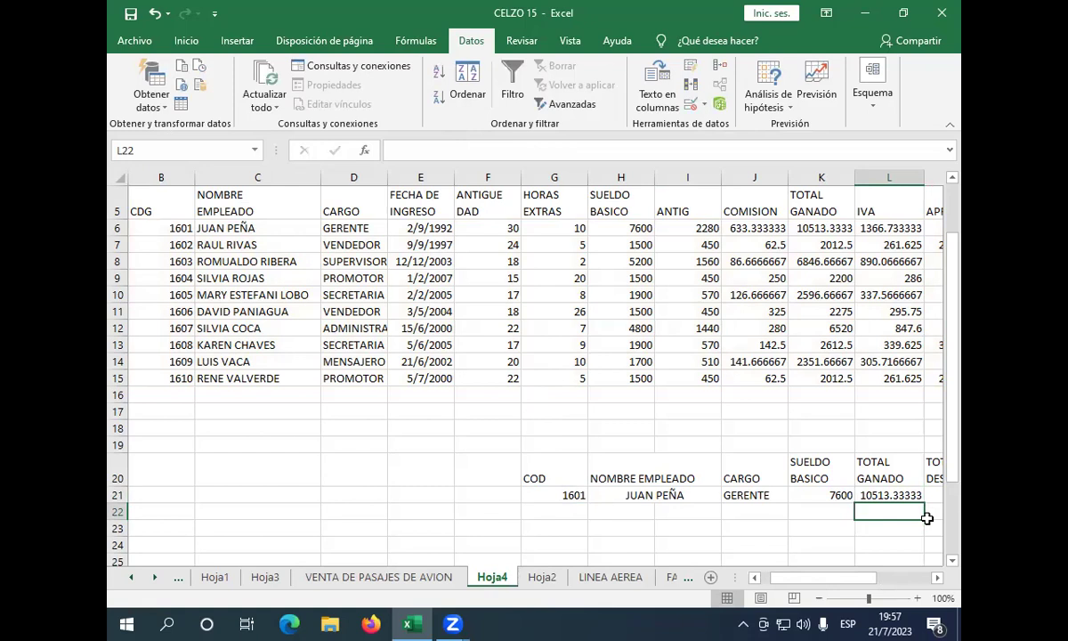
Begin =+BUSCARV(G21; in the TOTAL DESC cell M21.
{"action": "left_click", "coordinate": [937, 576]}
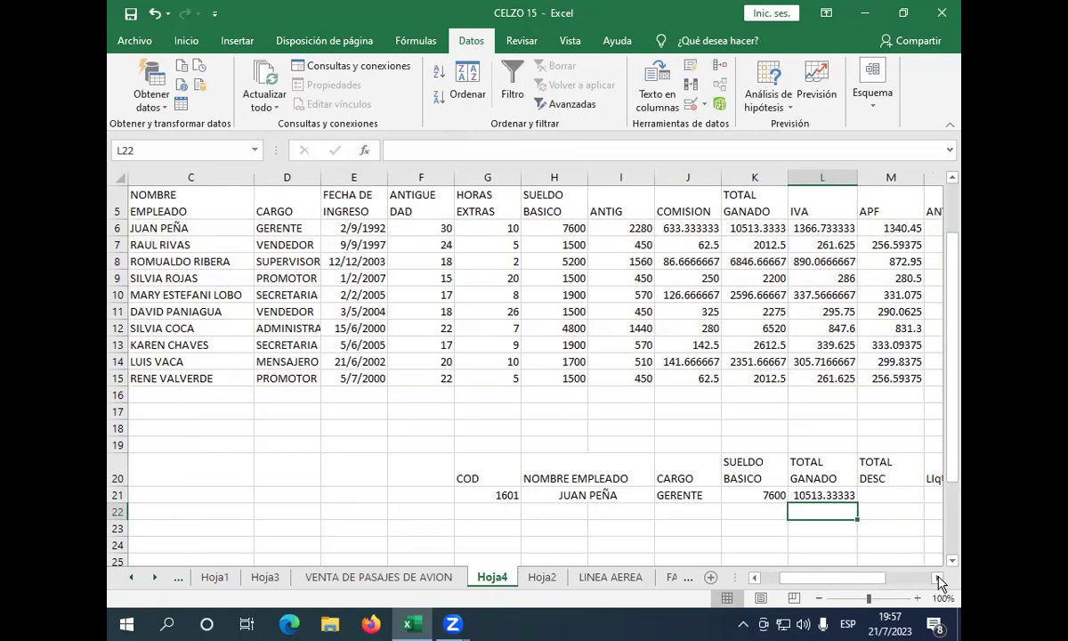
{"action": "left_click", "coordinate": [938, 577]}
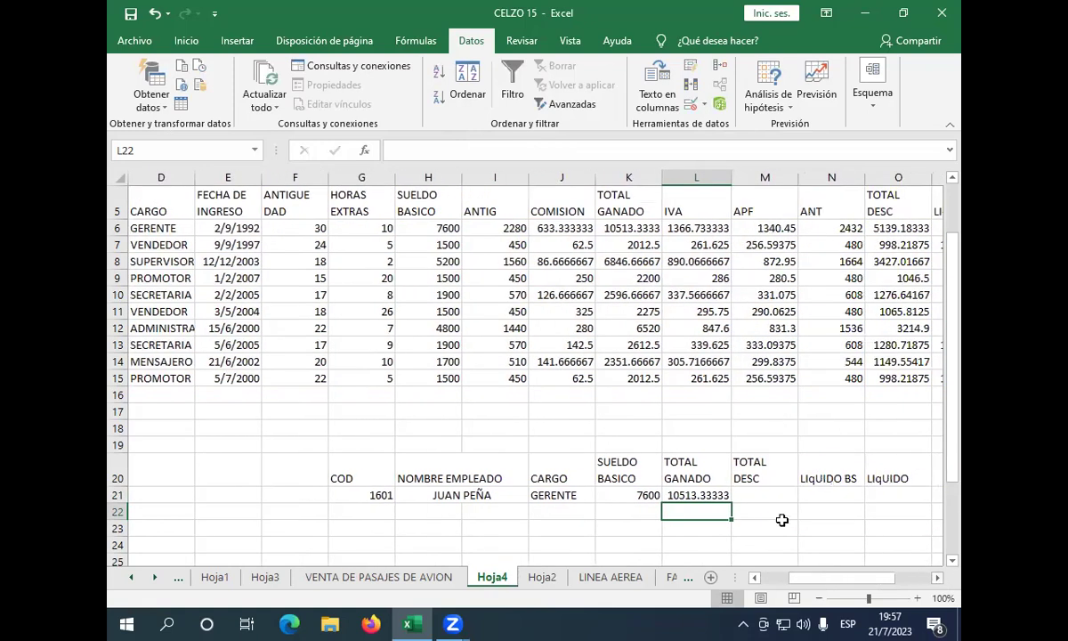
{"action": "left_click", "coordinate": [763, 494]}
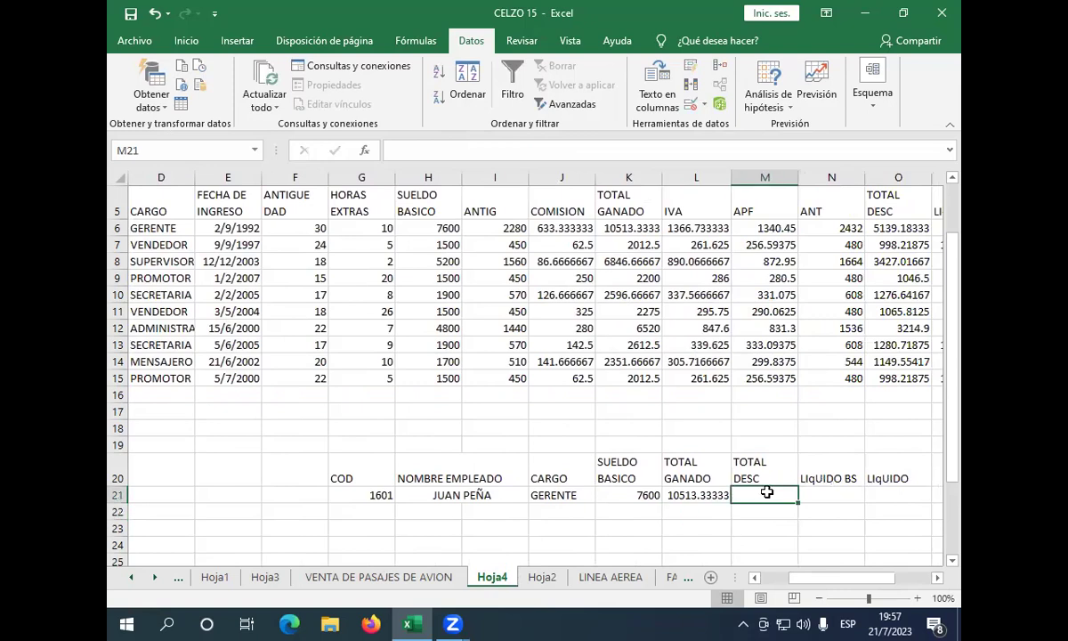
{"action": "type", "text": "+"}
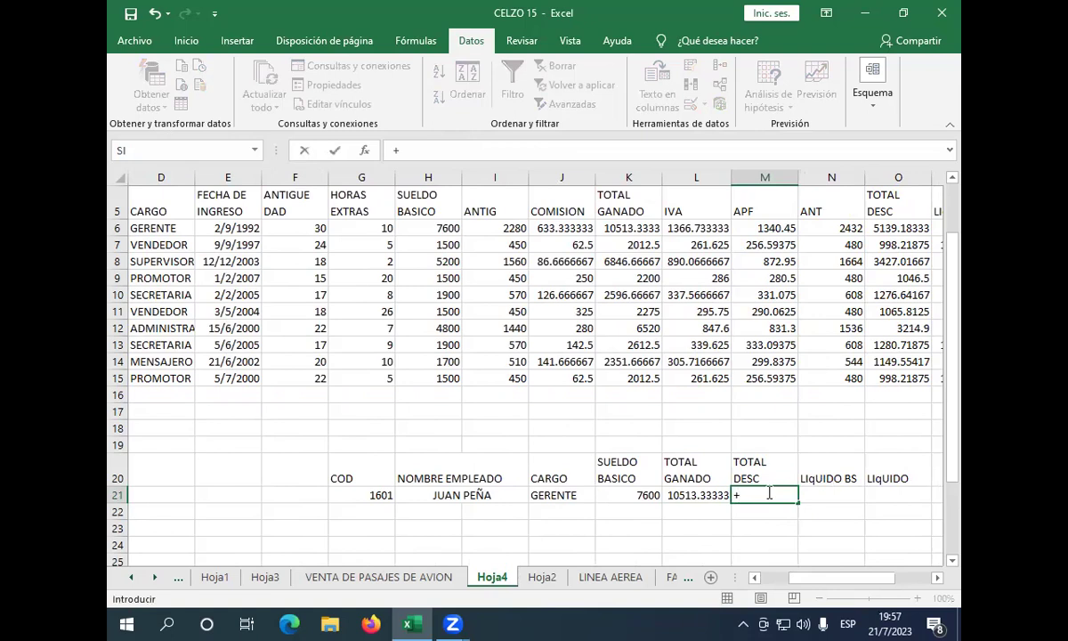
{"action": "type", "text": "BUS"}
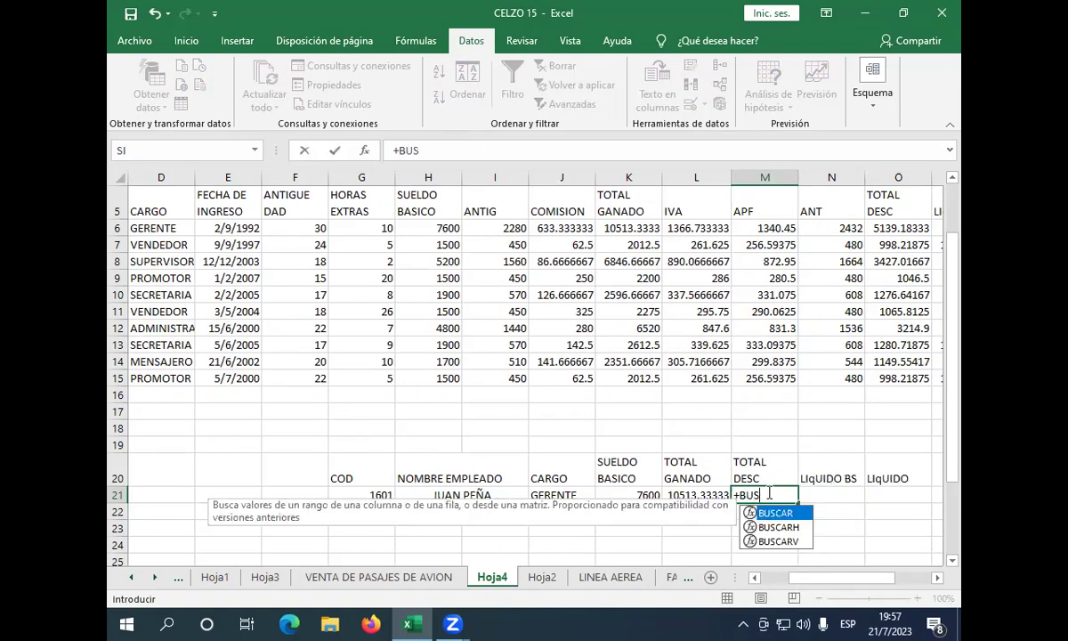
{"action": "type", "text": "CAR"}
{"action": "type", "text": "V"}
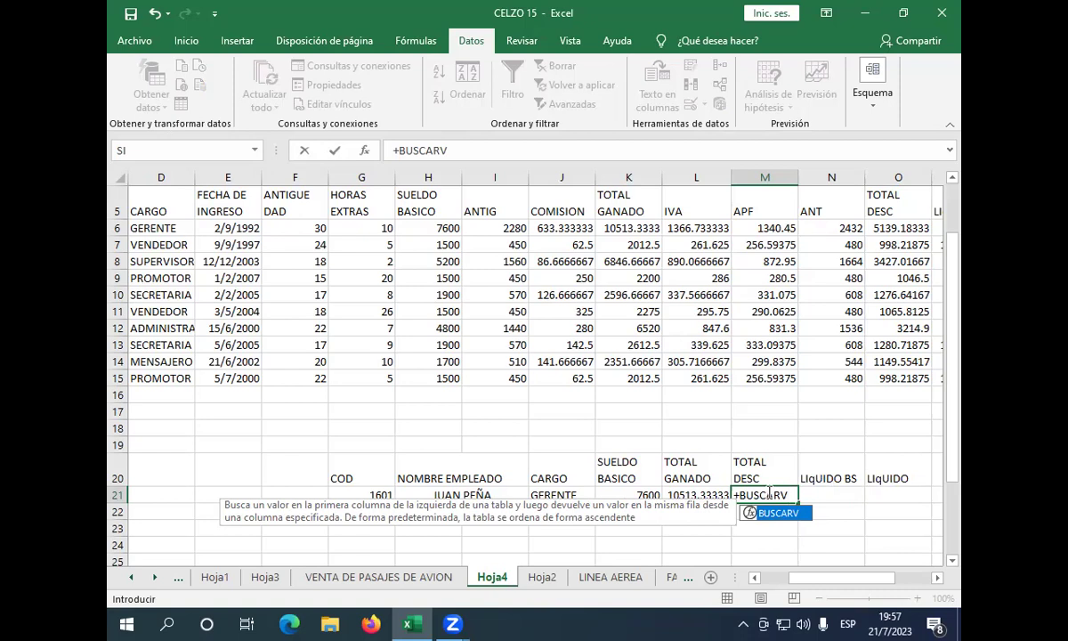
{"action": "type", "text": "("}
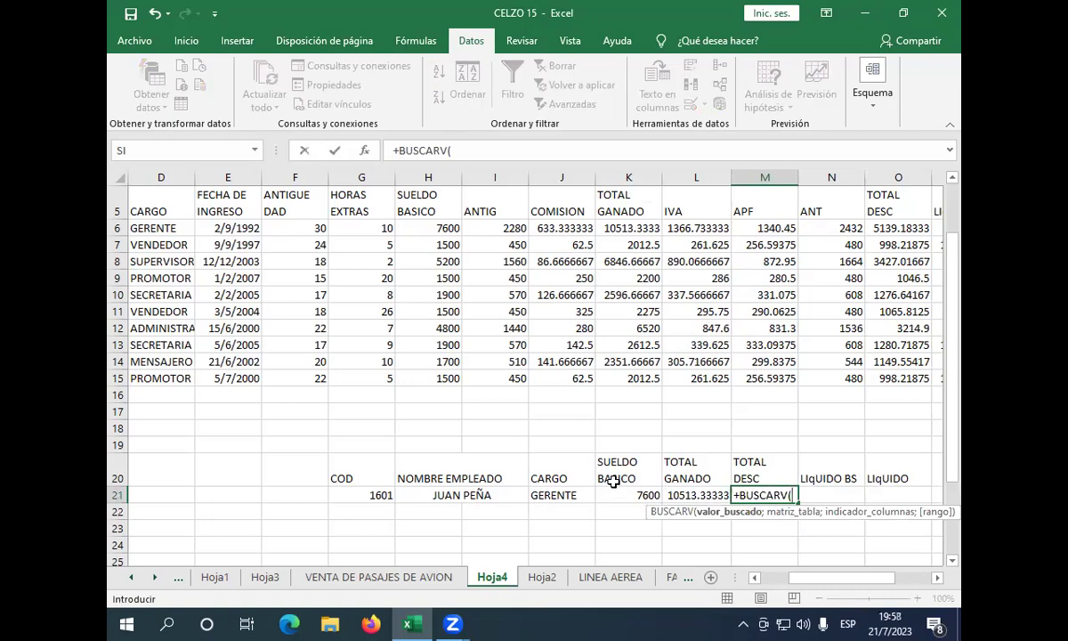
{"action": "left_click", "coordinate": [351, 493]}
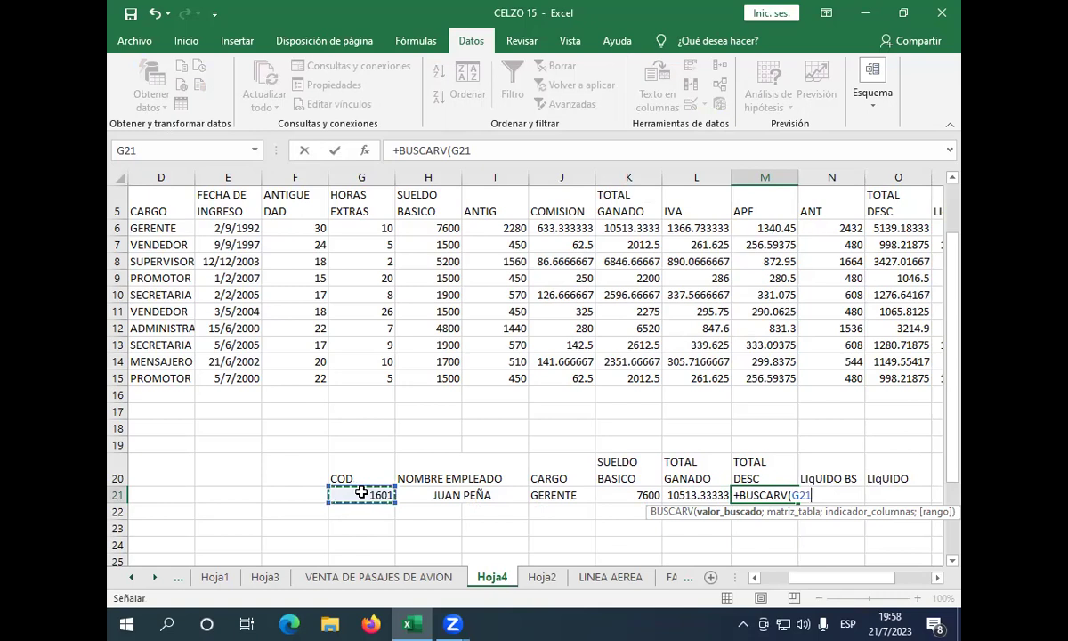
{"action": "type", "text": ";"}
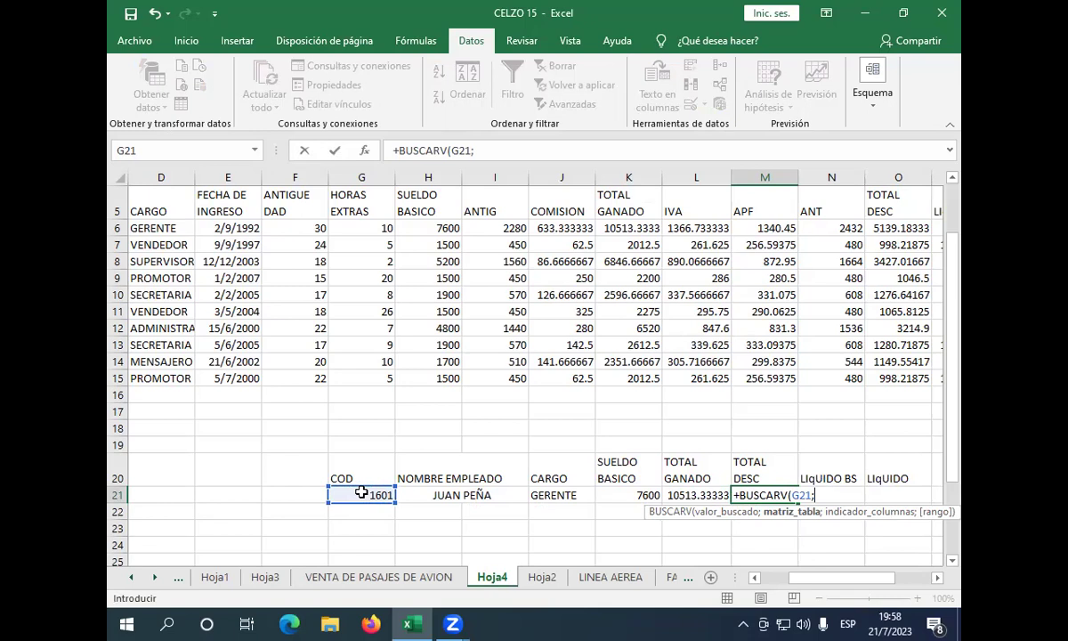
Add TABLA1, column 14 and FALSO to M21, giving 5139.18333.
{"action": "type", "text": "T"}
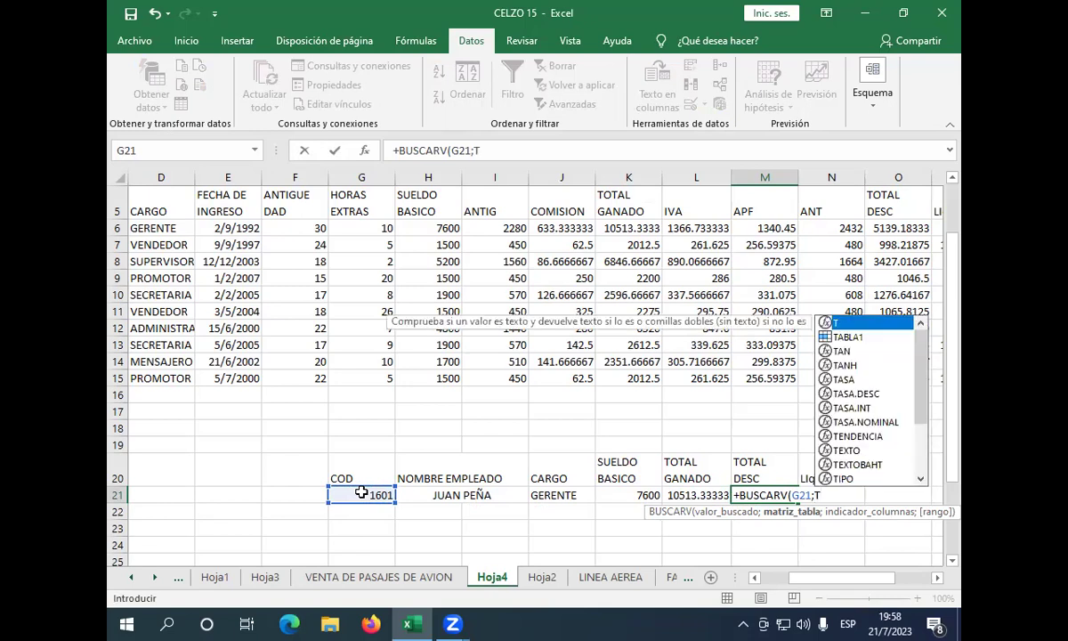
{"action": "type", "text": "ABL"}
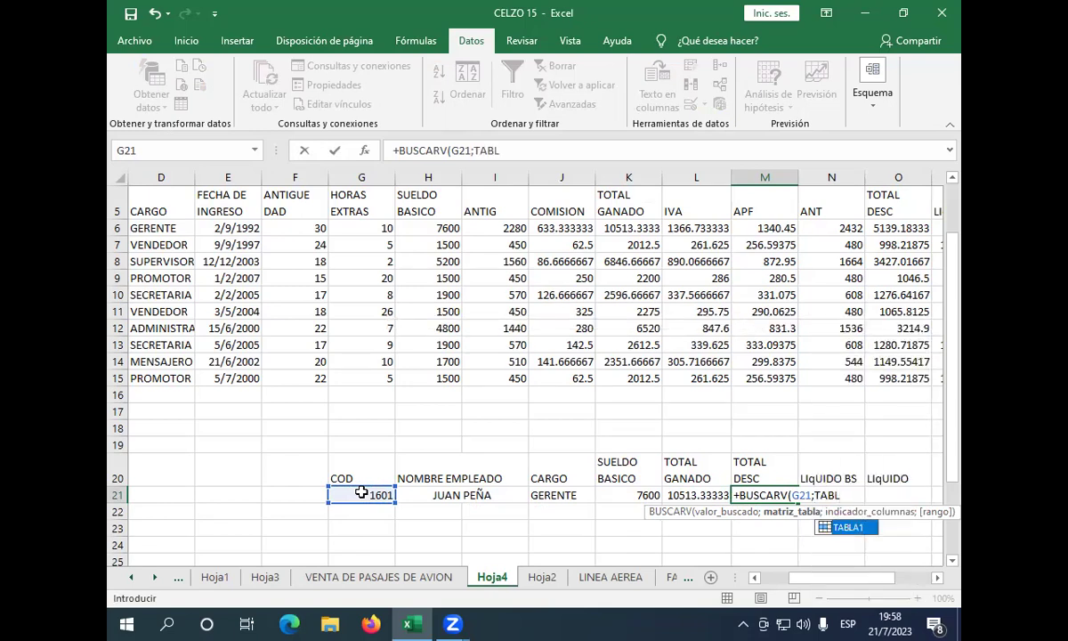
{"action": "type", "text": "A"}
{"action": "type", "text": "1"}
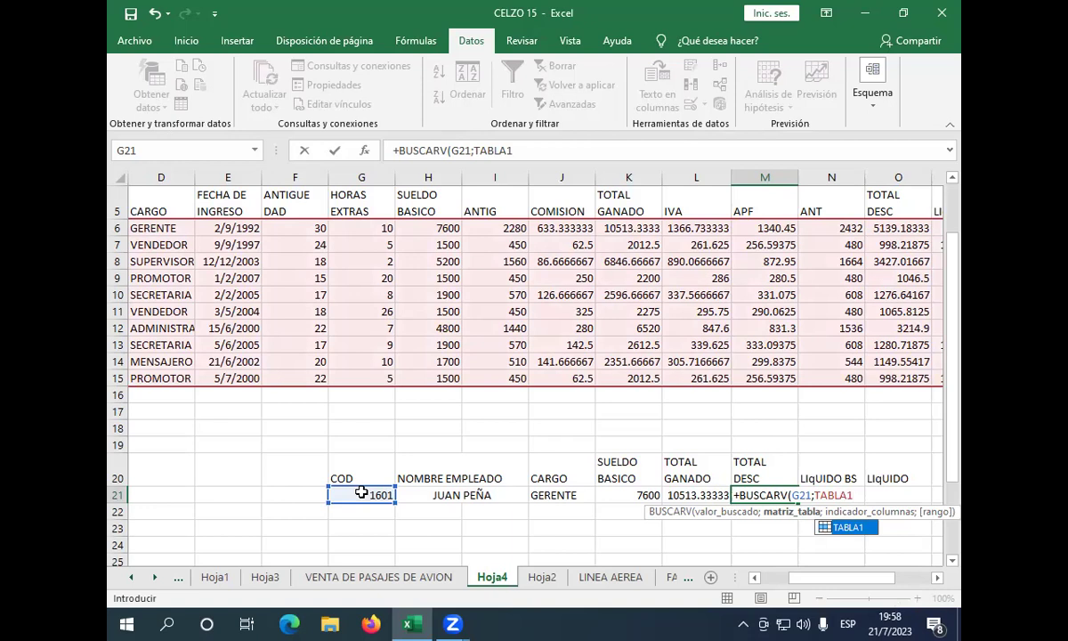
{"action": "type", "text": ";"}
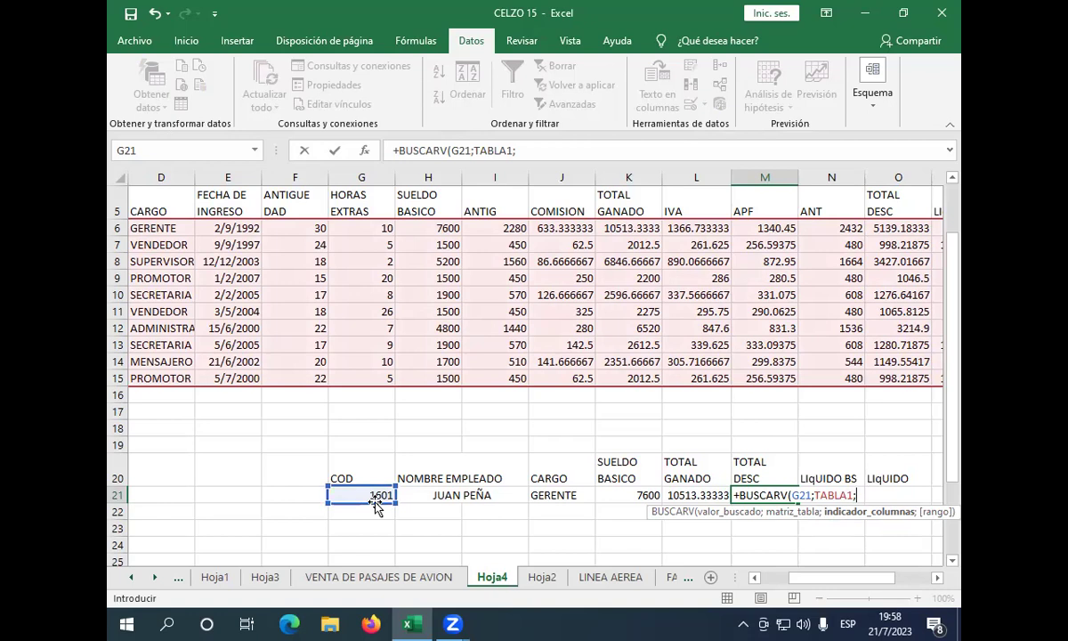
{"action": "type", "text": "14"}
{"action": "type", "text": ";"}
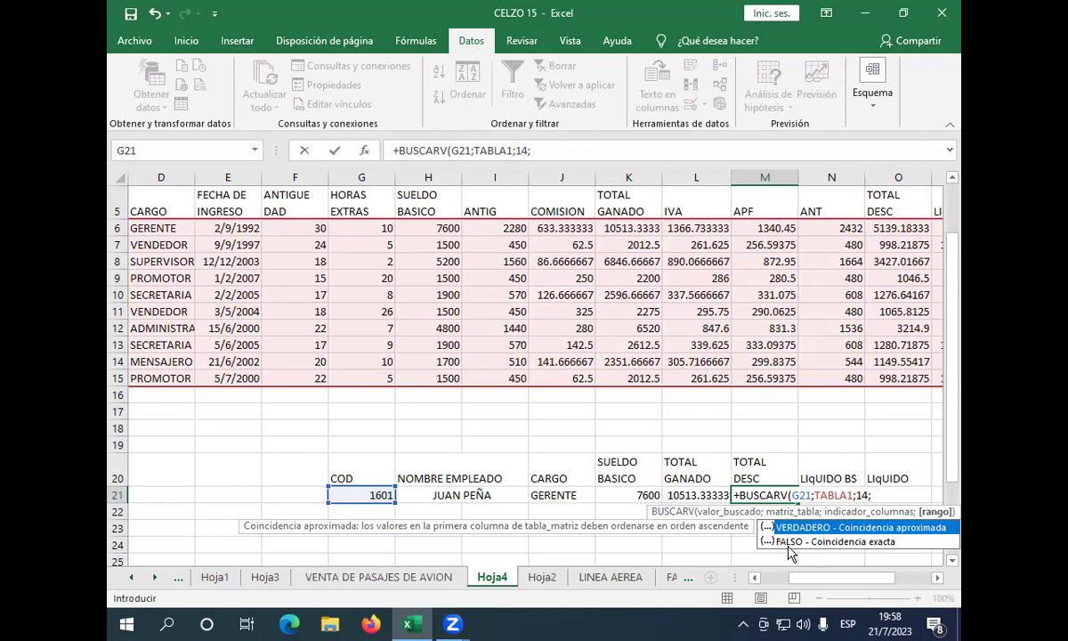
{"action": "left_click", "coordinate": [787, 541]}
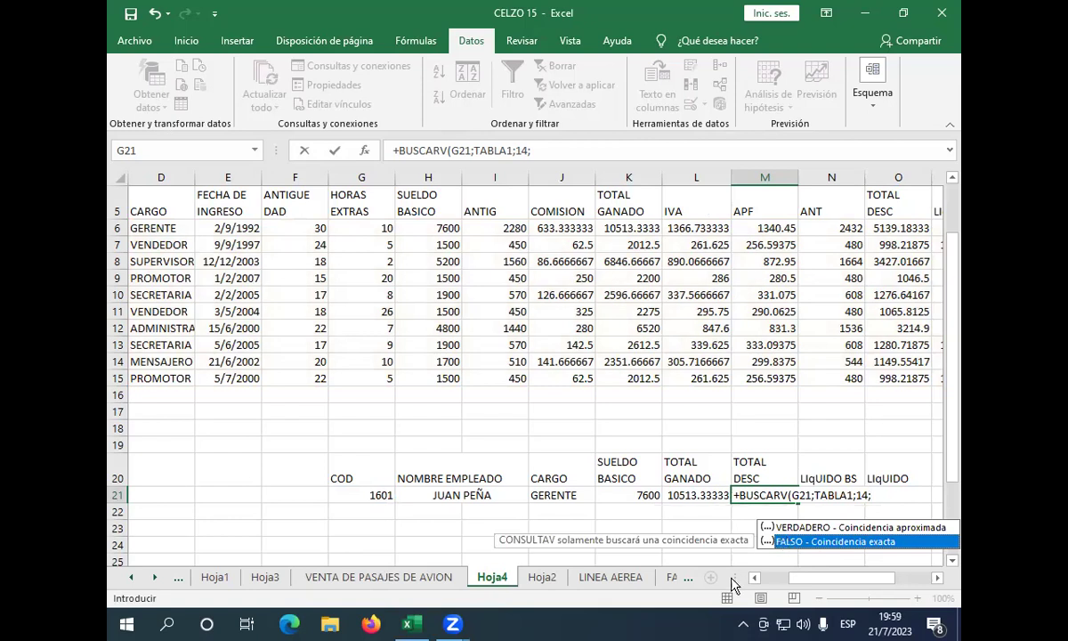
{"action": "double_click", "coordinate": [791, 542]}
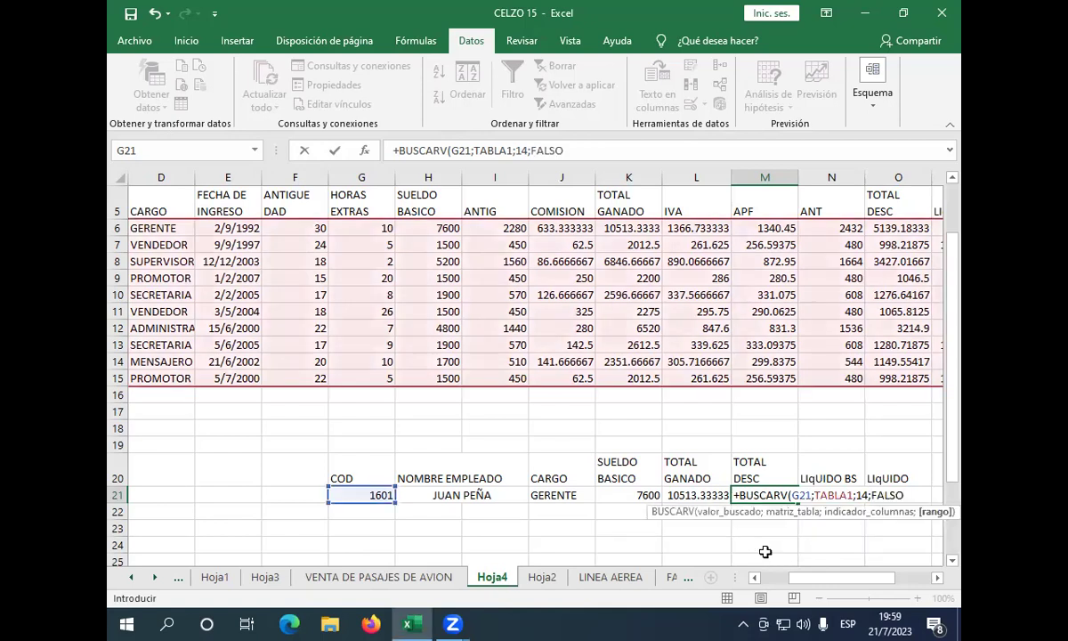
{"action": "key", "text": "Return"}
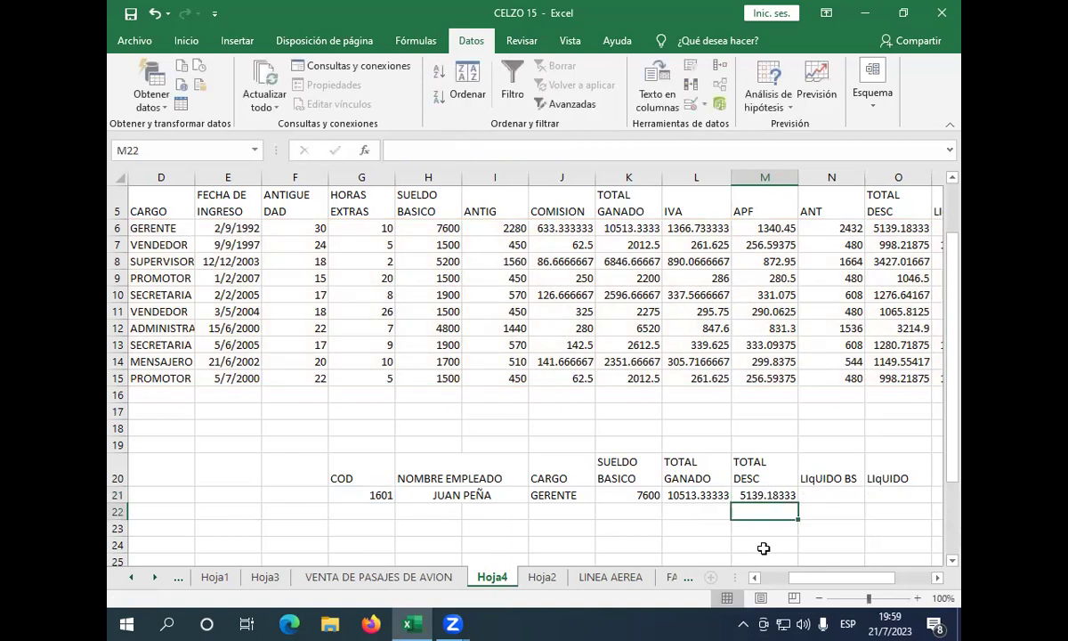
Begin =+BUSCARV(G21; in the LIQUIDO BS cell N21.
{"action": "left_click", "coordinate": [832, 492]}
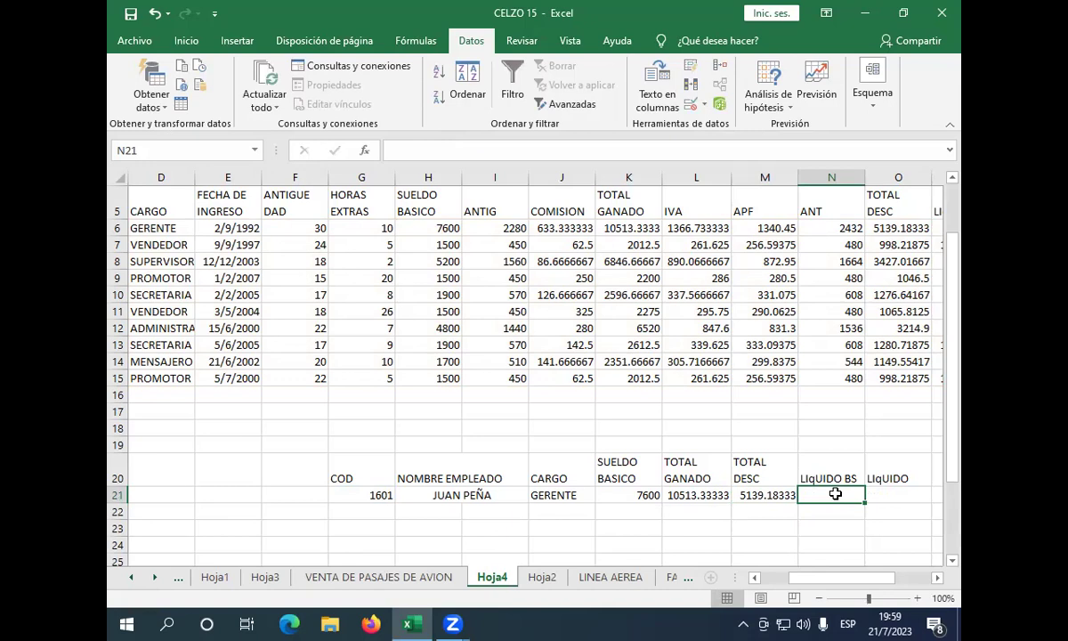
{"action": "type", "text": "+"}
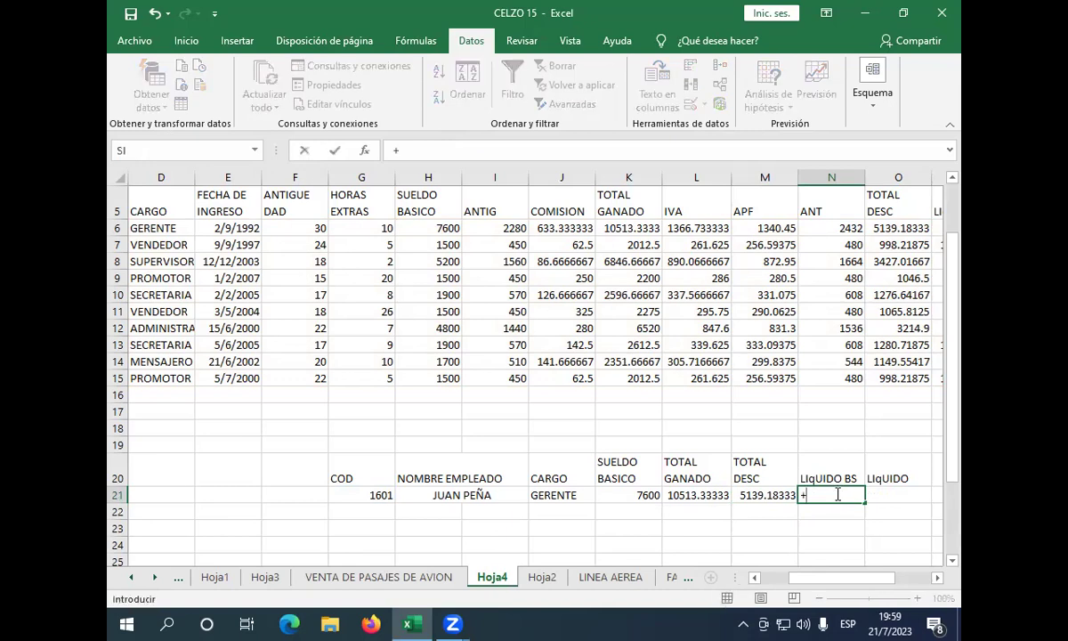
{"action": "type", "text": "B"}
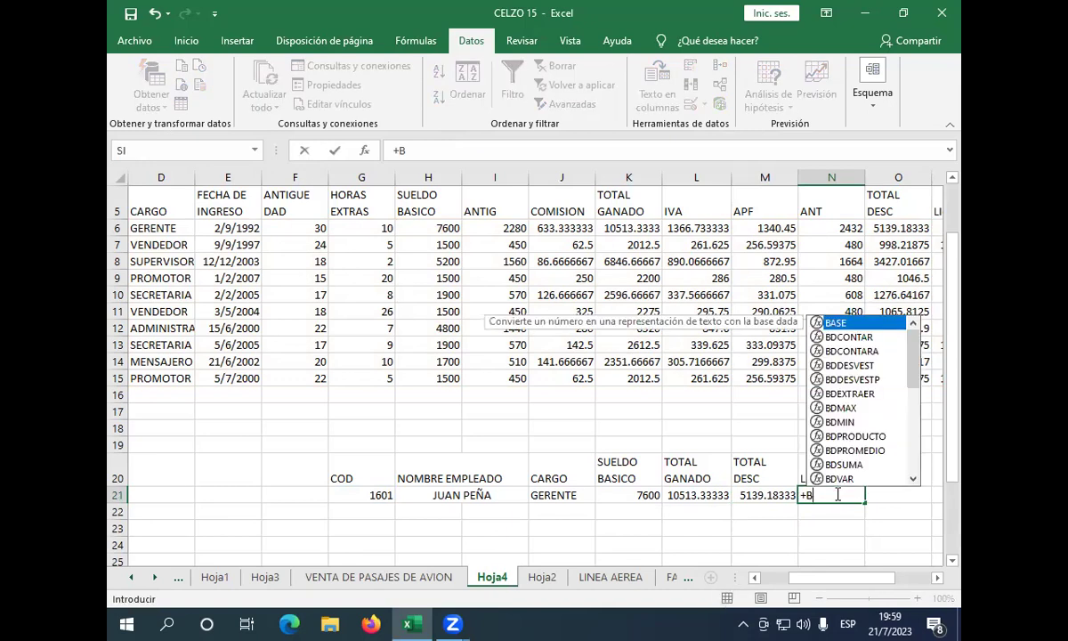
{"action": "type", "text": "USCARV"}
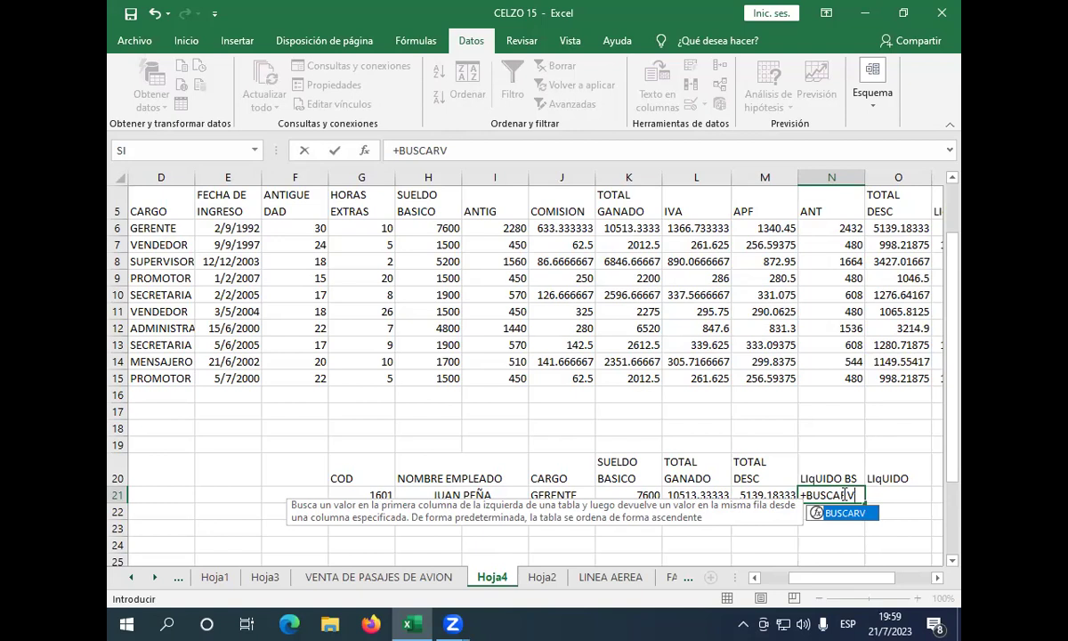
{"action": "type", "text": "("}
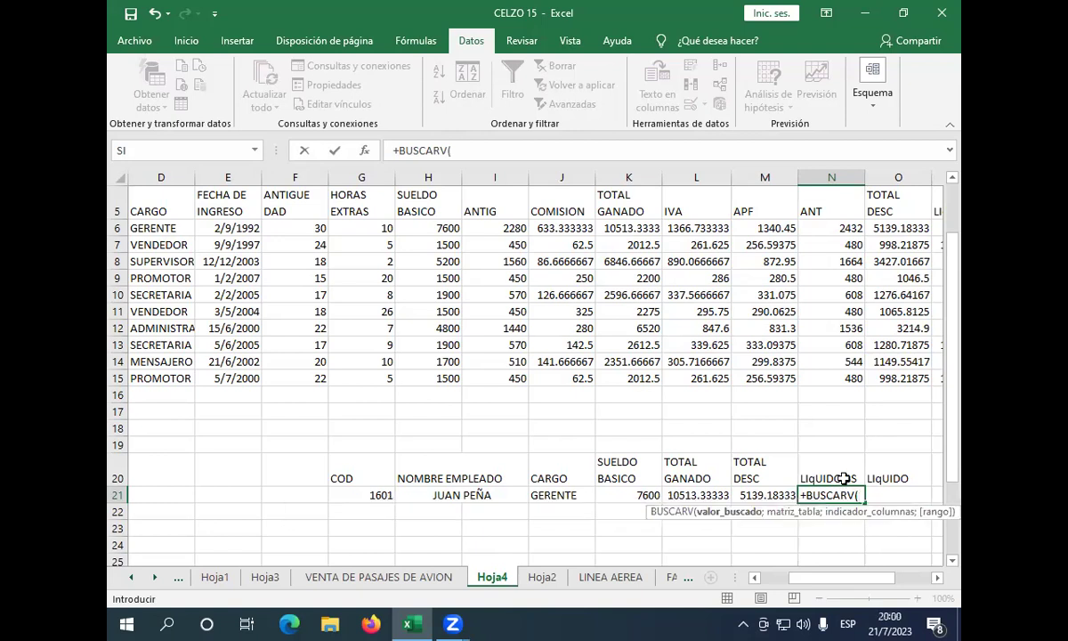
{"action": "left_click", "coordinate": [349, 499]}
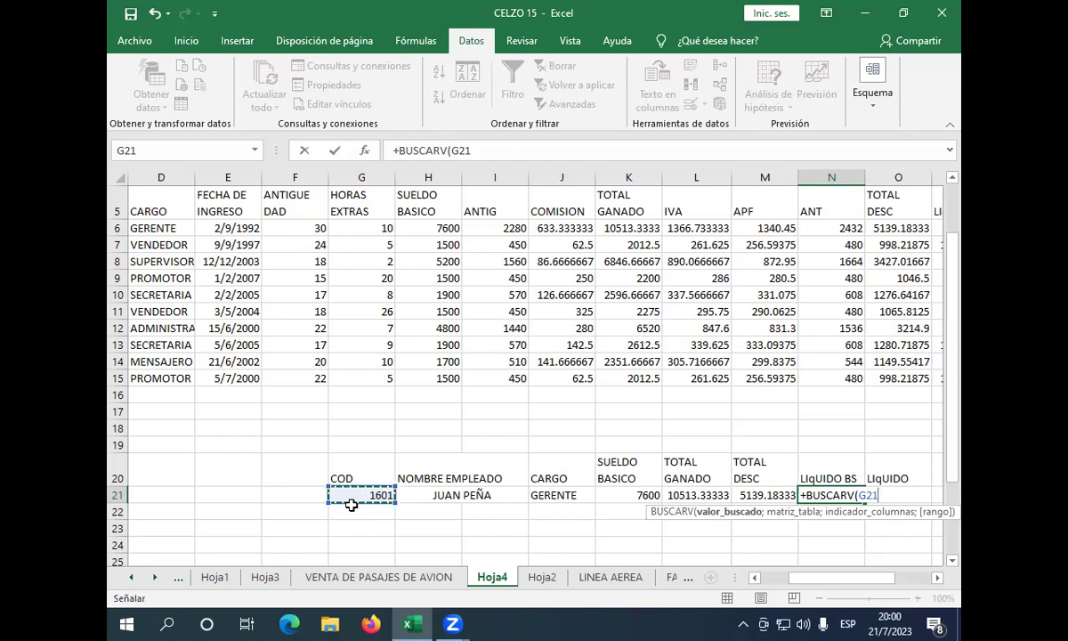
{"action": "type", "text": ";"}
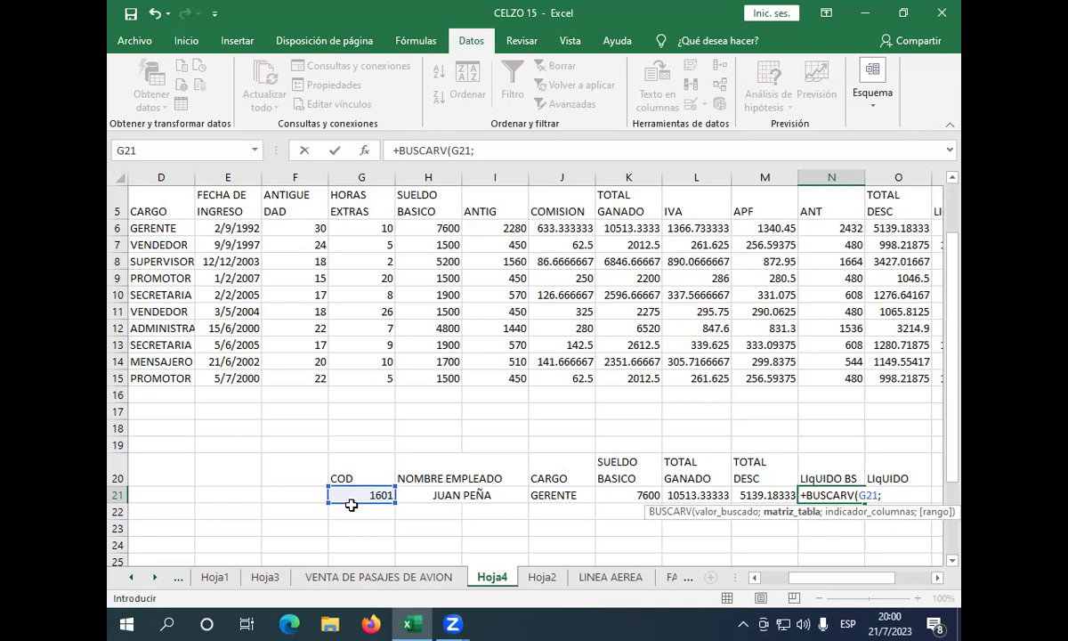
Add TABLA1, column 15 and FALSO to N21, giving 5374.15.
{"action": "type", "text": "T"}
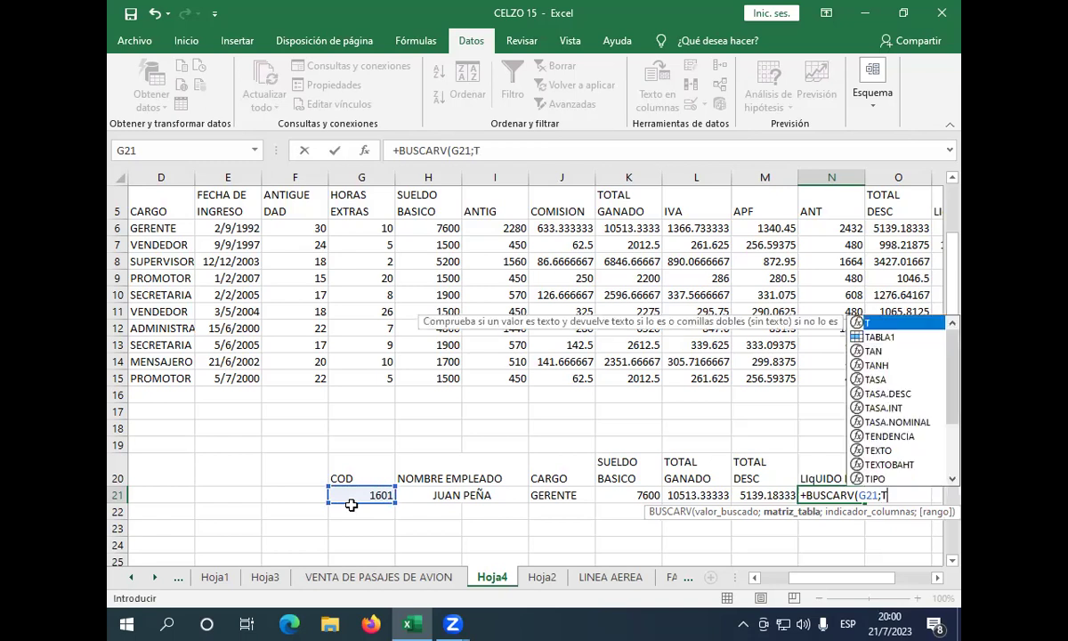
{"action": "type", "text": "ABL"}
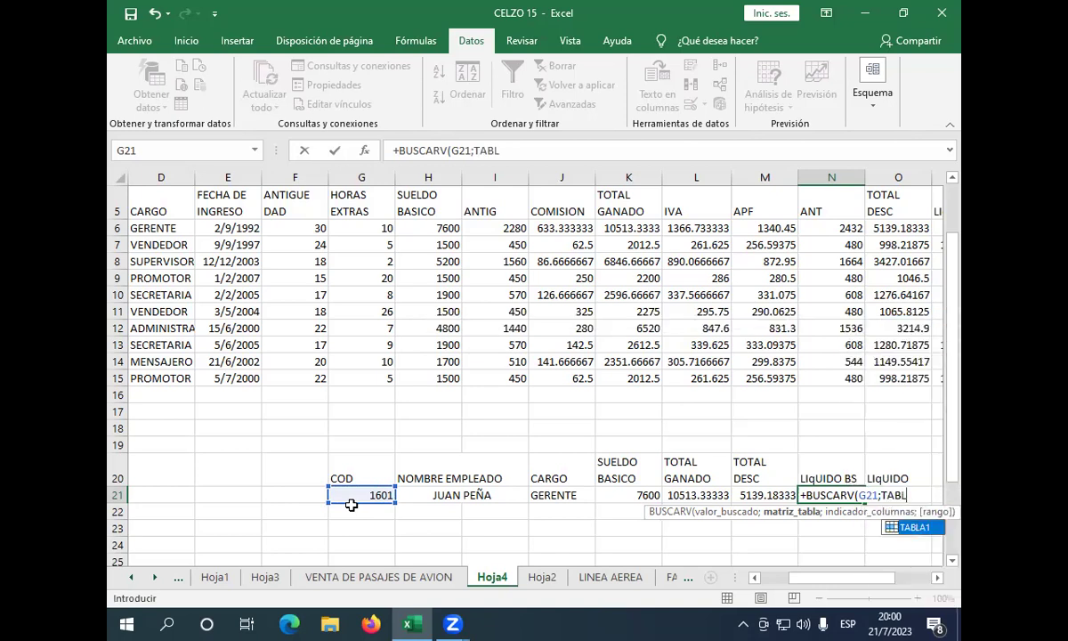
{"action": "type", "text": "A"}
{"action": "type", "text": "1"}
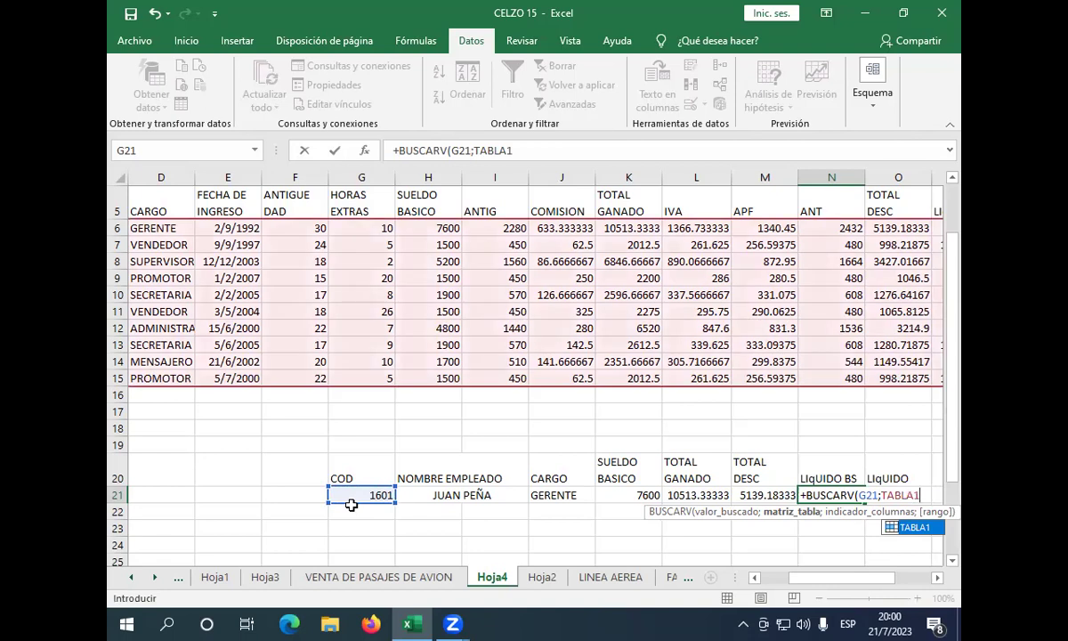
{"action": "type", "text": ";"}
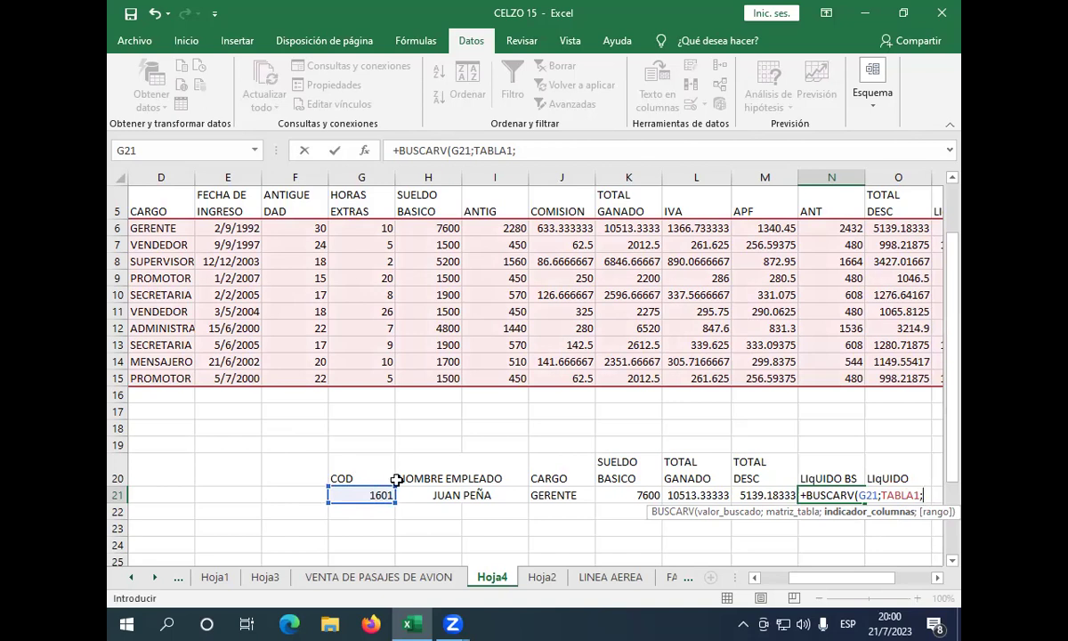
{"action": "type", "text": "15"}
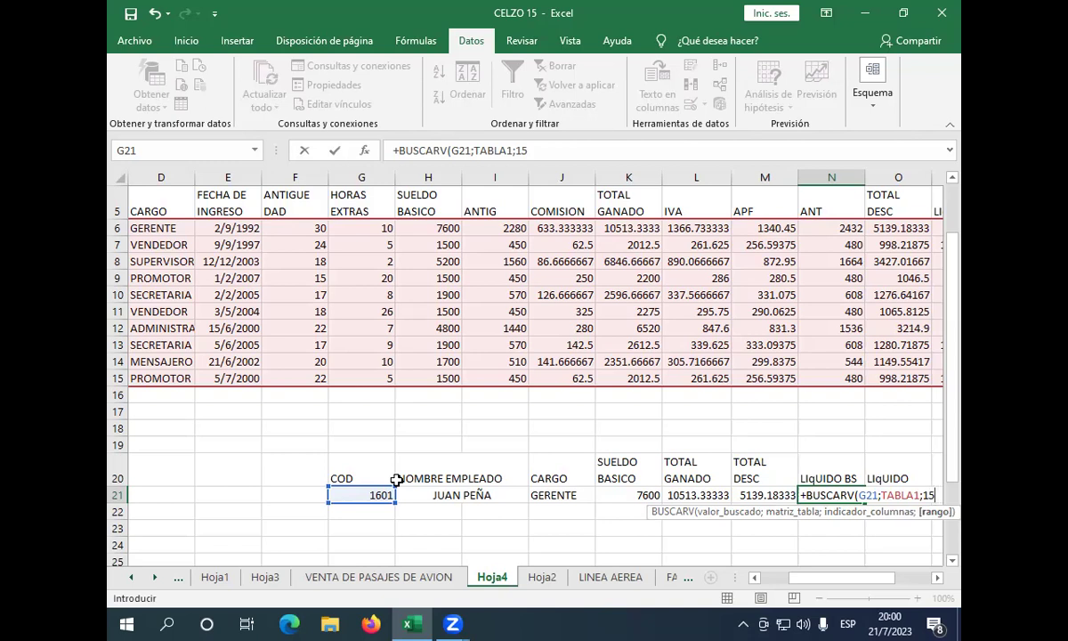
{"action": "type", "text": ";"}
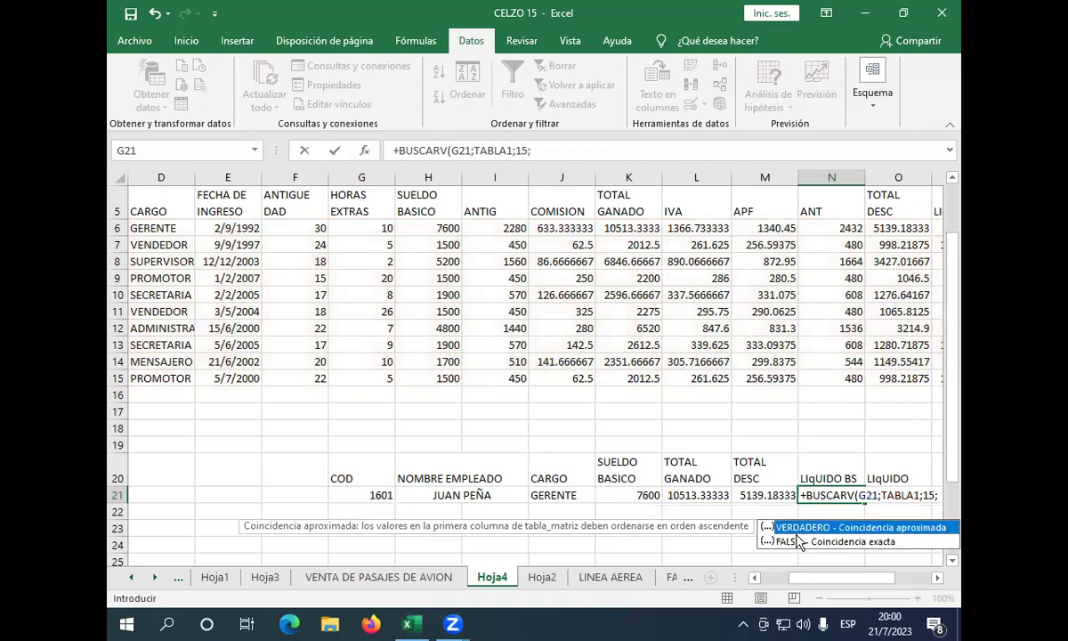
{"action": "left_click", "coordinate": [786, 542]}
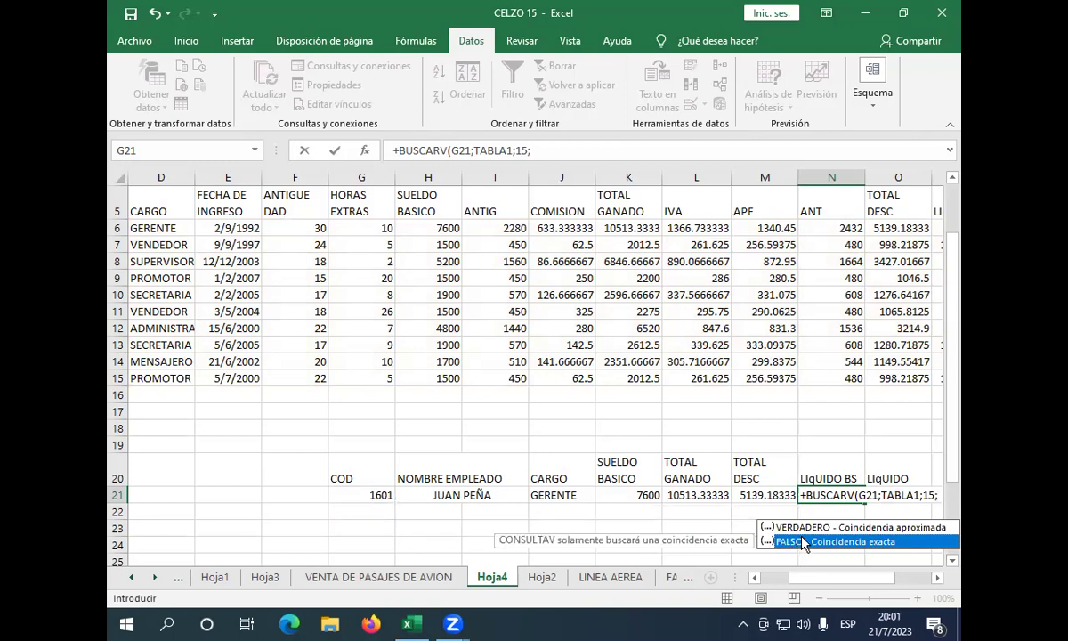
{"action": "double_click", "coordinate": [804, 542]}
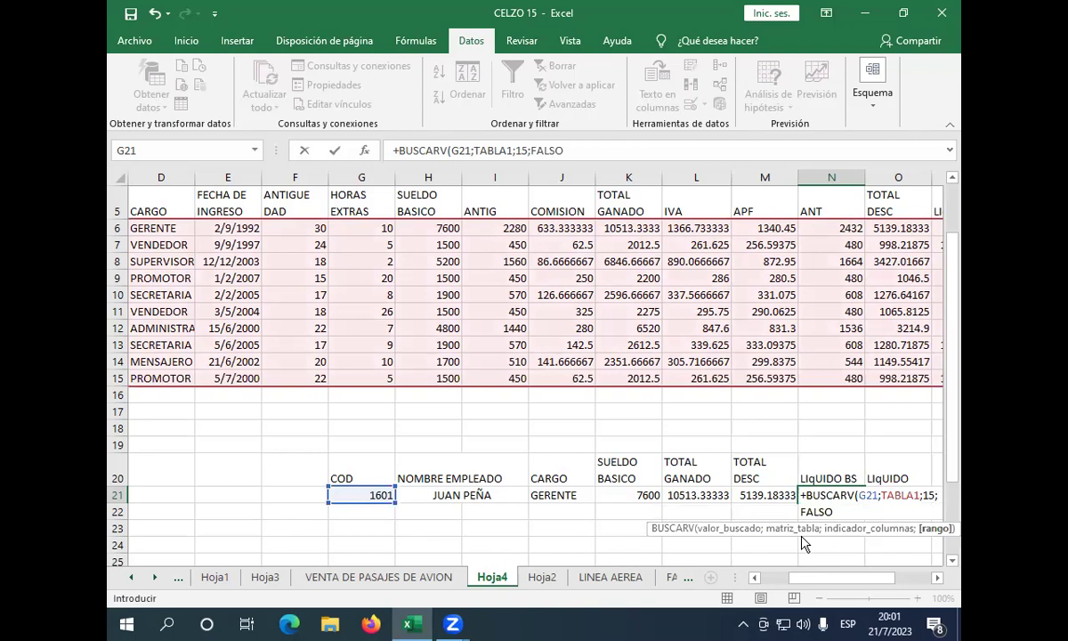
{"action": "key", "text": "Return"}
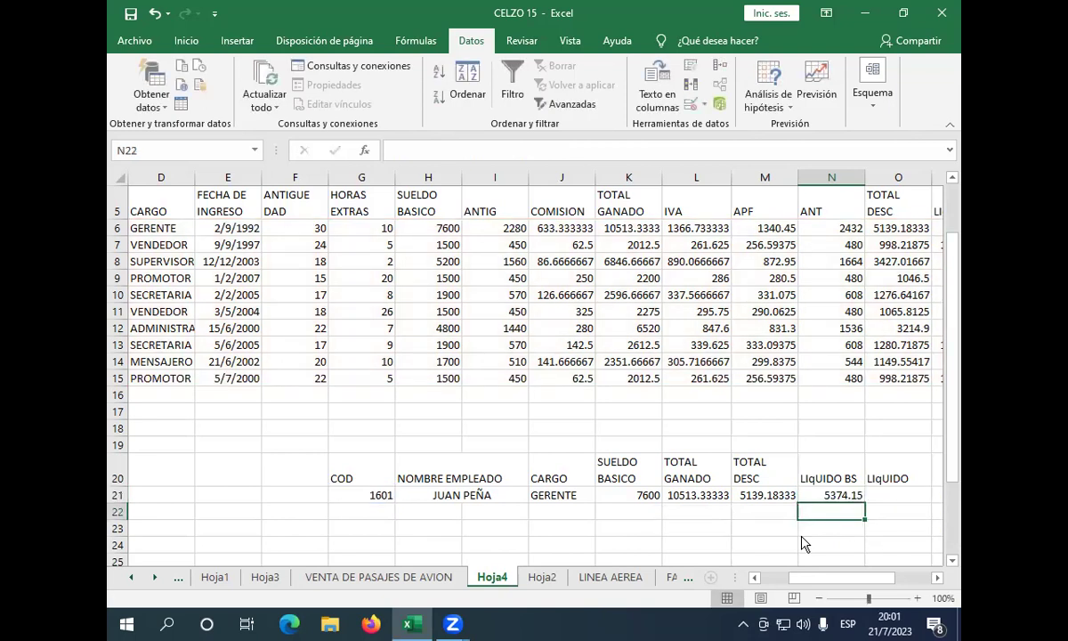
Enter =BUSCARV(G21;TABLA1;16;FALSO) in O21 so LIQUIDO shows 783.40379 for code 1601.
{"action": "left_click", "coordinate": [890, 492]}
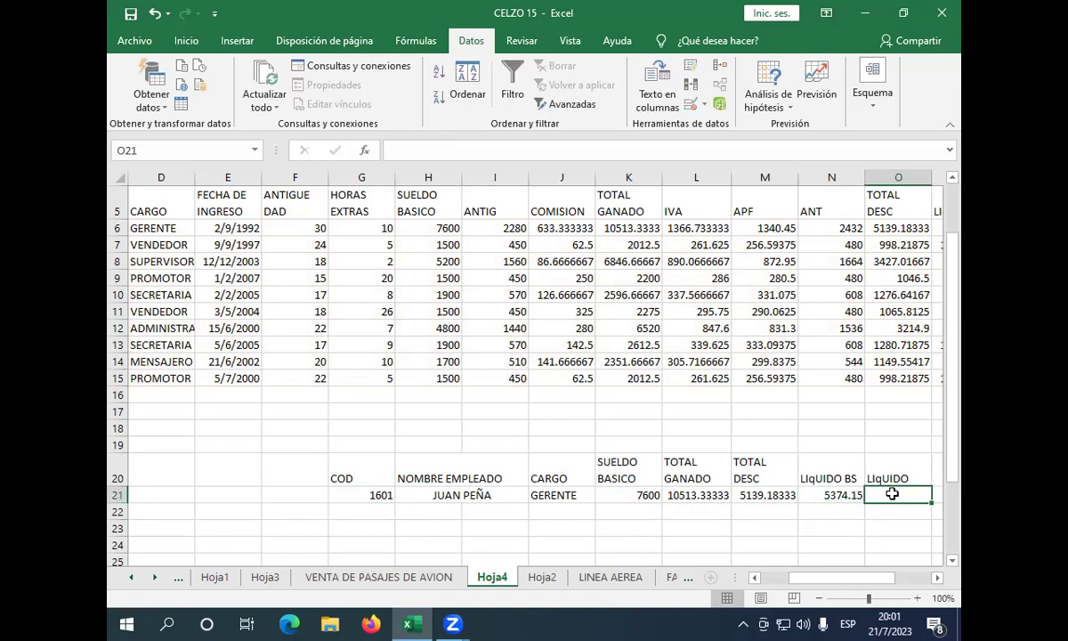
{"action": "type", "text": "+"}
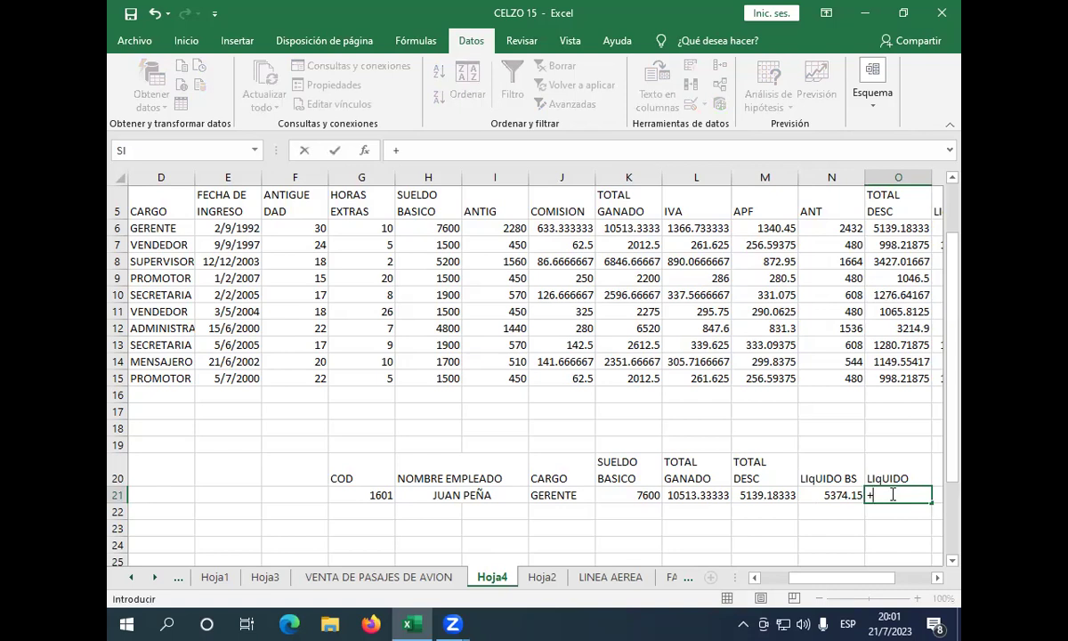
{"action": "type", "text": "BUS"}
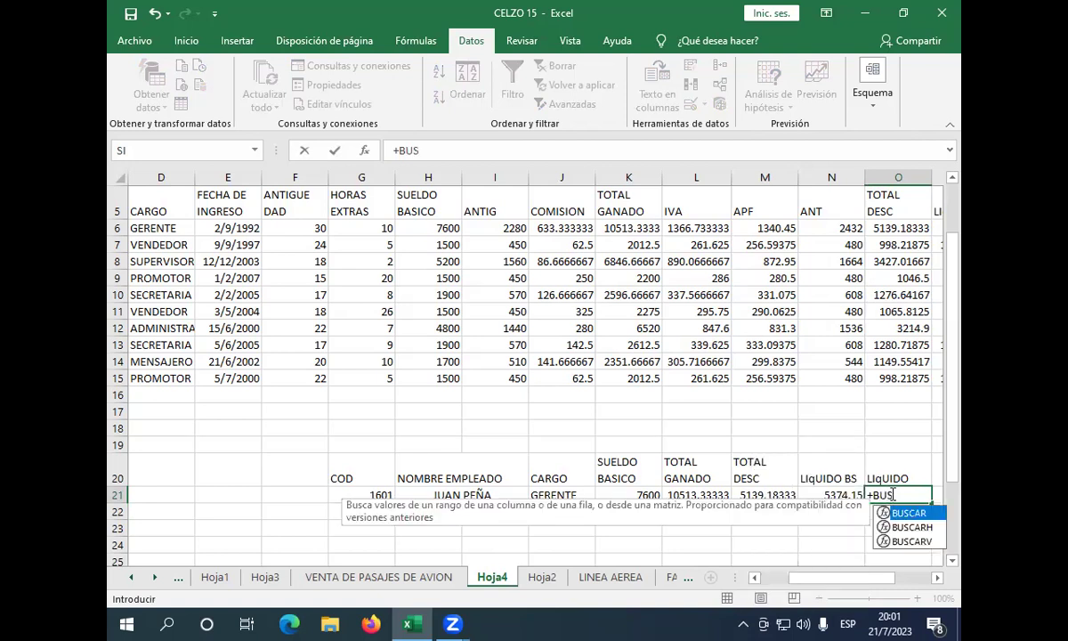
{"action": "type", "text": "CARV"}
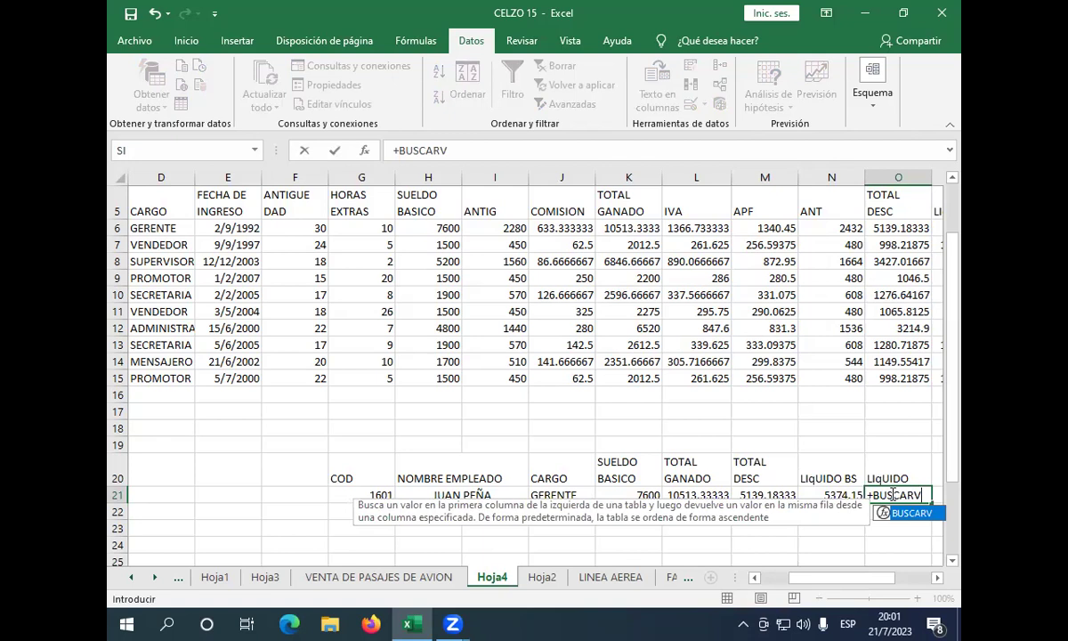
{"action": "type", "text": "("}
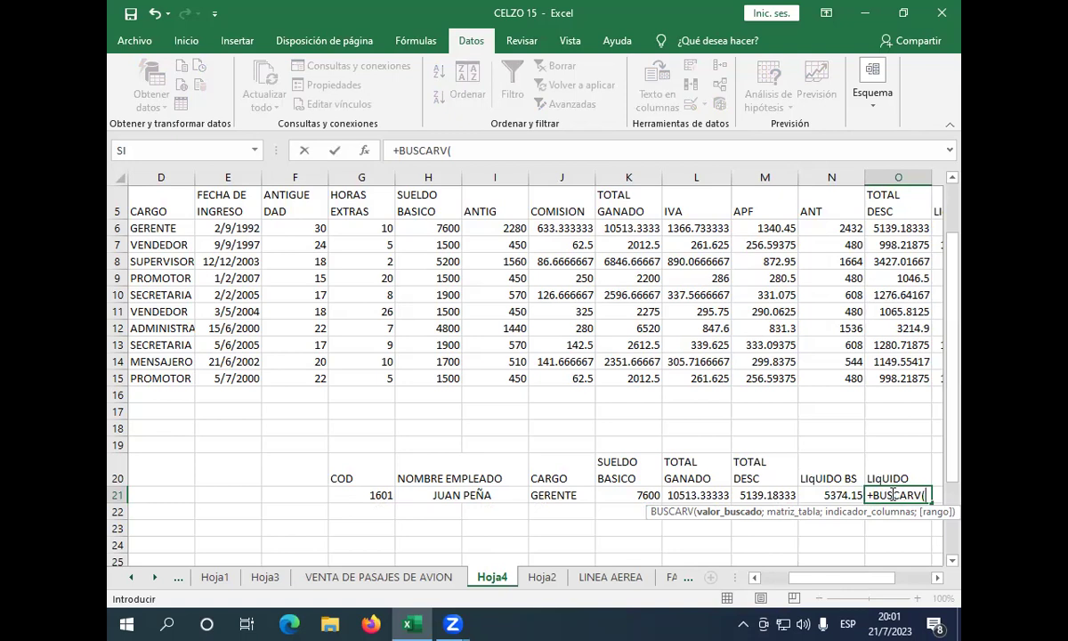
{"action": "left_click", "coordinate": [343, 494]}
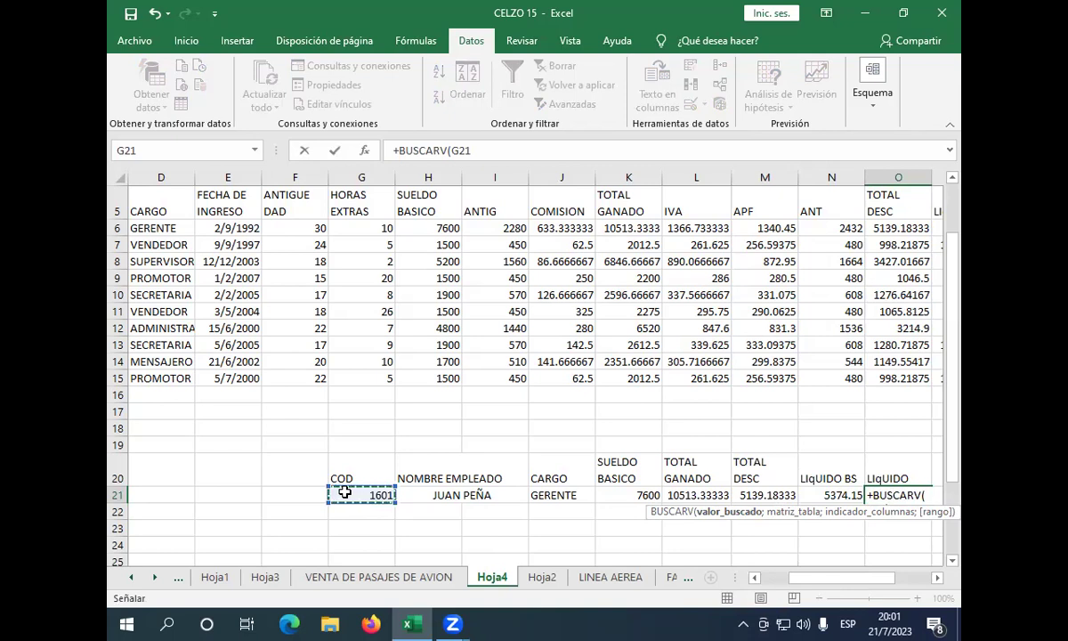
{"action": "type", "text": ";"}
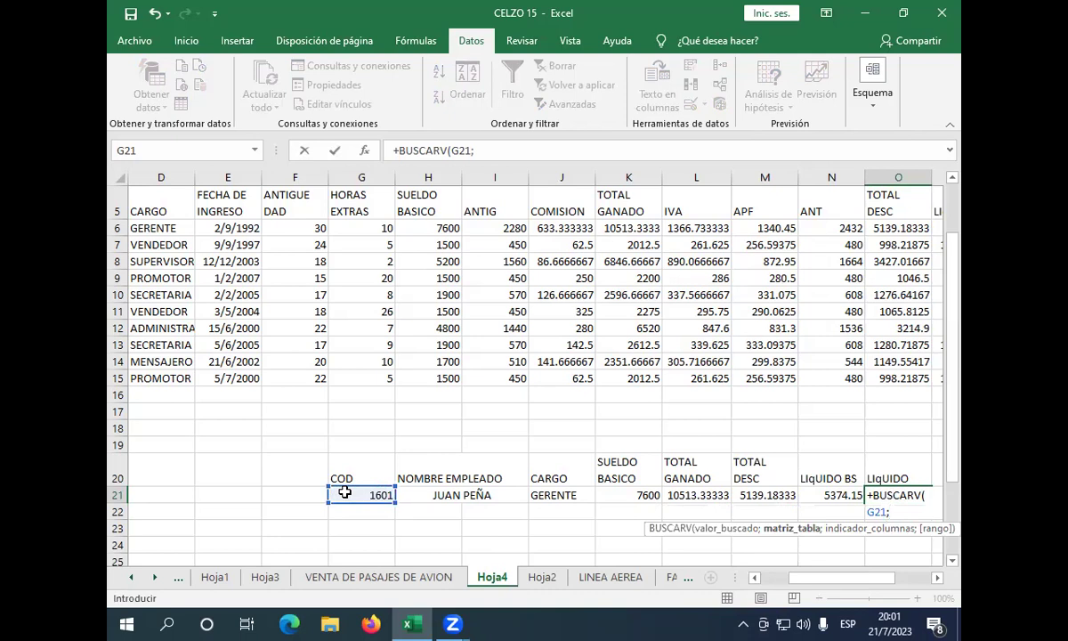
{"action": "type", "text": "T"}
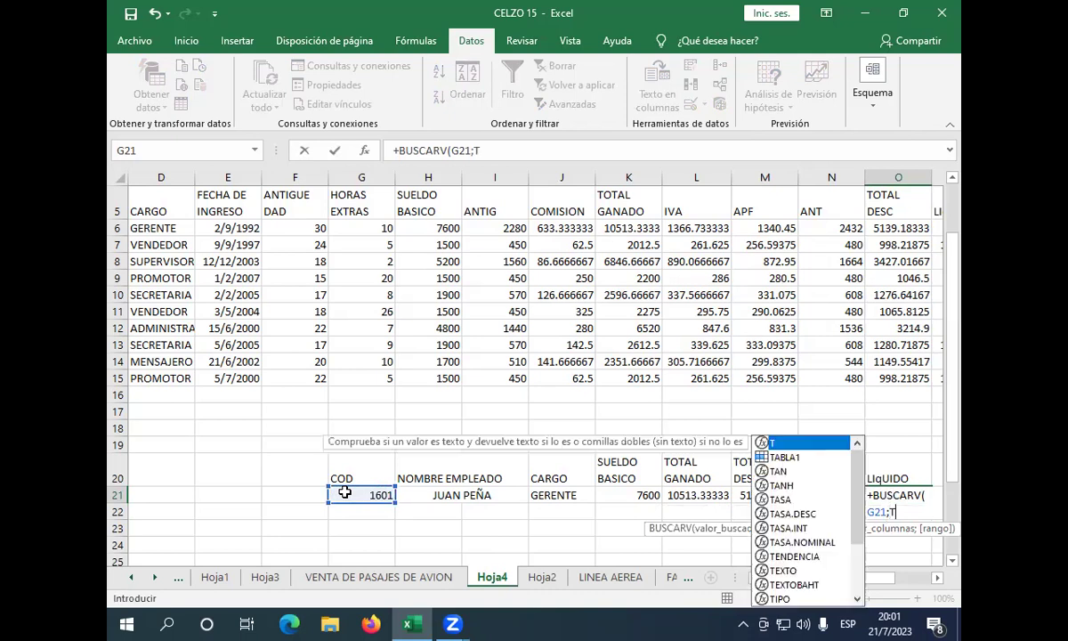
{"action": "type", "text": "A"}
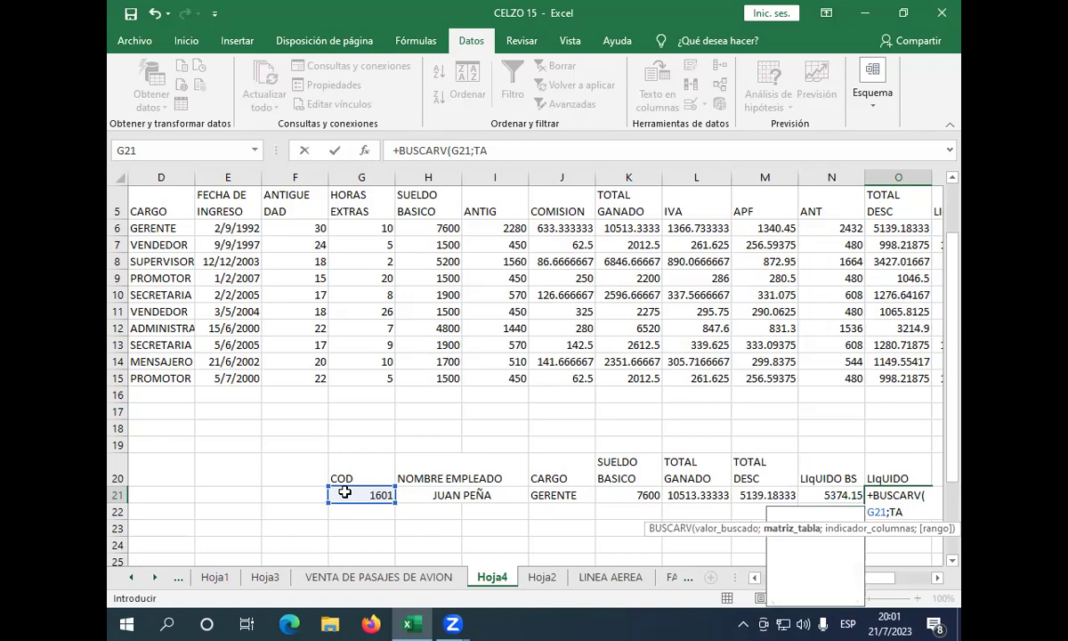
{"action": "type", "text": "BLA"}
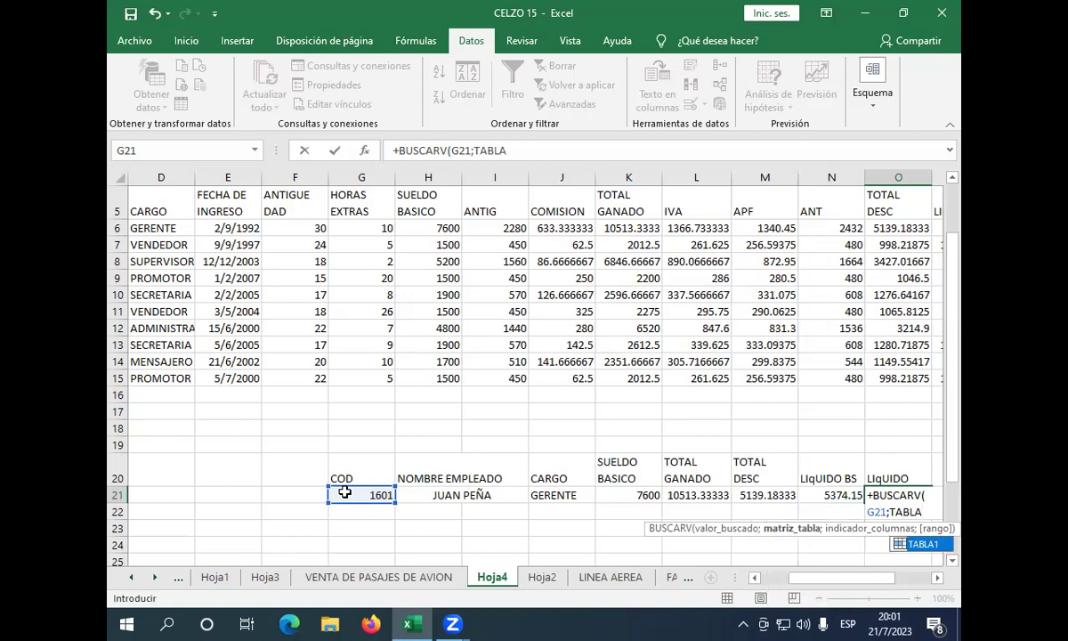
{"action": "type", "text": "1"}
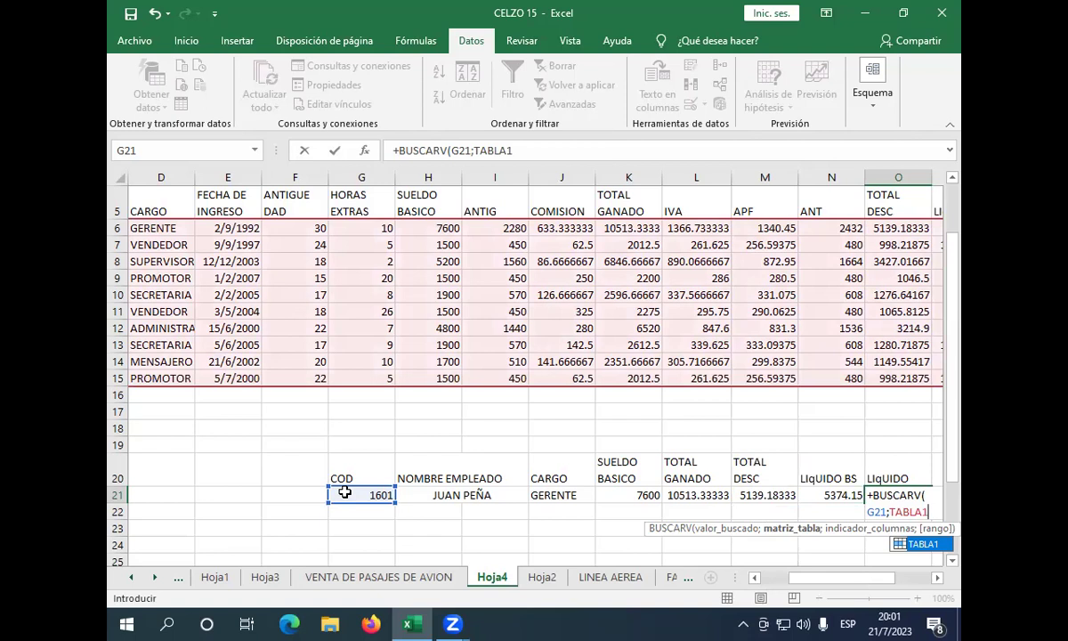
{"action": "type", "text": ";"}
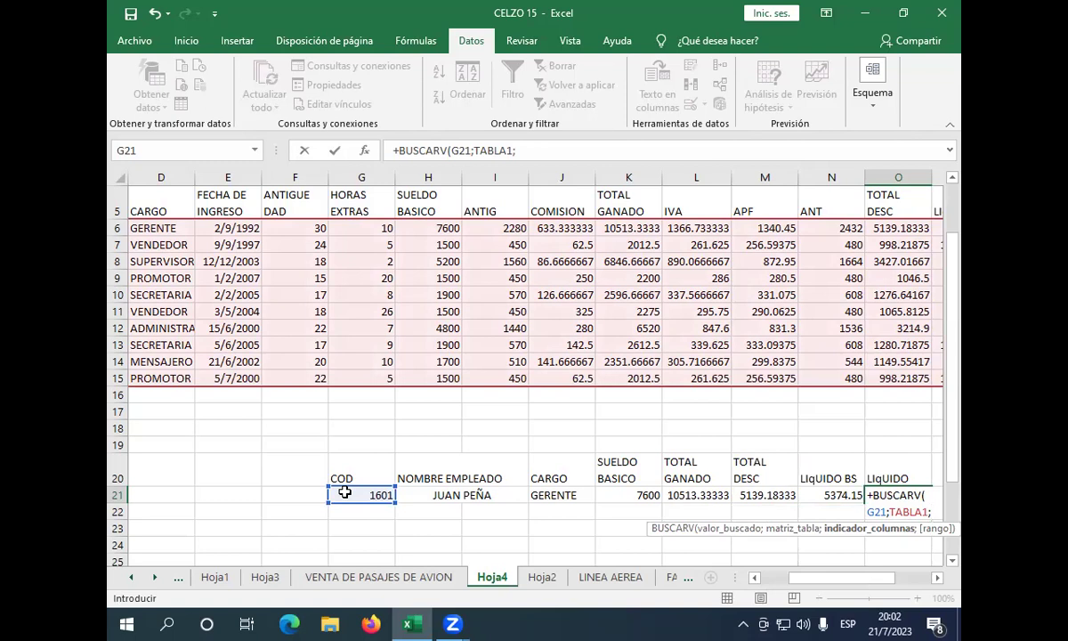
{"action": "type", "text": "1"}
{"action": "type", "text": "6"}
{"action": "type", "text": ";"}
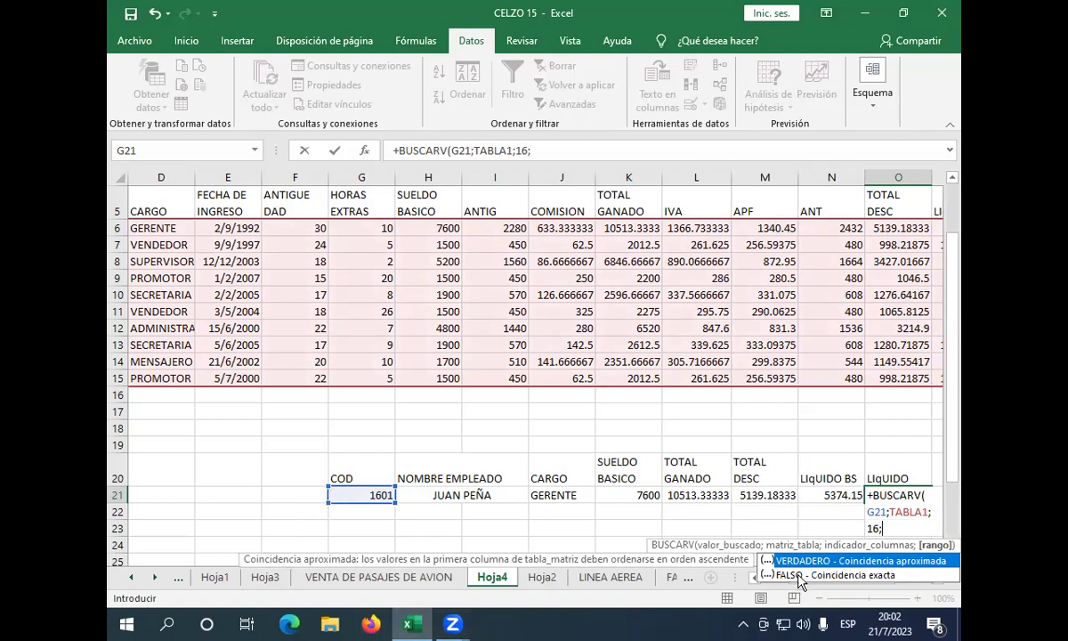
{"action": "double_click", "coordinate": [798, 575]}
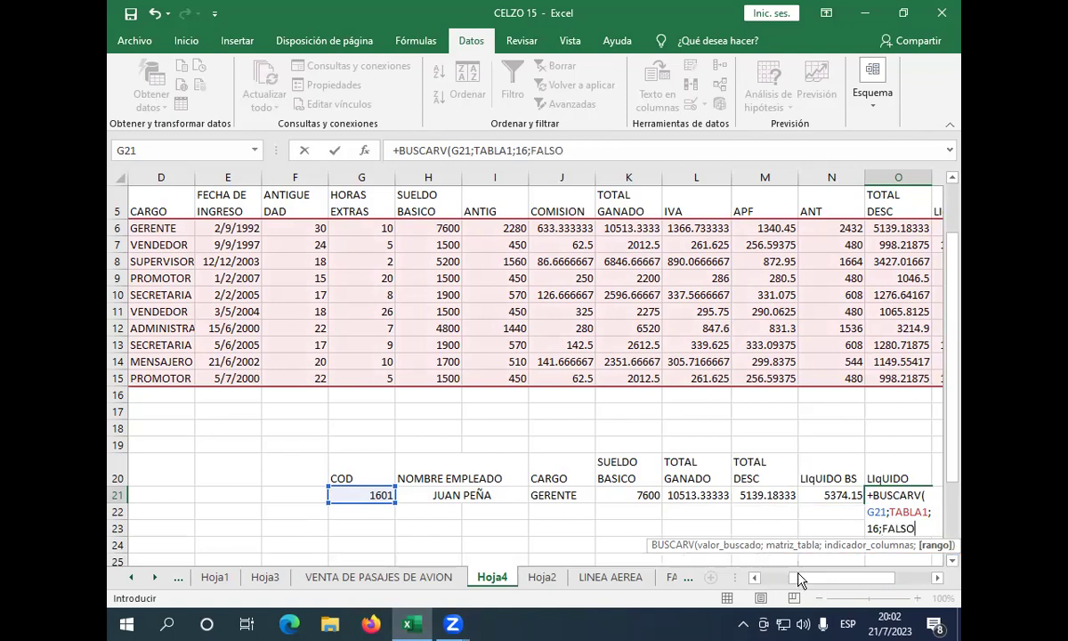
{"action": "key", "text": "Return"}
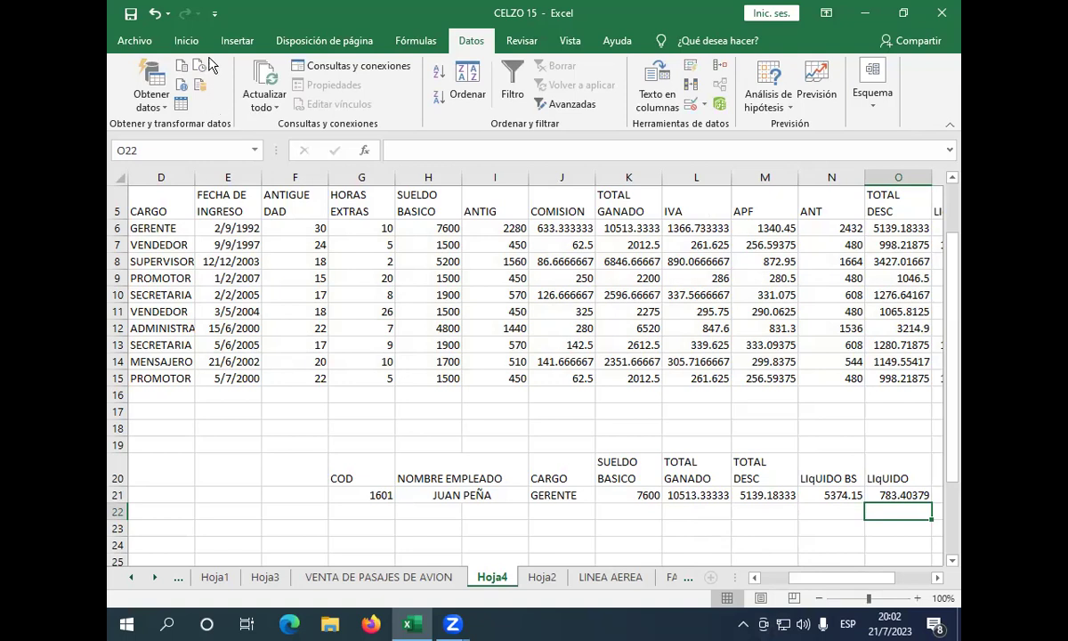
Insert a purple gradient WordArt box reading 'Espacio para el texto' on Hoja4.
{"action": "left_click", "coordinate": [239, 42]}
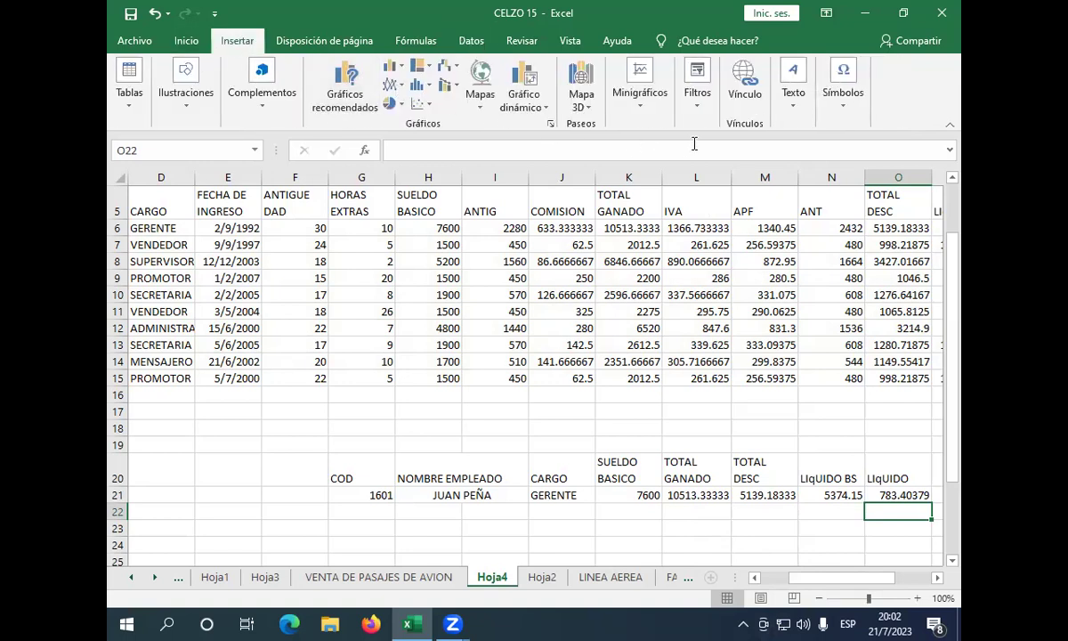
{"action": "left_click", "coordinate": [792, 98]}
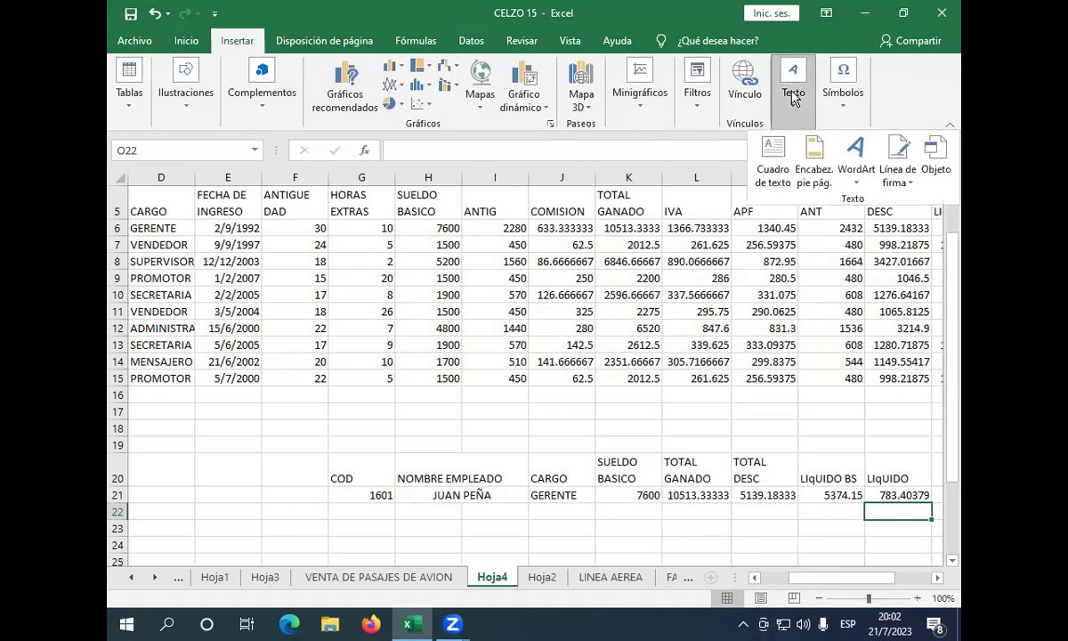
{"action": "left_click", "coordinate": [860, 175]}
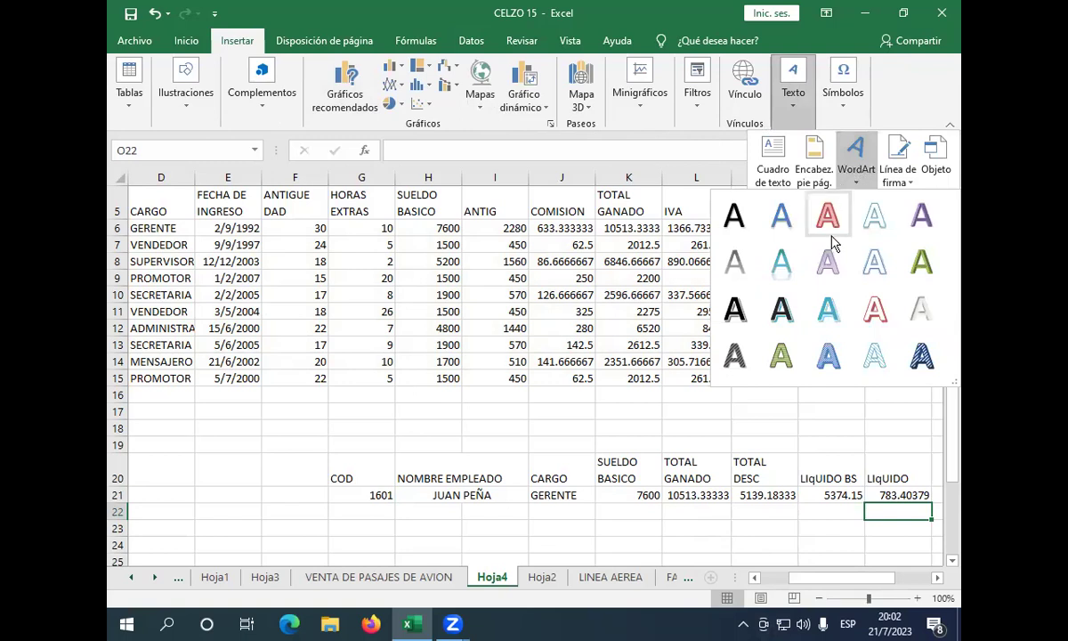
{"action": "left_click", "coordinate": [827, 261]}
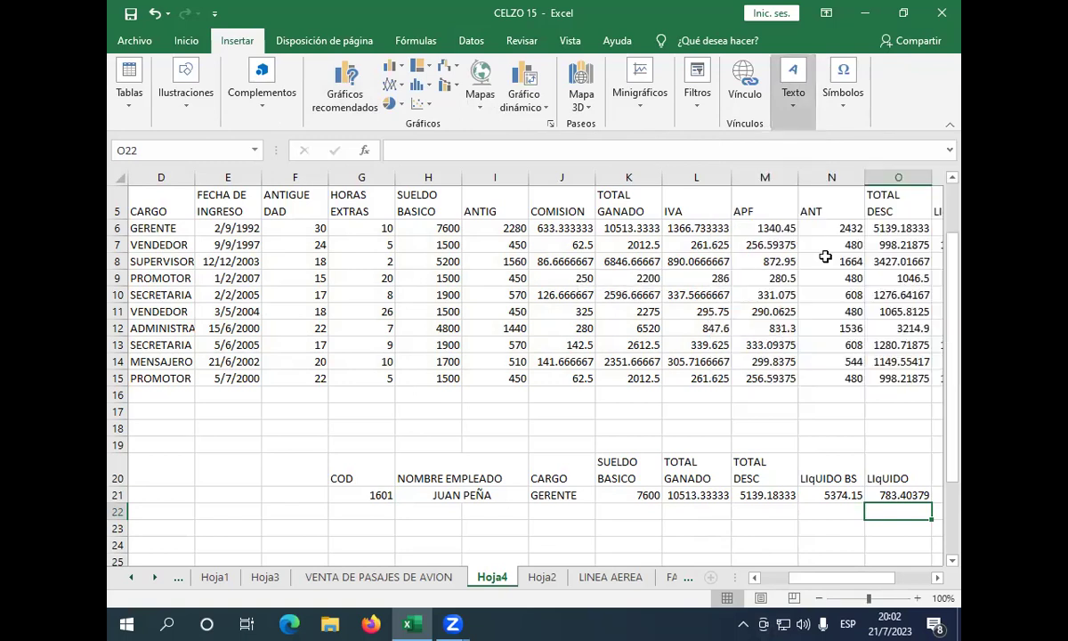